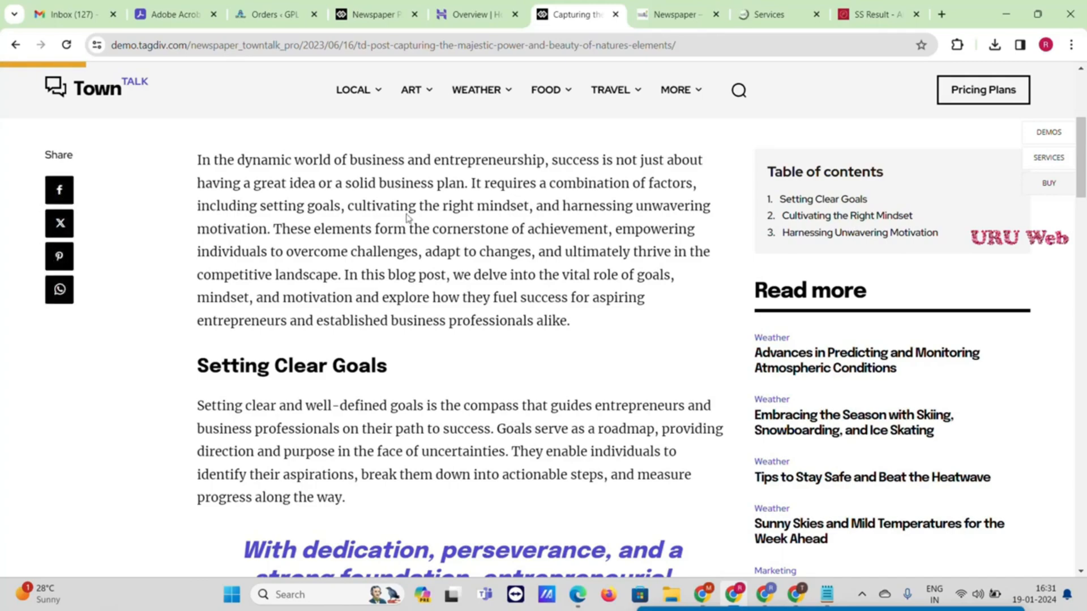
Scroll through the Town Talk demo article to its Local News cards and footer
scroll(689, 325, "down", 5)
scroll(689, 325, "down", 15)
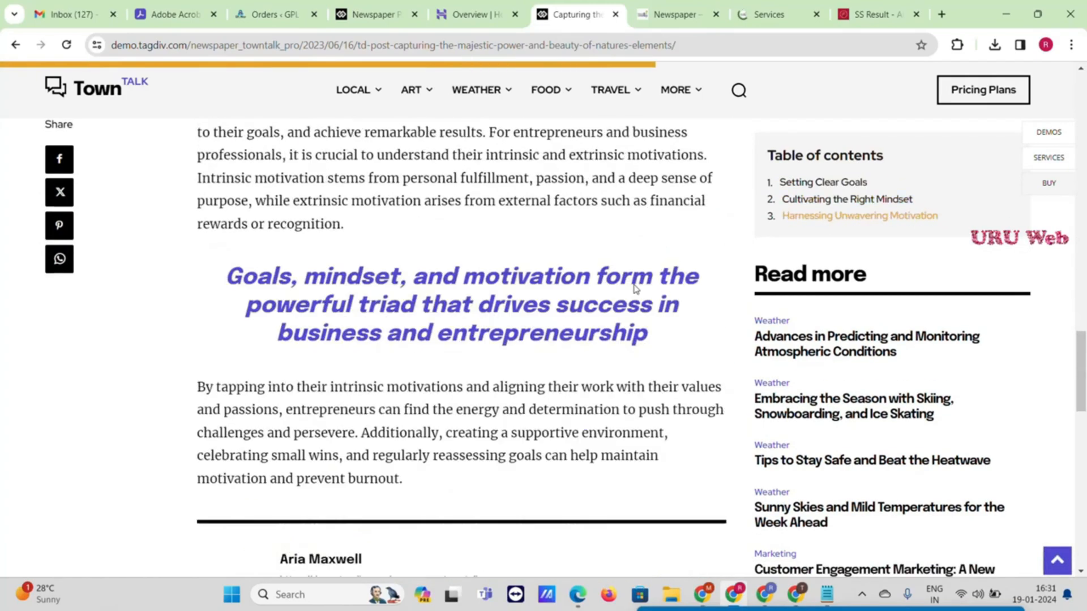
scroll(636, 289, "down", 9)
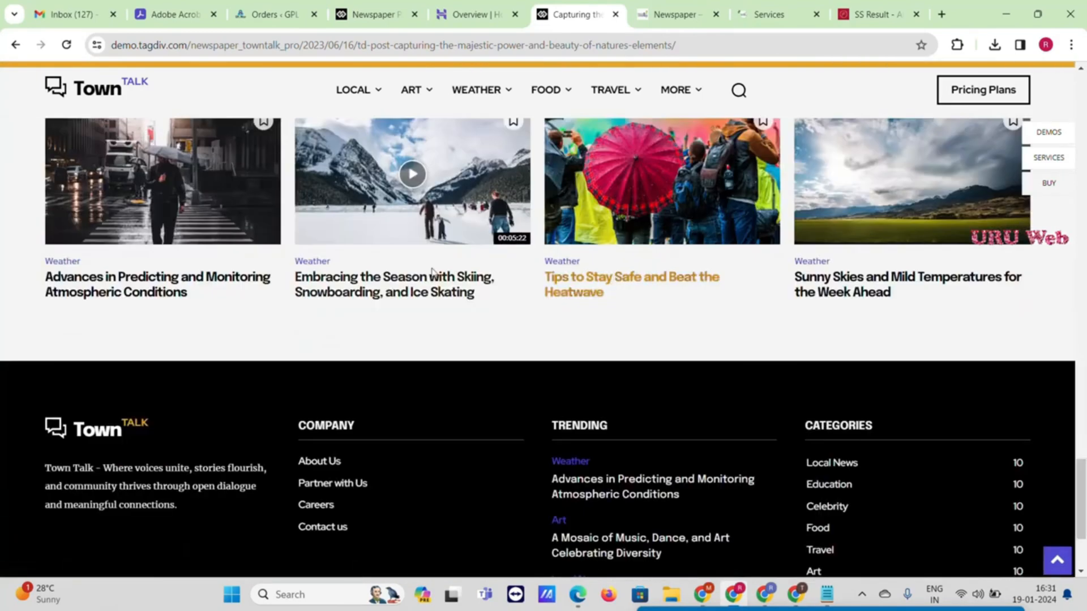
scroll(337, 284, "up", 1)
scroll(338, 284, "up", 3)
scroll(323, 305, "down", 3)
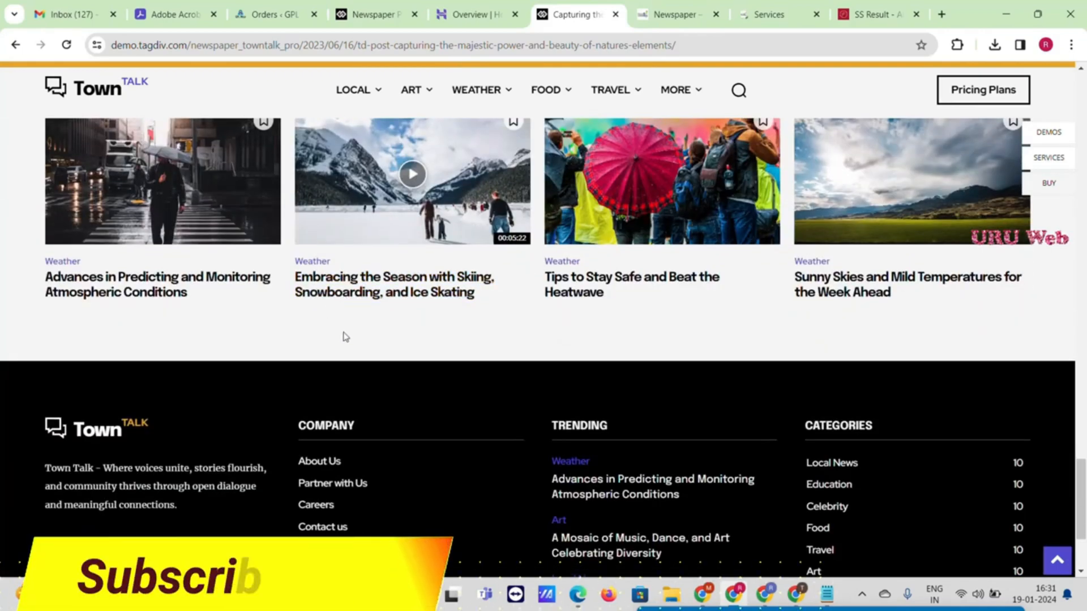
scroll(348, 351, "down", 1)
scroll(352, 375, "down", 2)
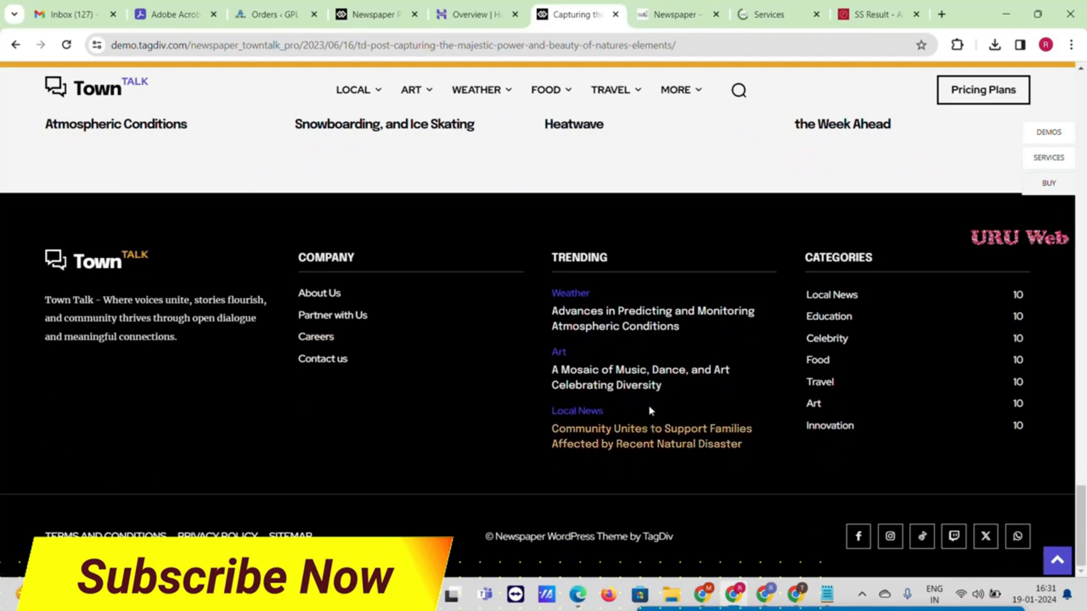
Scroll back to the top and switch to the Hostinger website overview
scroll(654, 403, "up", 8)
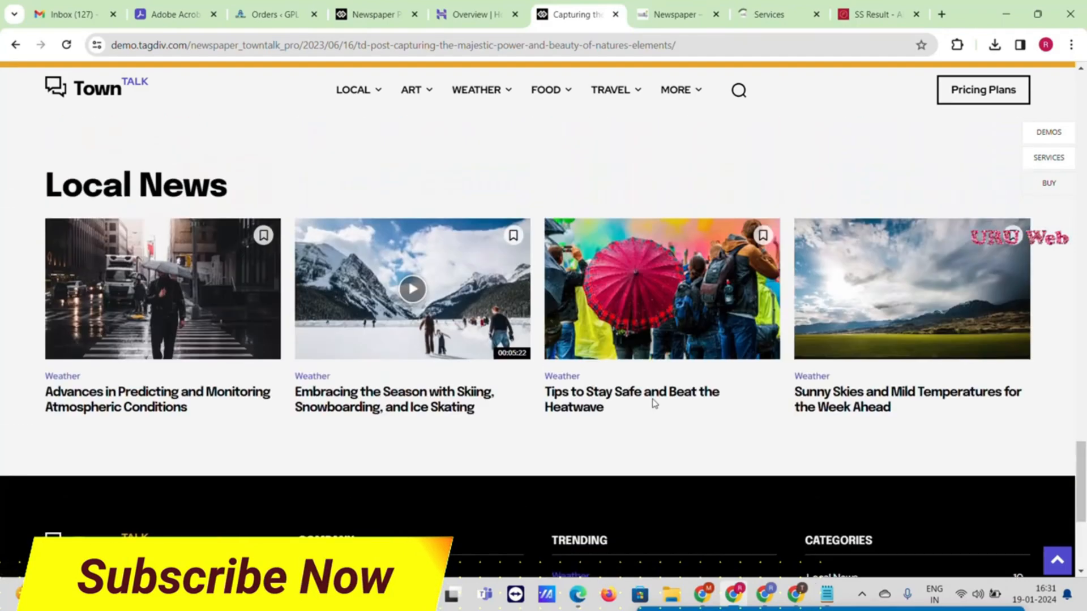
scroll(654, 403, "up", 10)
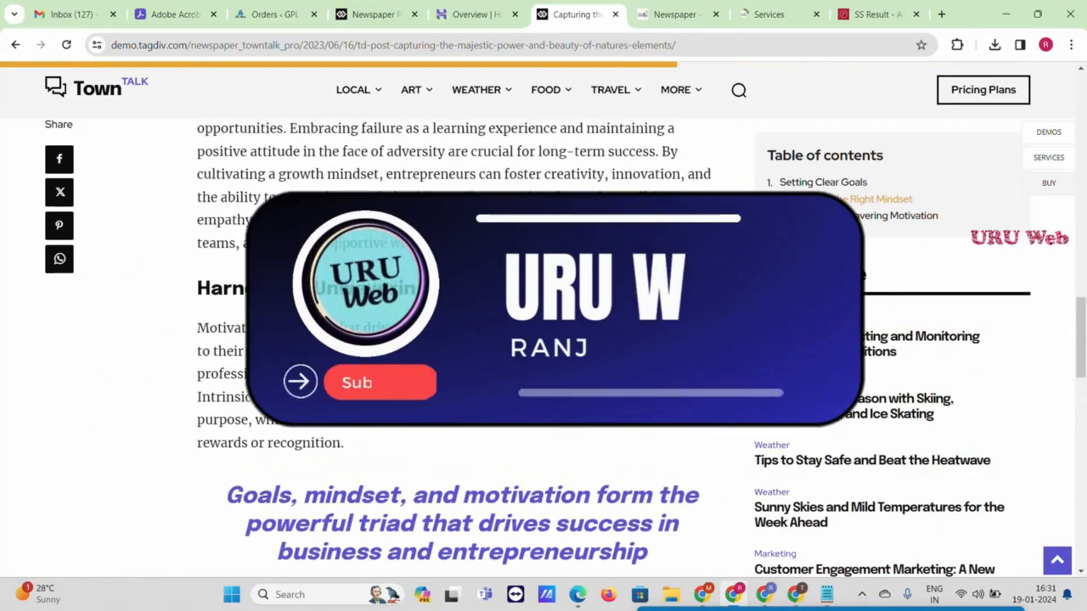
scroll(543, 340, "up", 18)
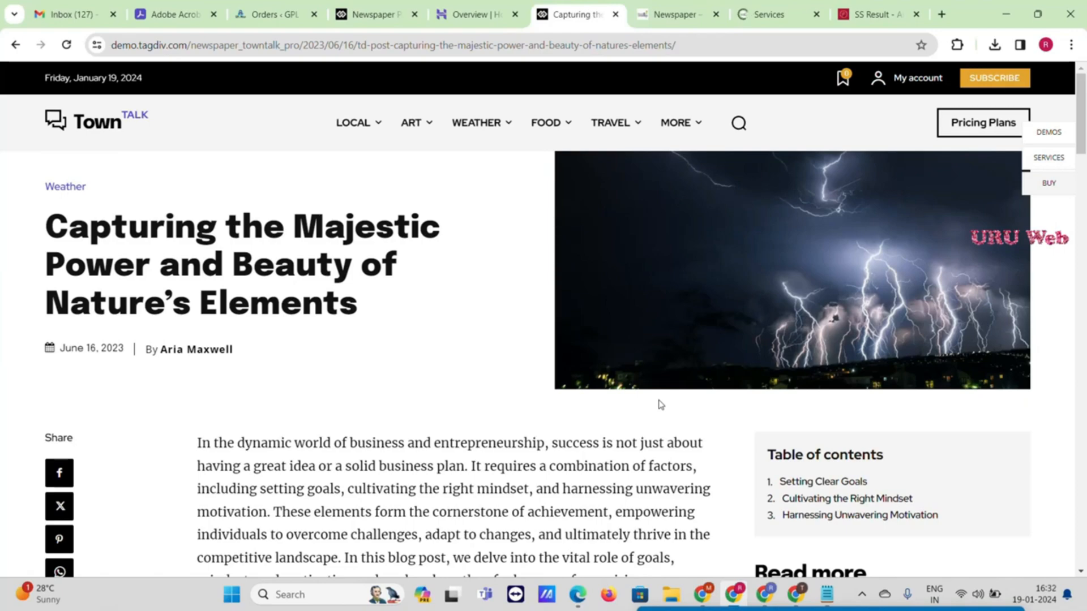
left_click(491, 7)
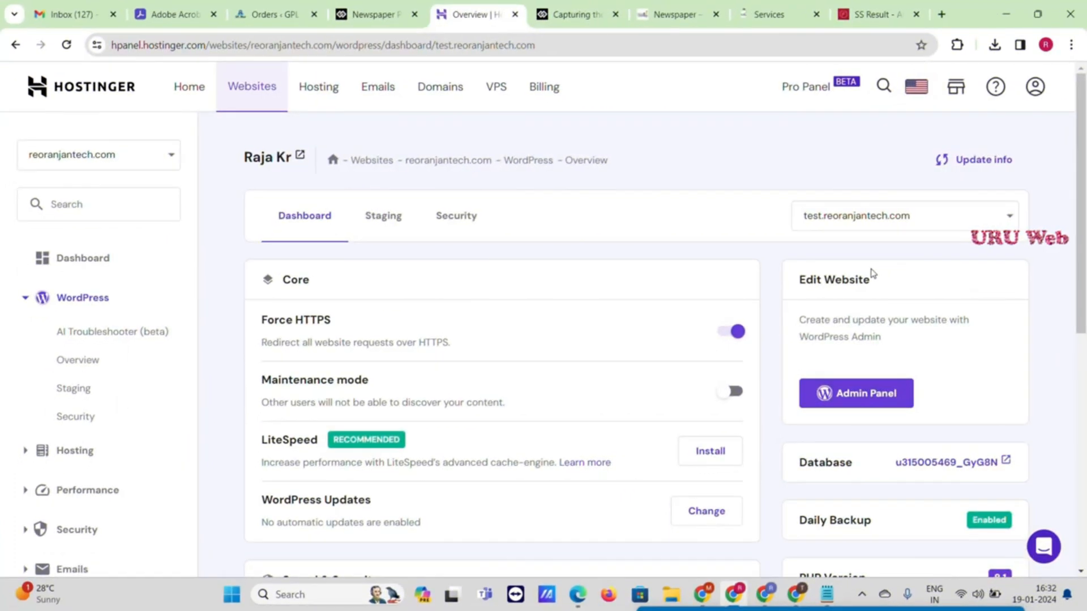
Start installing another WordPress site on reoranjantech.com from Site Installs
scroll(595, 300, "down", 8)
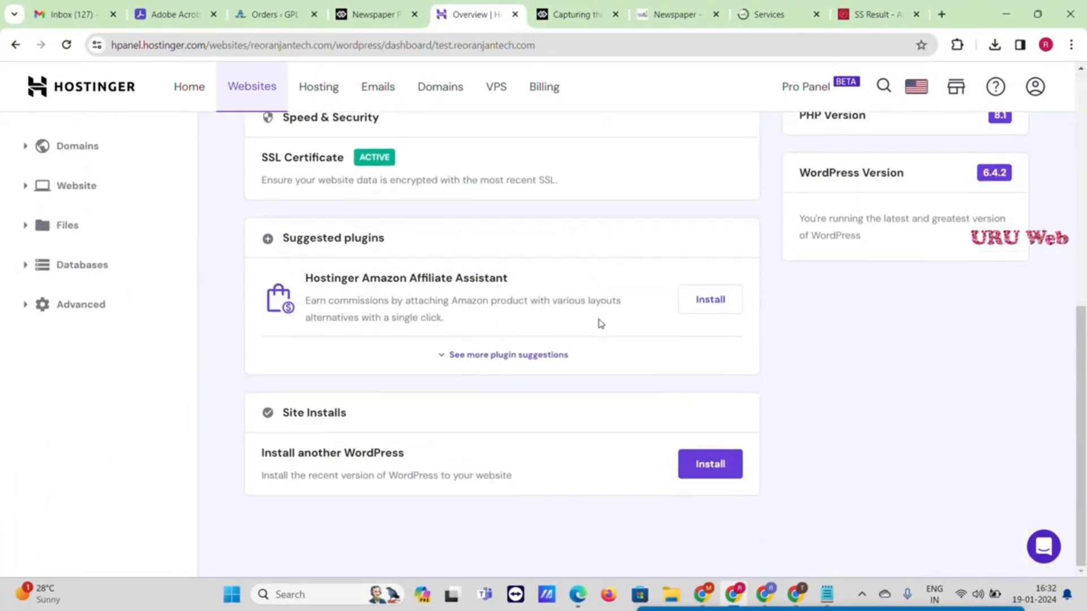
left_click(704, 471)
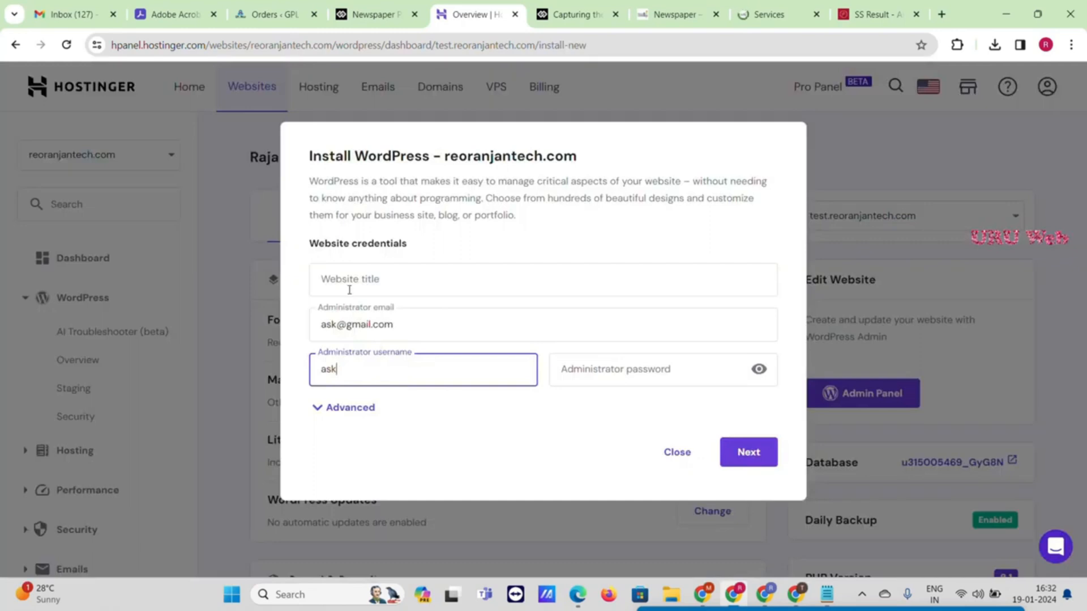
Accept the suggested website title, enter an administrator password, and submit the installation
left_click(408, 274)
left_click(433, 318)
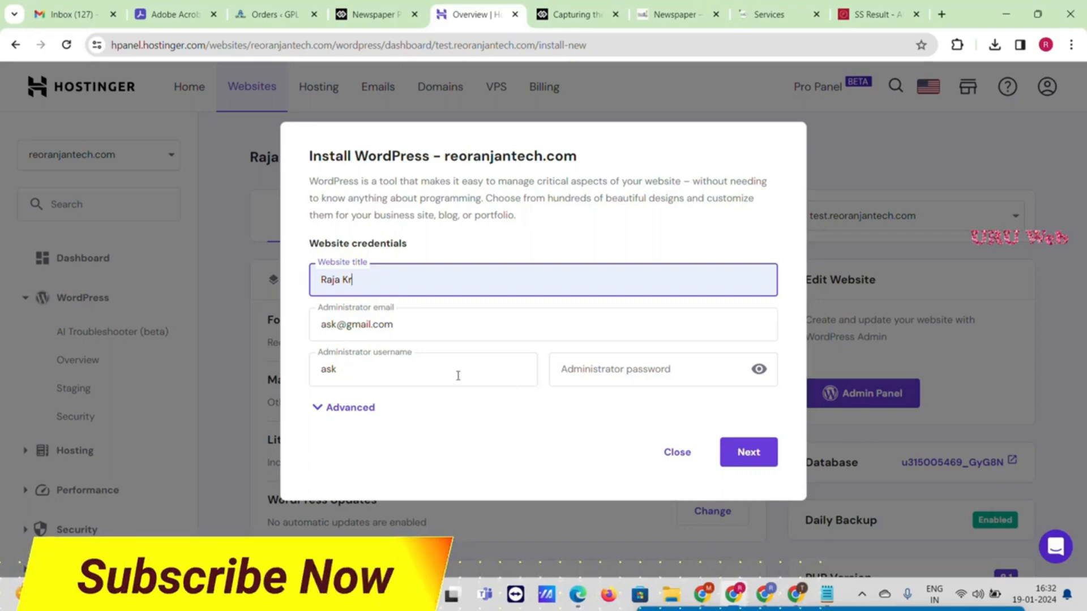
left_click(603, 363)
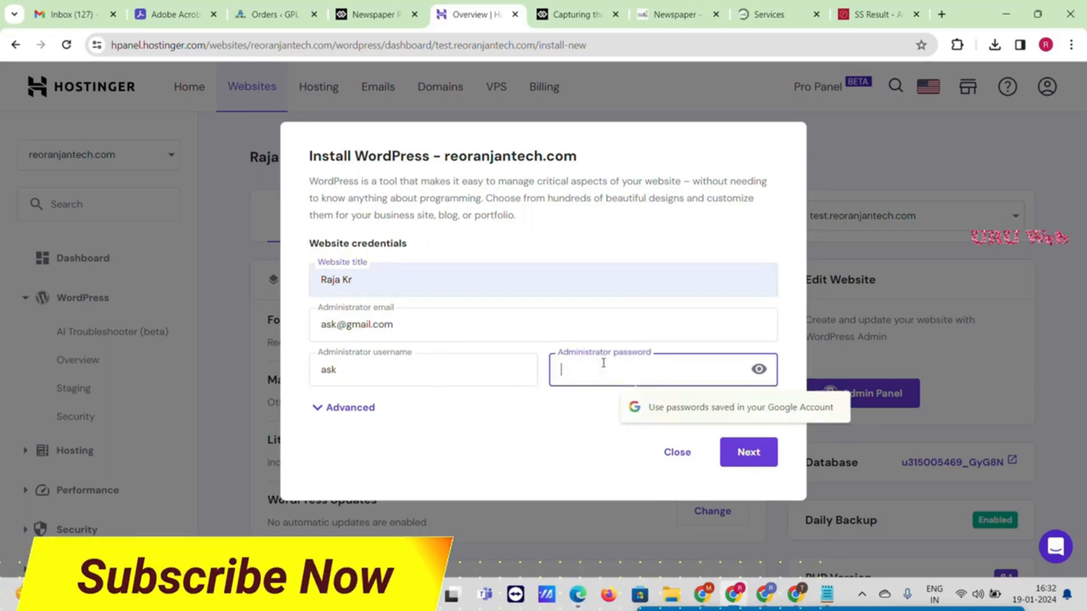
type("As")
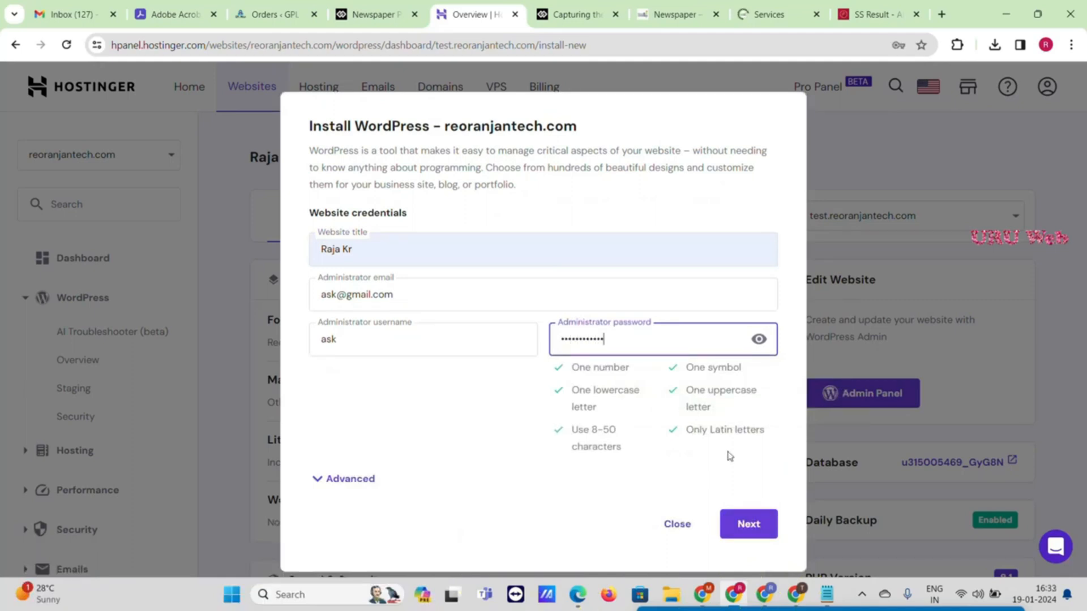
left_click(748, 526)
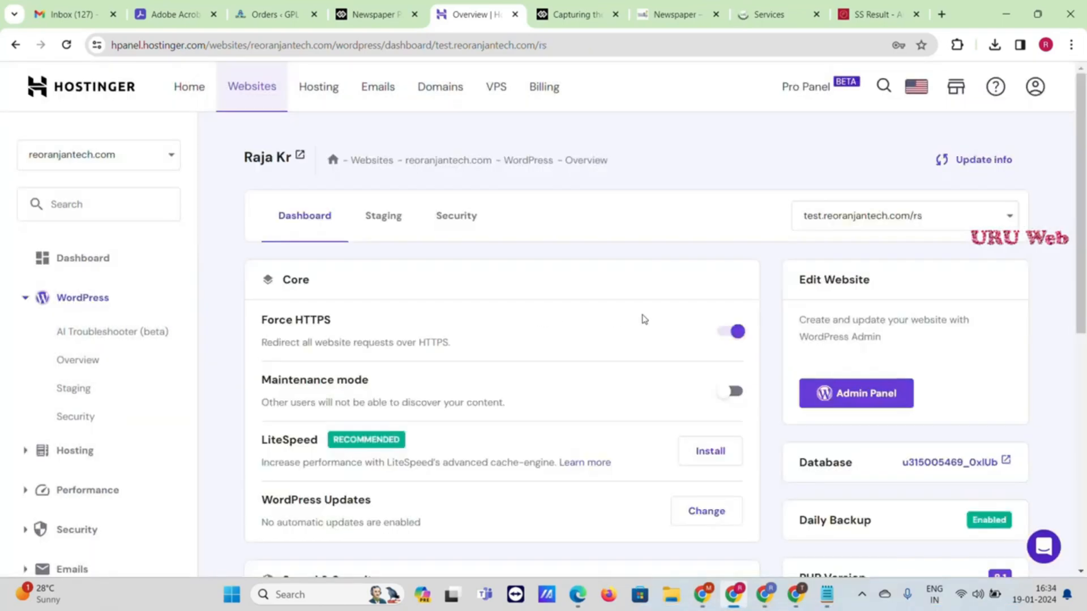
Open the WordPress admin panel for test.reoranjantech.com/rs
left_click(865, 402)
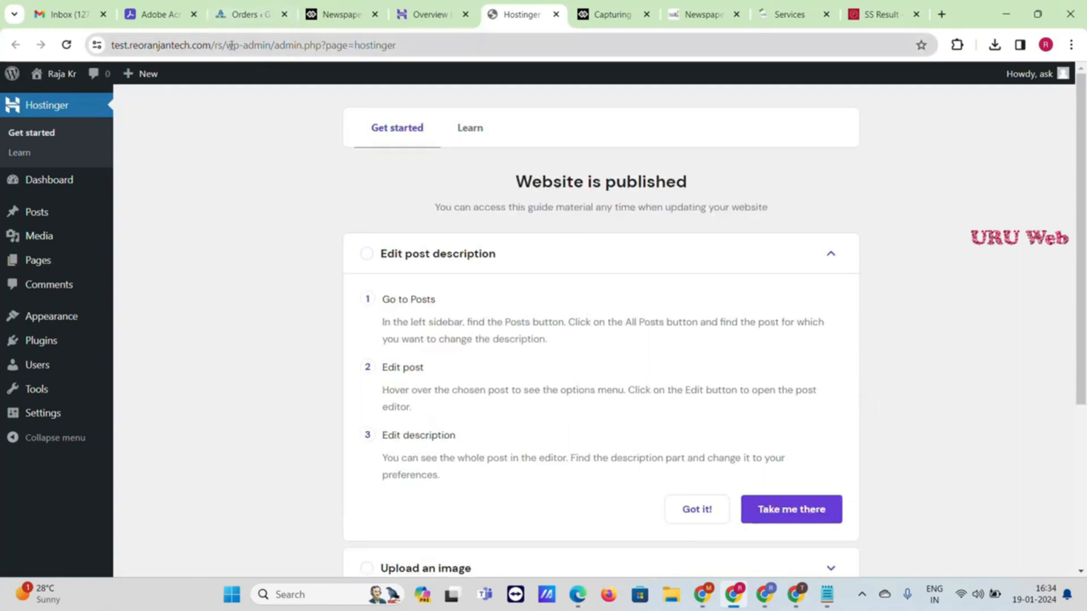
Inspect the site's wp-admin address, then go to Settings > General
left_click(269, 45)
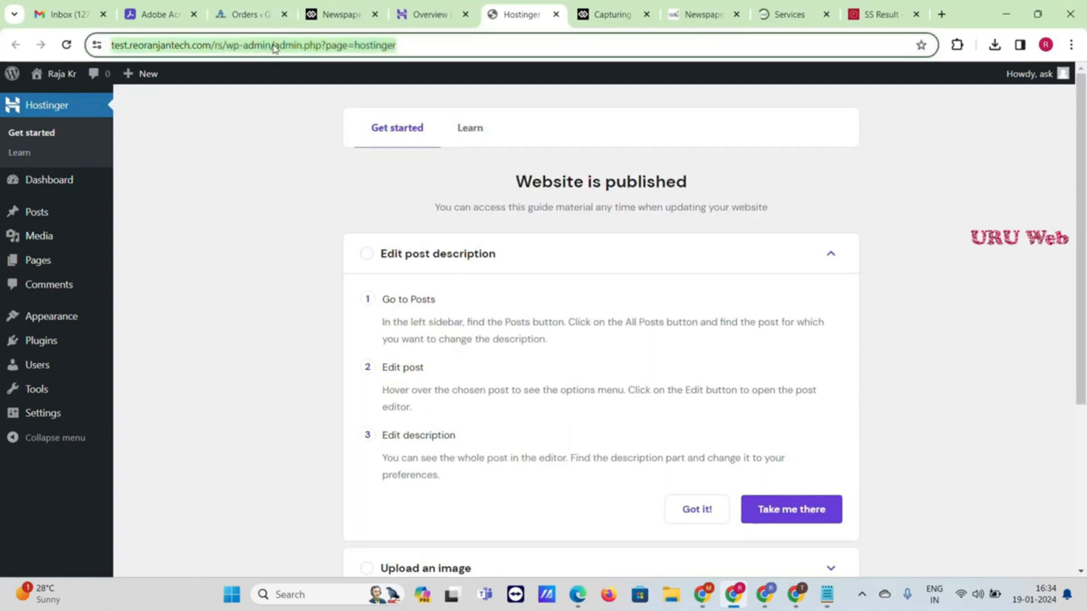
left_click(276, 47)
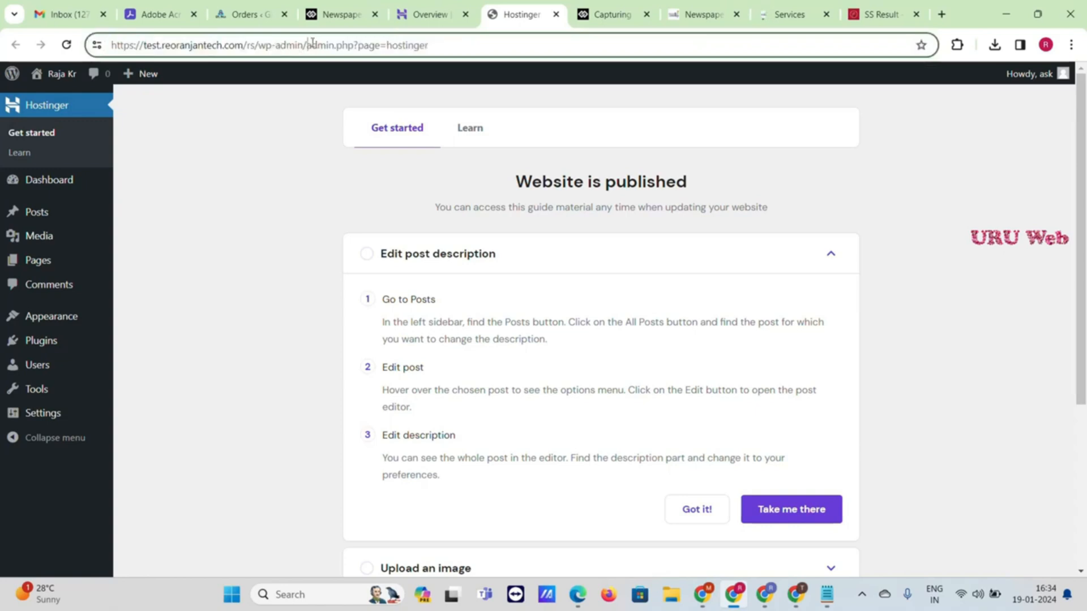
left_click_drag(313, 44, 38, 40)
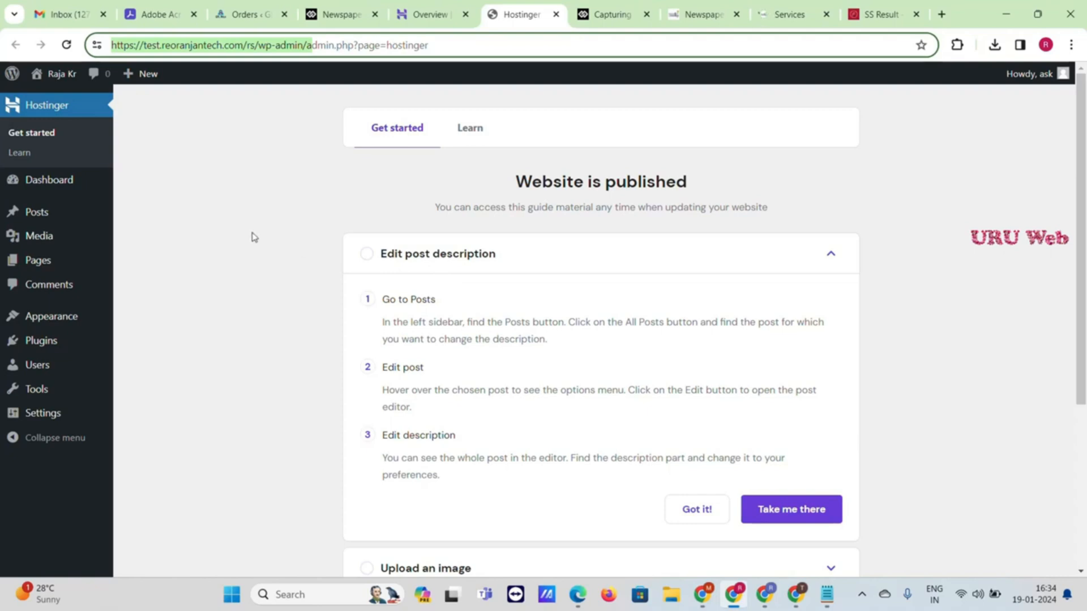
mouse_move(67, 413)
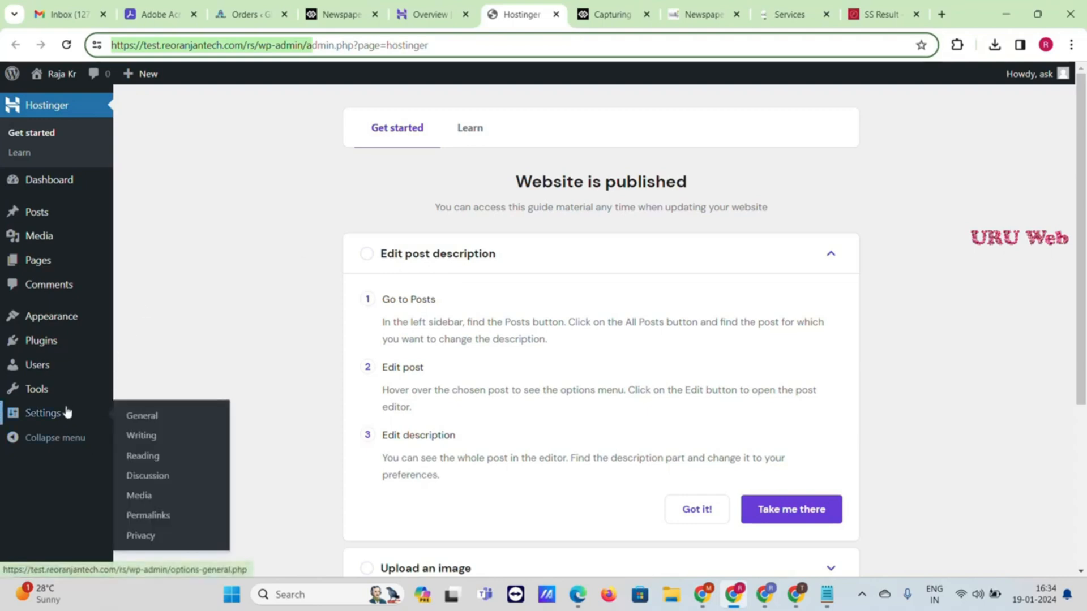
left_click(155, 415)
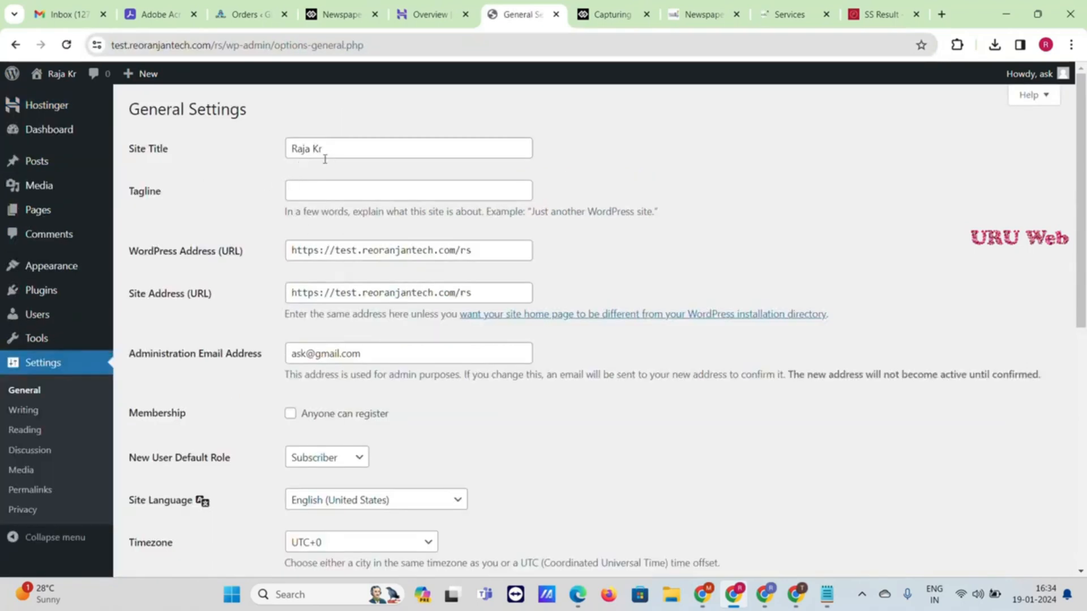
Set the site tagline to 'Sarkari Naukri Result Sabse Tej'
left_click(320, 199)
left_click(373, 223)
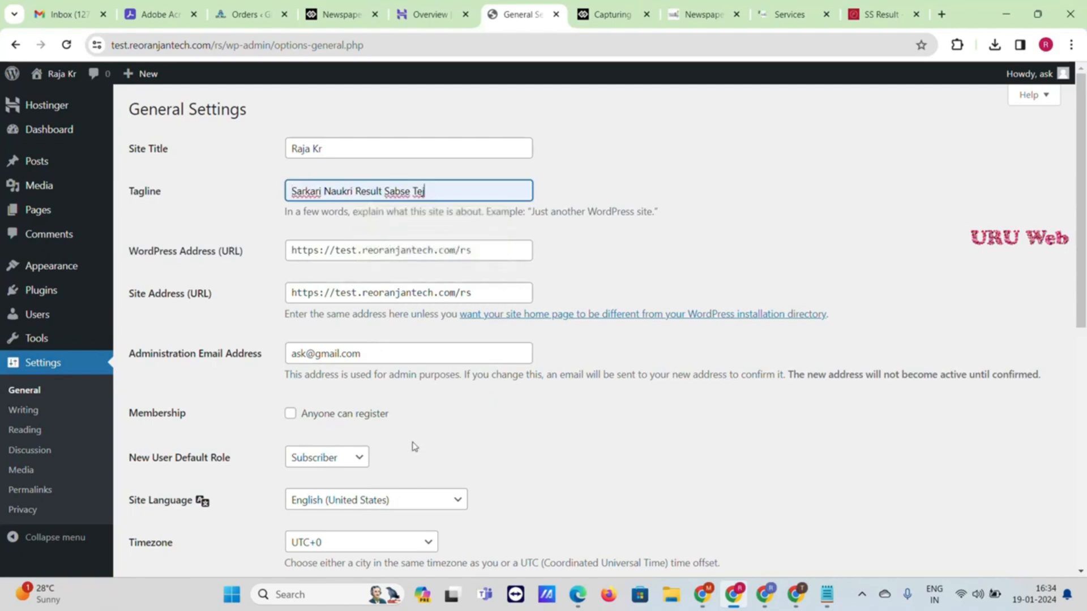
scroll(416, 428, "down", 4)
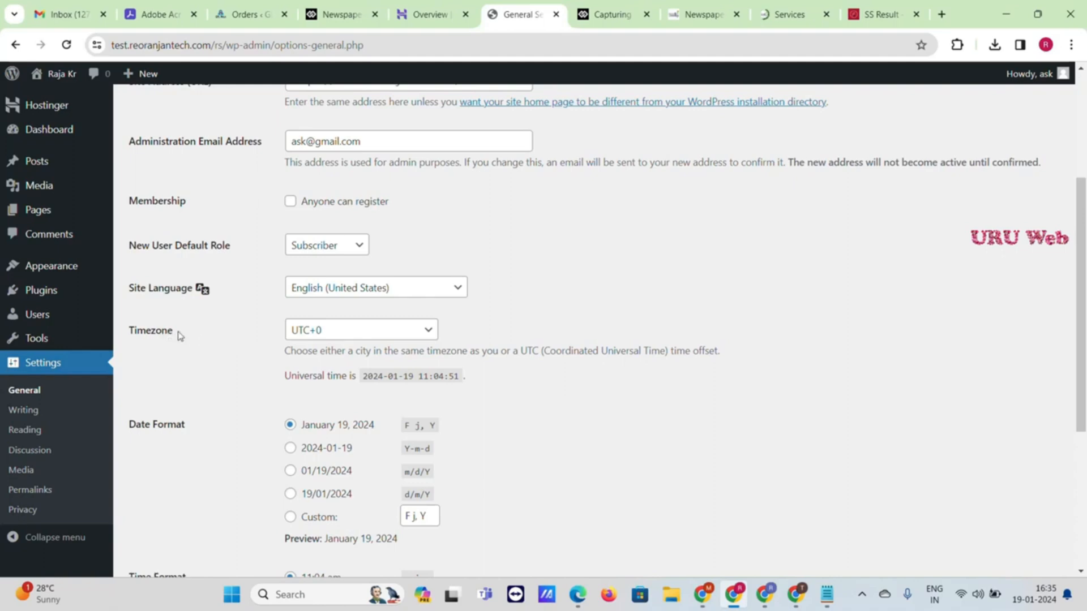
Choose timezone UTC+5:30, save the General Settings, and go to Permalinks
left_click(388, 335)
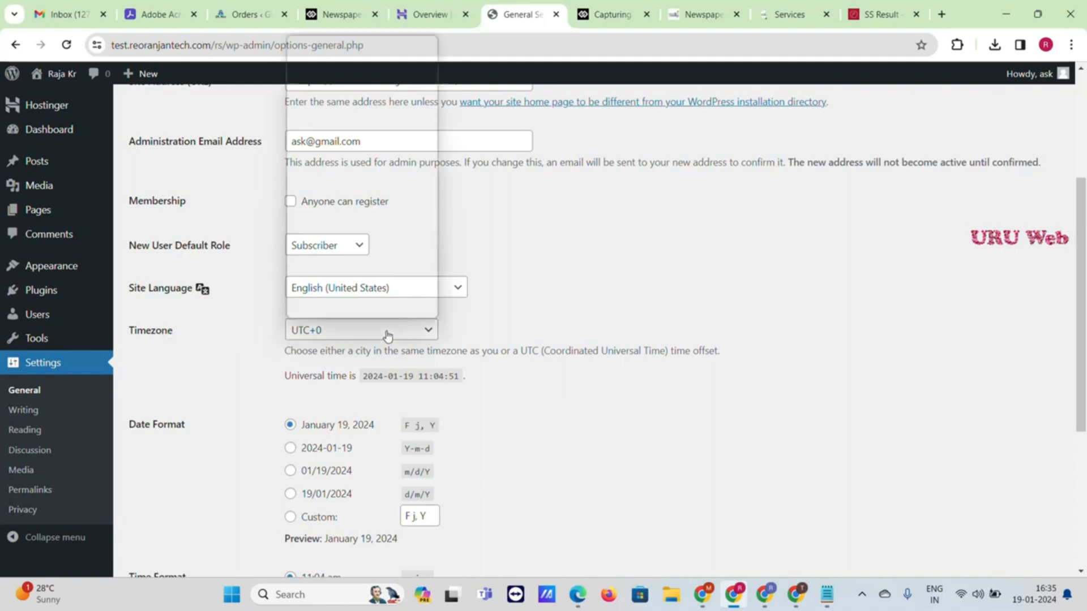
scroll(385, 222, "down", 8)
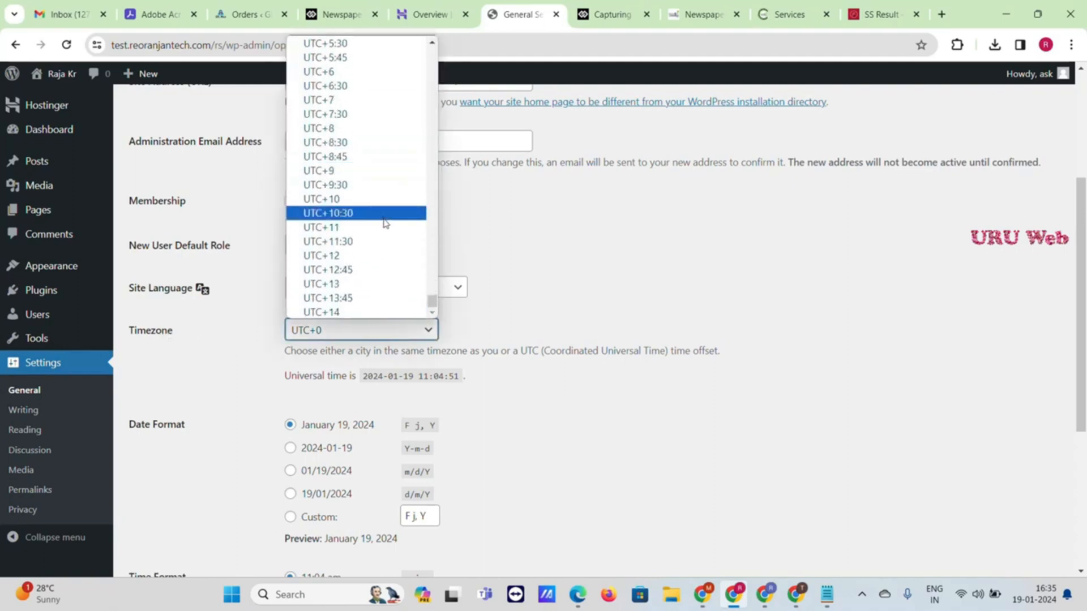
scroll(383, 221, "up", 8)
scroll(383, 221, "down", 8)
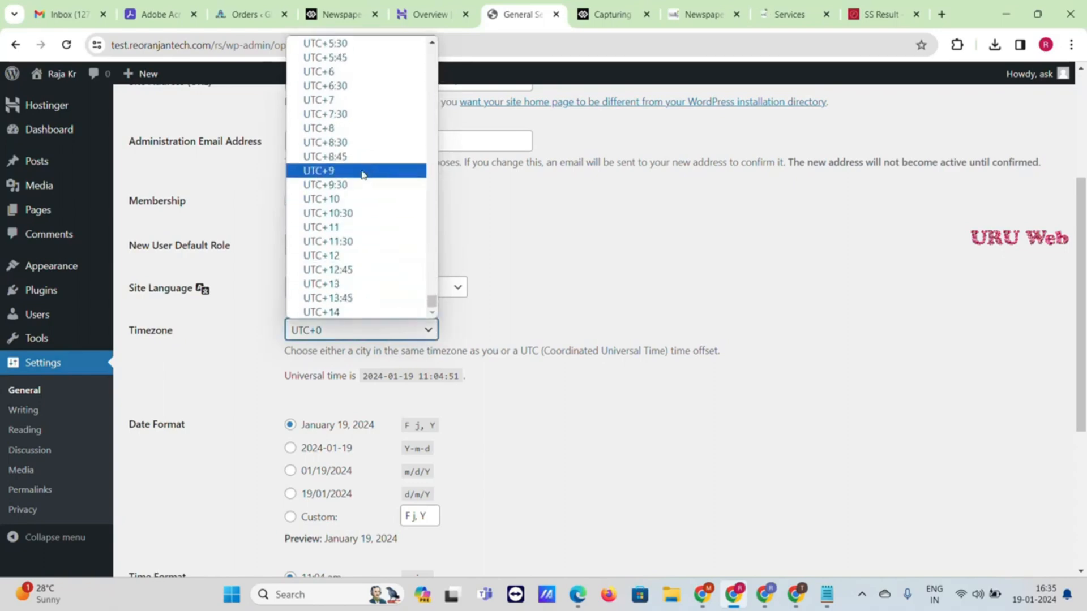
left_click(347, 45)
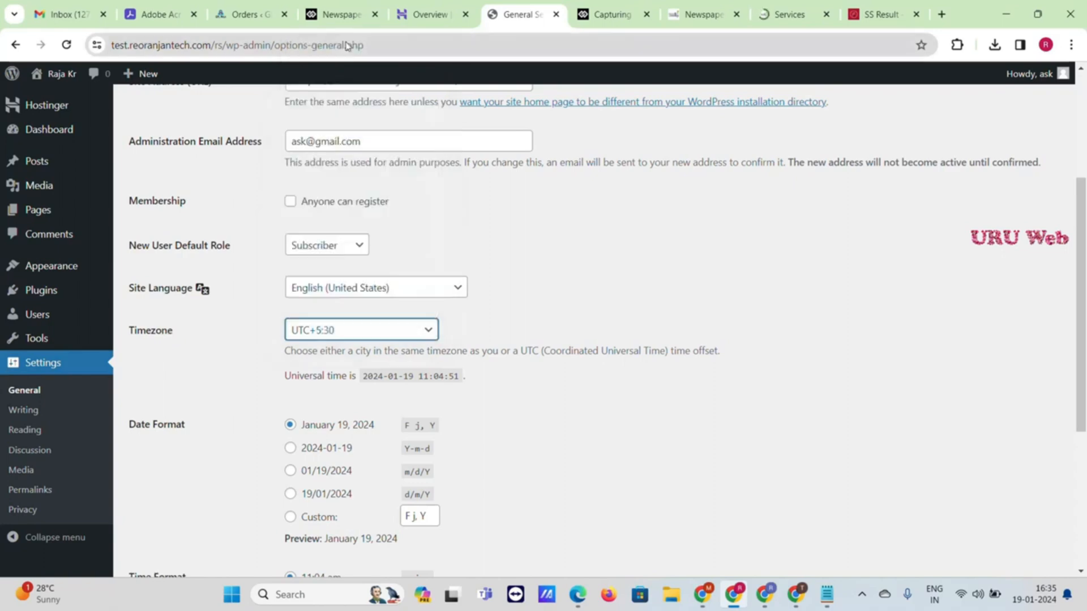
left_click(257, 327)
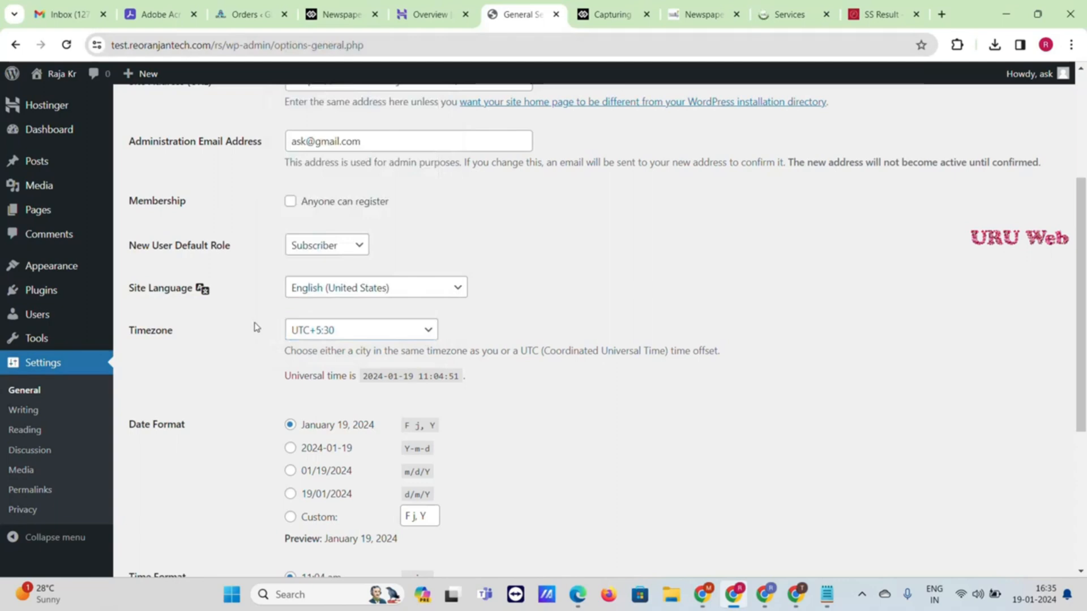
scroll(257, 327, "down", 5)
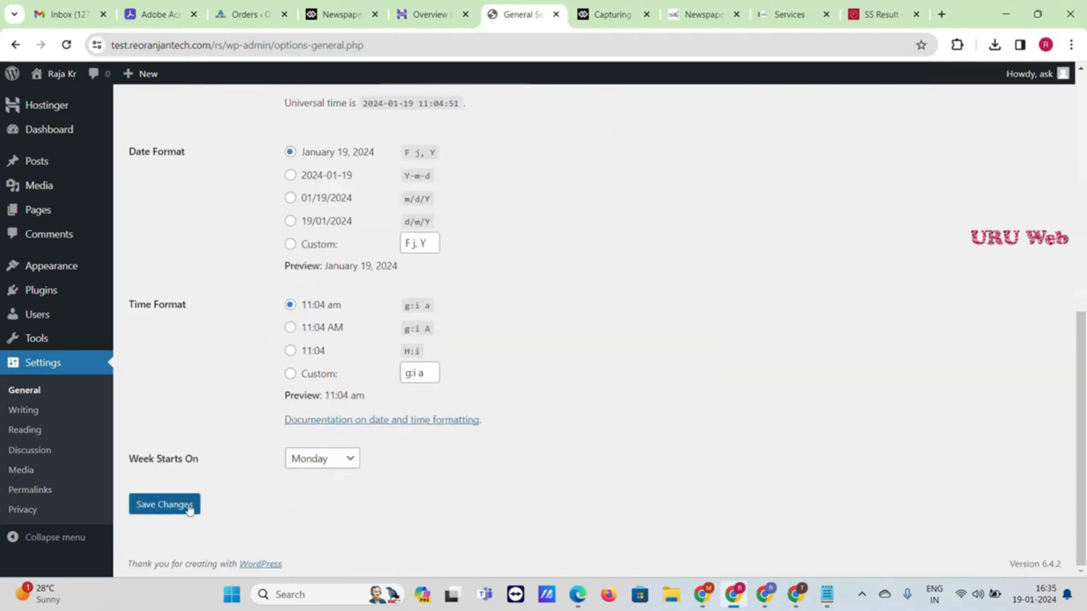
left_click(189, 509)
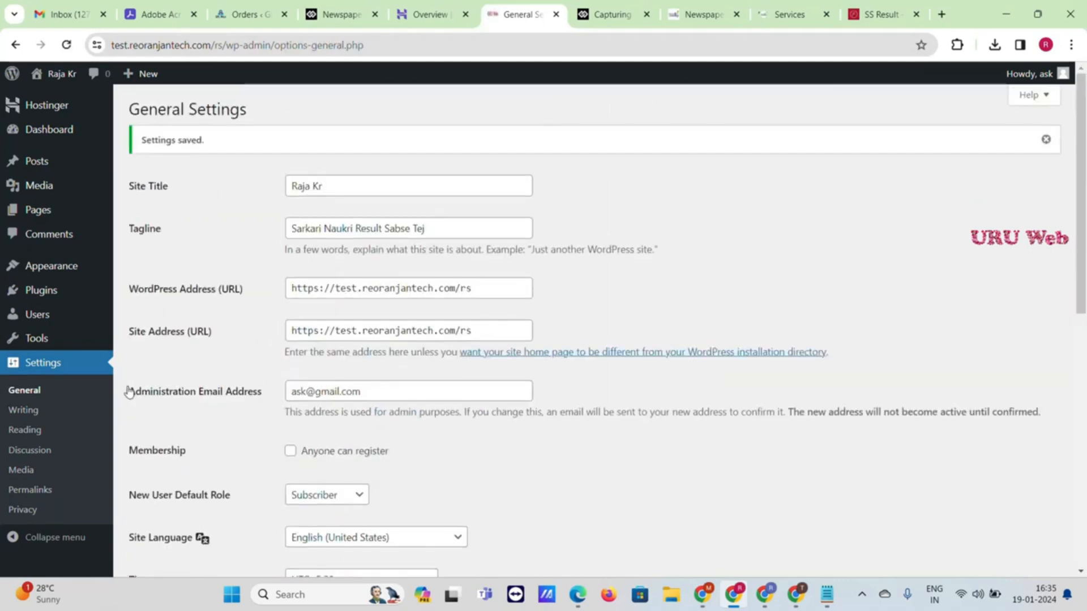
left_click(40, 497)
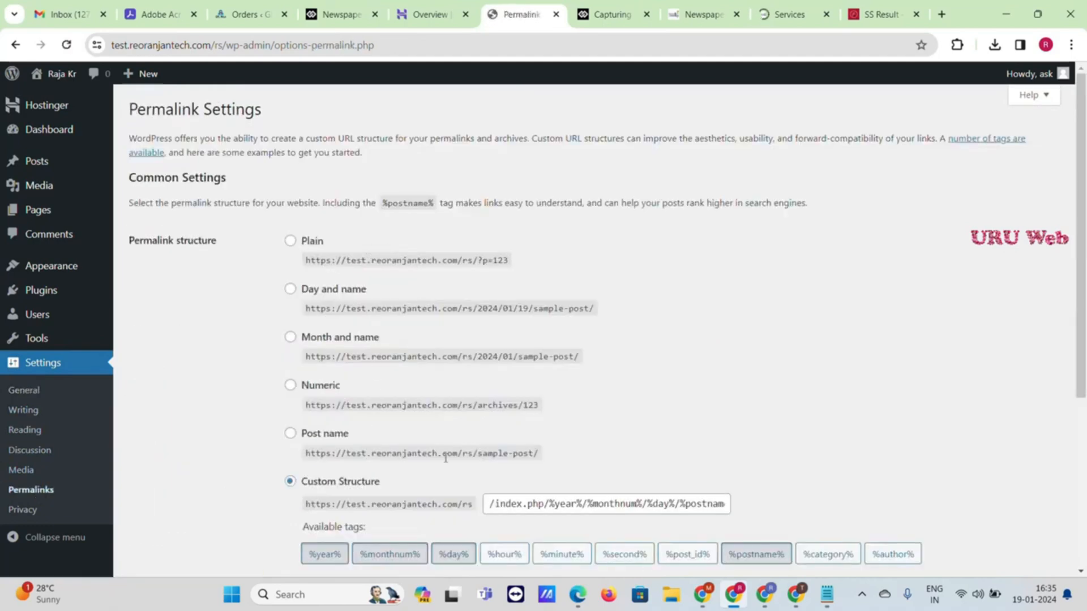
Select the Post name permalink structure and save it
scroll(417, 460, "down", 1)
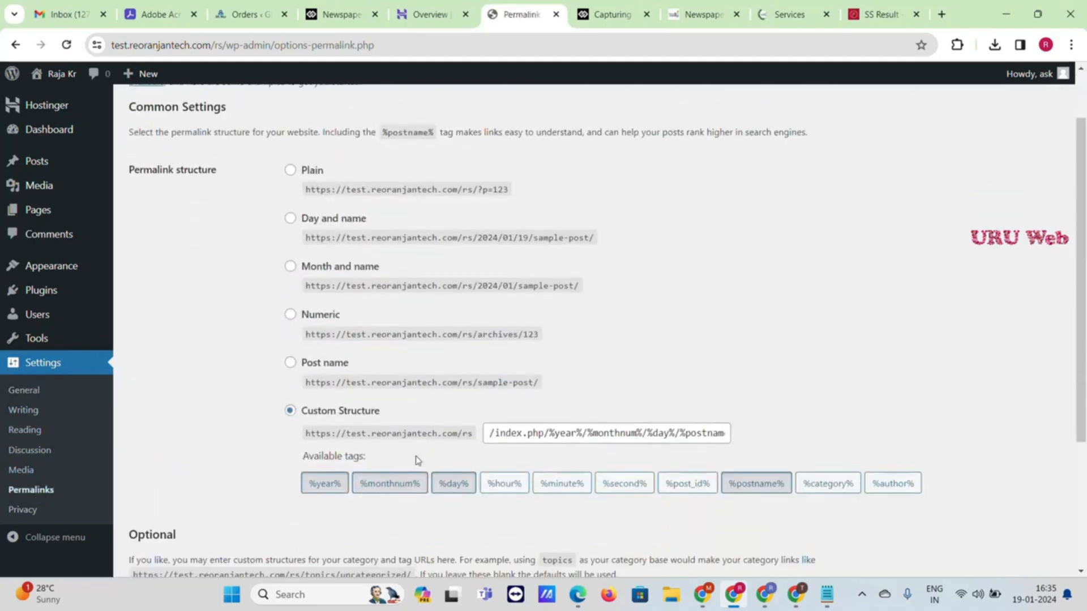
left_click(290, 363)
scroll(267, 408, "down", 3)
left_click(187, 512)
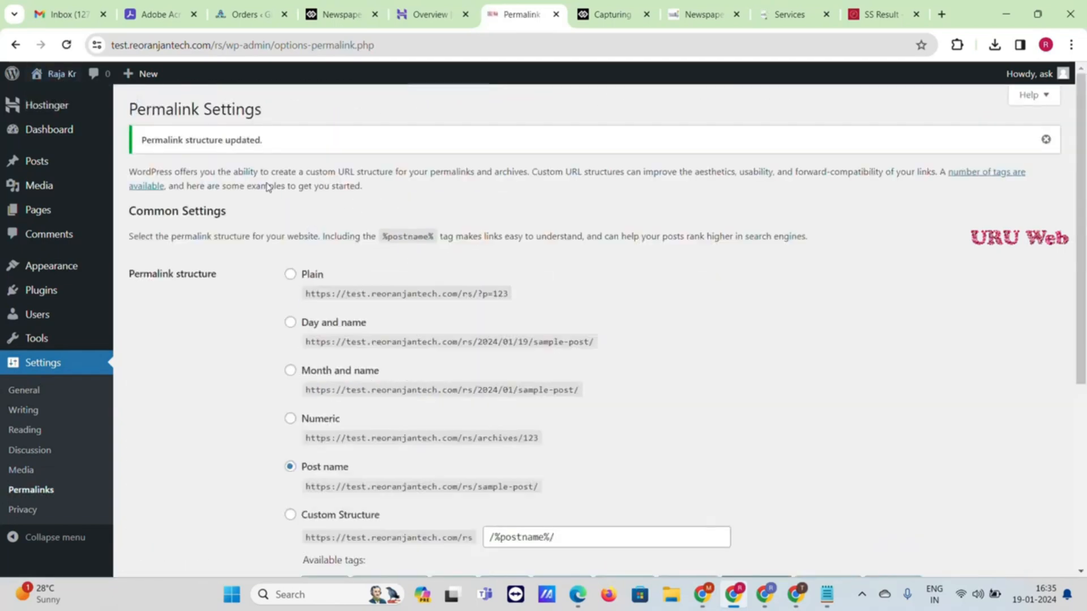
mouse_move(62, 77)
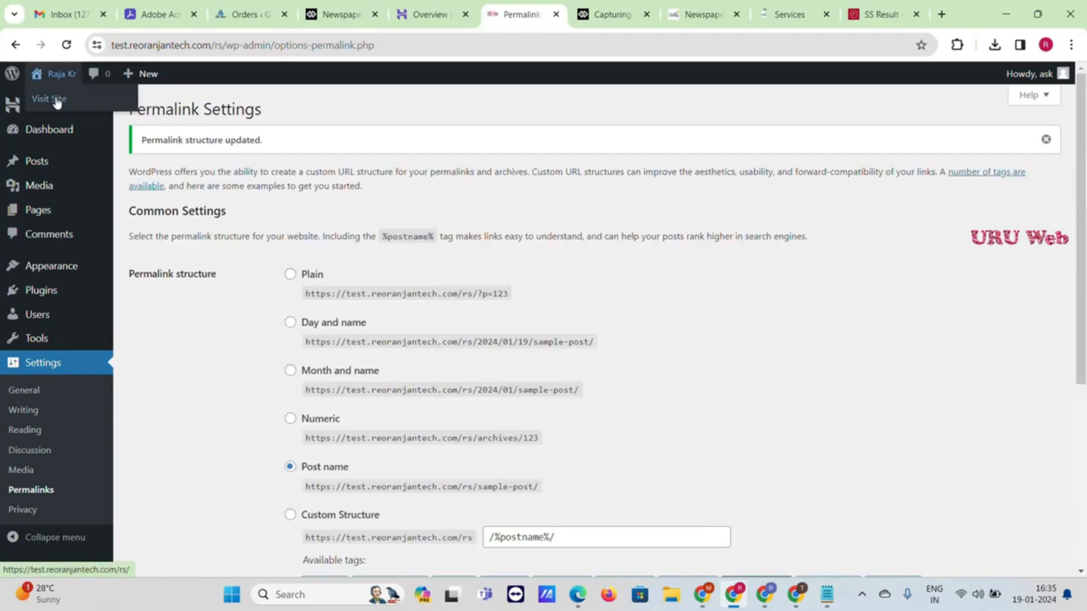
Open the live site's home page in a new tab and scroll through it
right_click(57, 101)
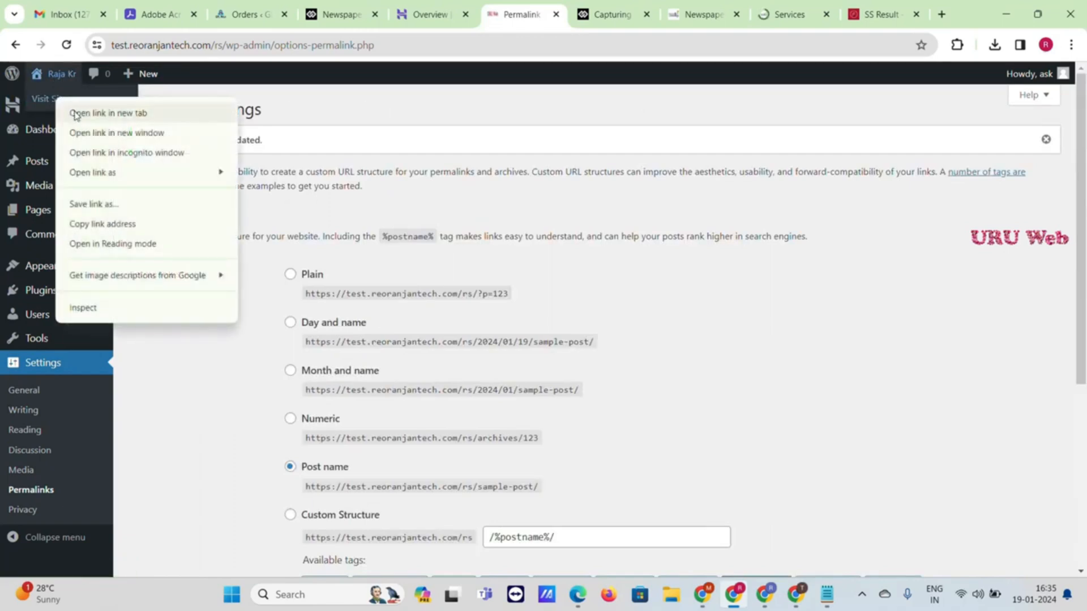
left_click(75, 112)
left_click(548, 6)
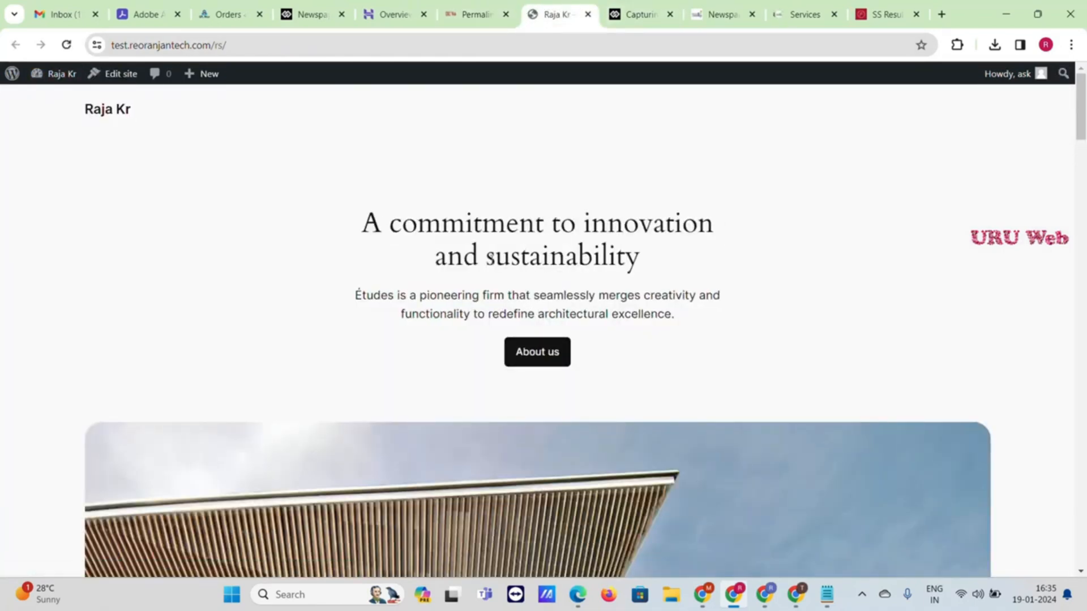
scroll(525, 272, "down", 20)
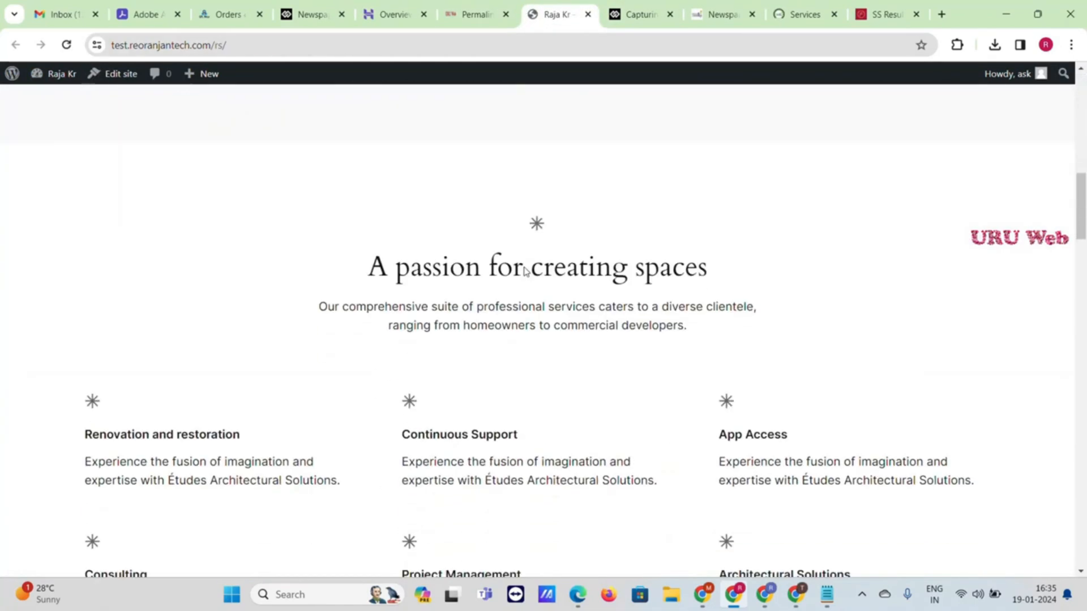
scroll(526, 271, "down", 20)
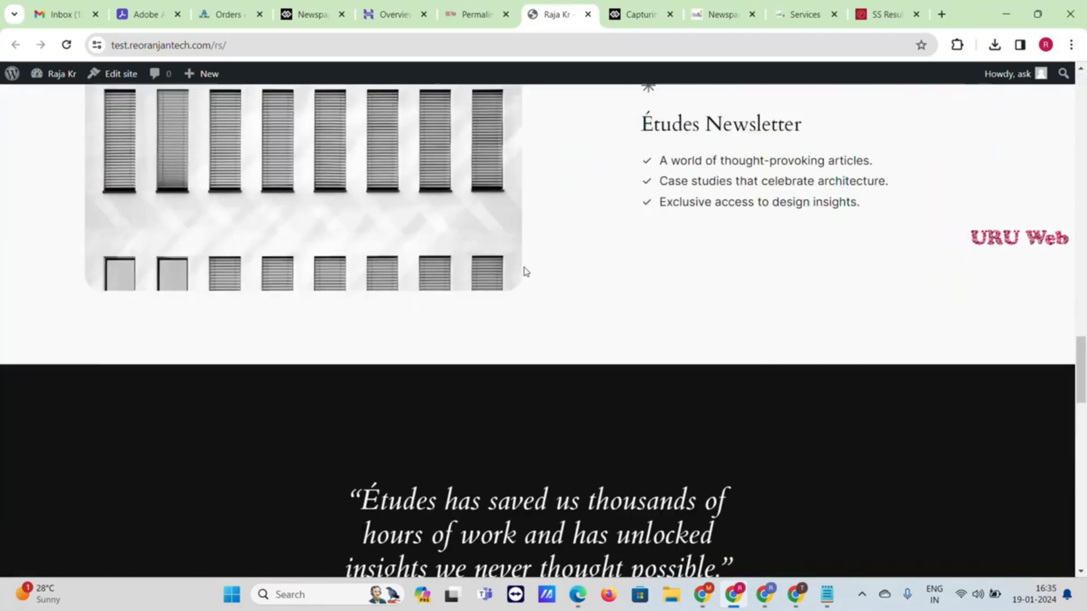
scroll(526, 273, "down", 5)
scroll(527, 275, "up", 15)
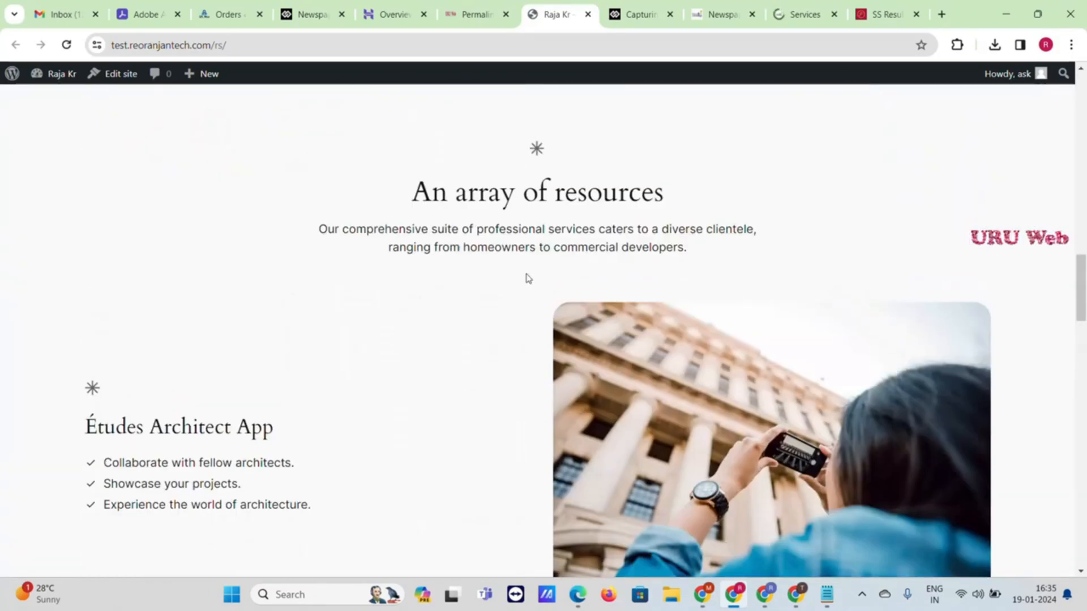
scroll(526, 278, "up", 5)
Glance at the TownTalk demo article, then return to the Permalinks settings tab
left_click(638, 14)
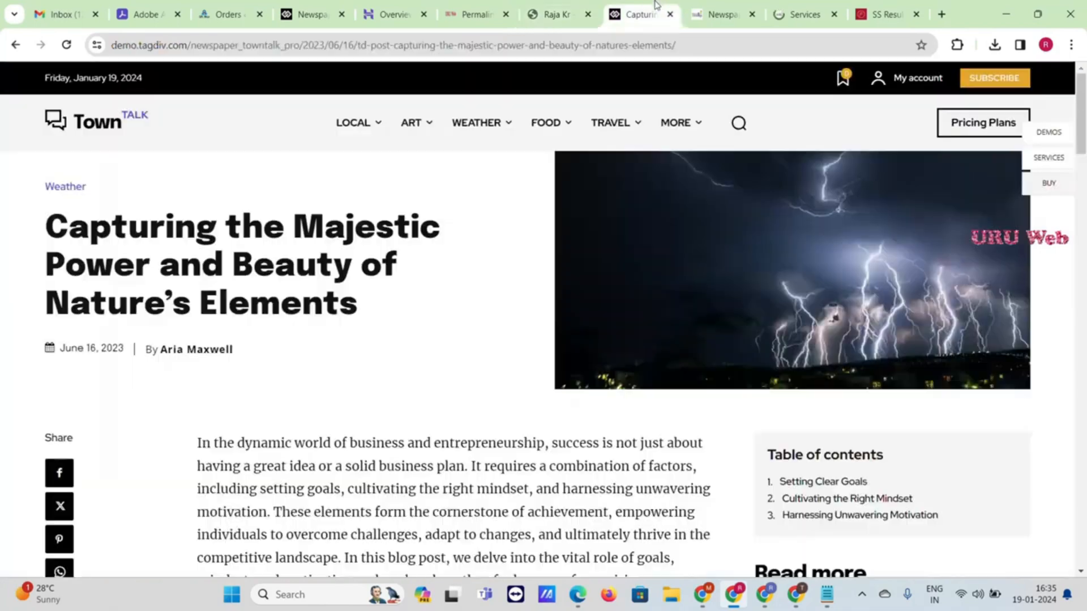
scroll(482, 317, "down", 4)
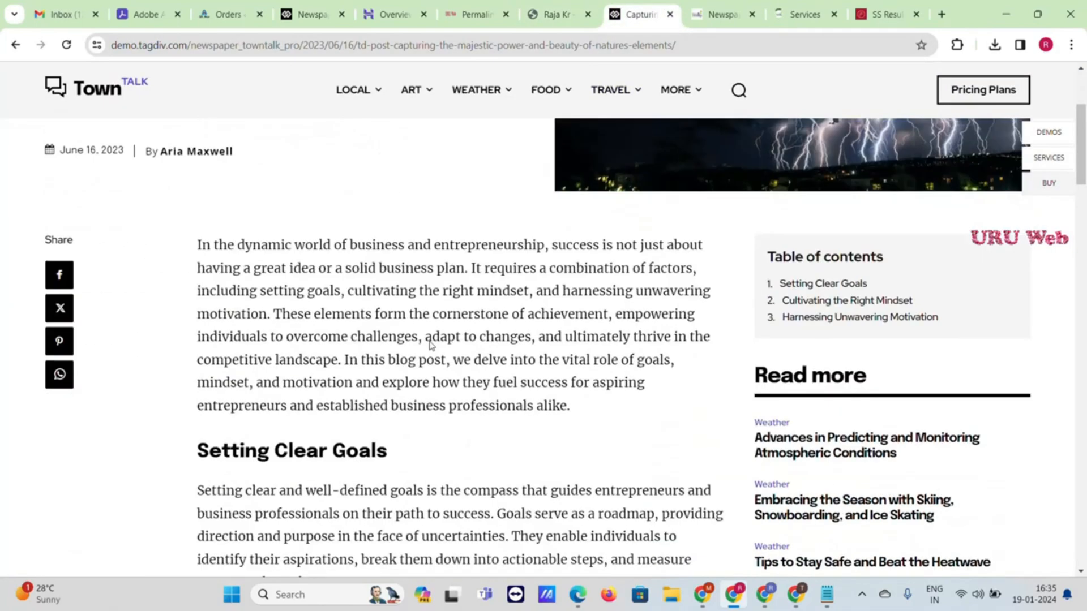
scroll(422, 327, "up", 4)
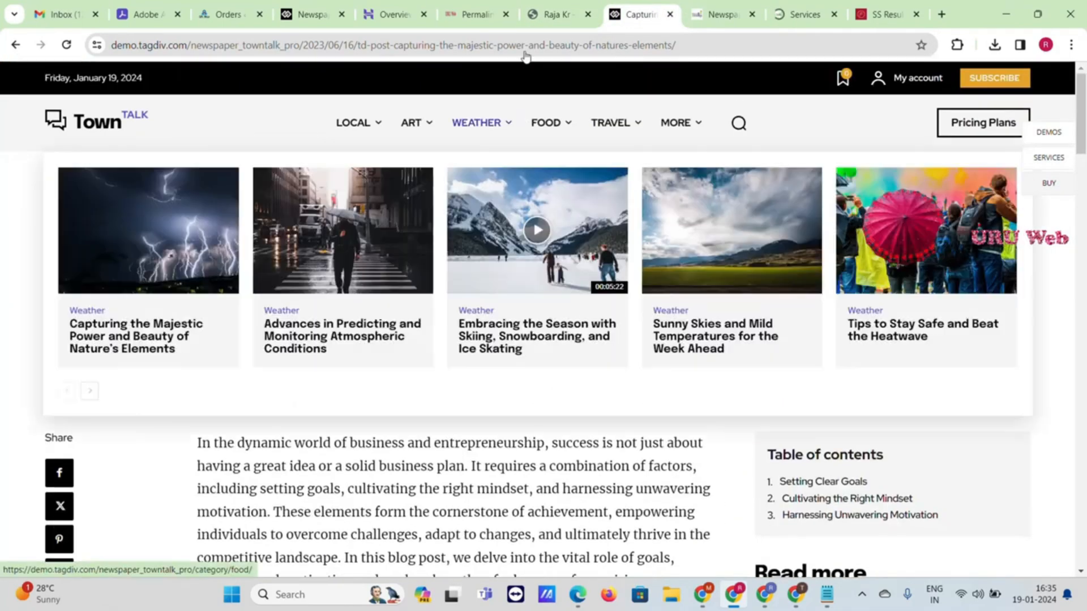
left_click(542, 6)
left_click(500, 7)
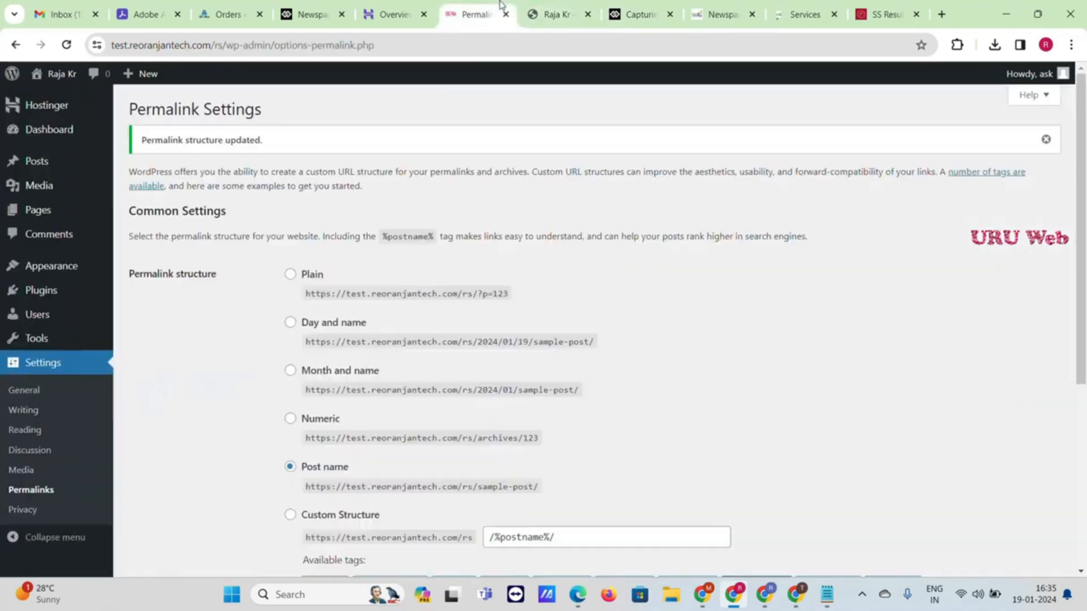
mouse_move(101, 265)
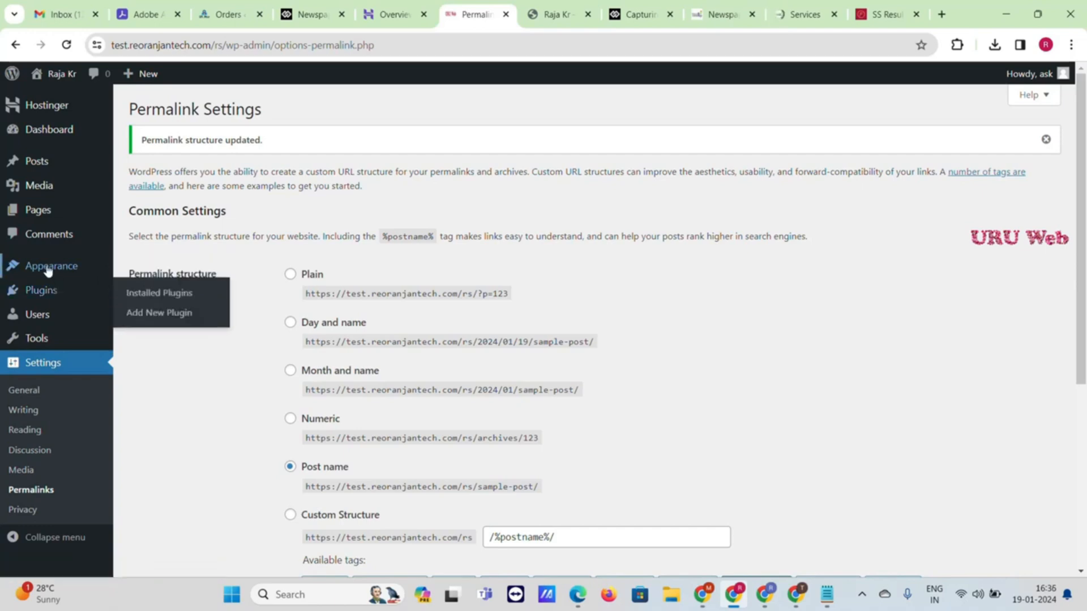
From Appearance > Themes, reach the Add New Theme upload form
mouse_move(68, 271)
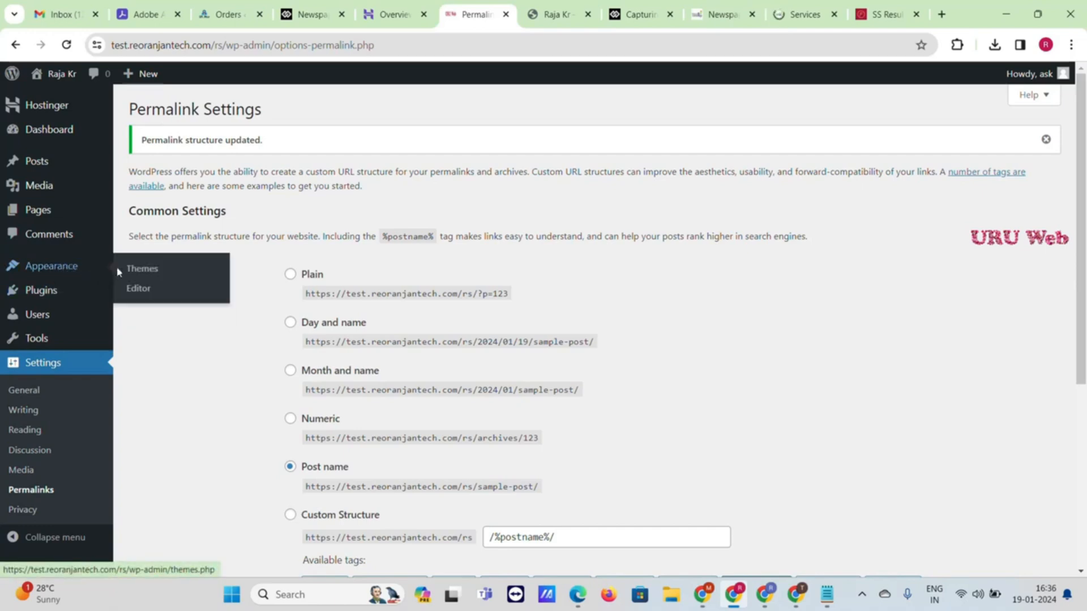
left_click(138, 273)
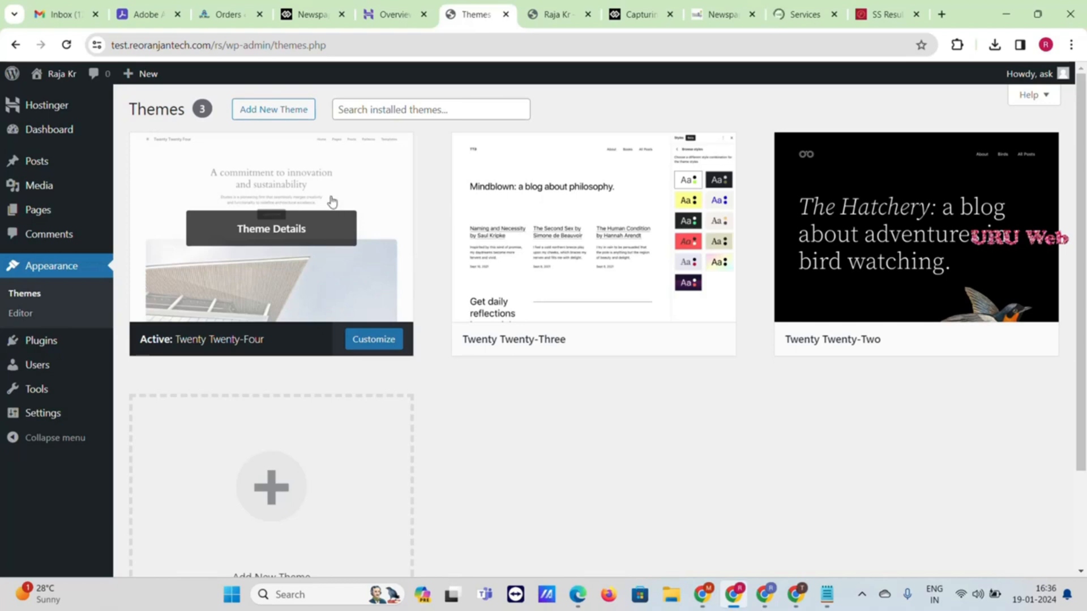
left_click(292, 116)
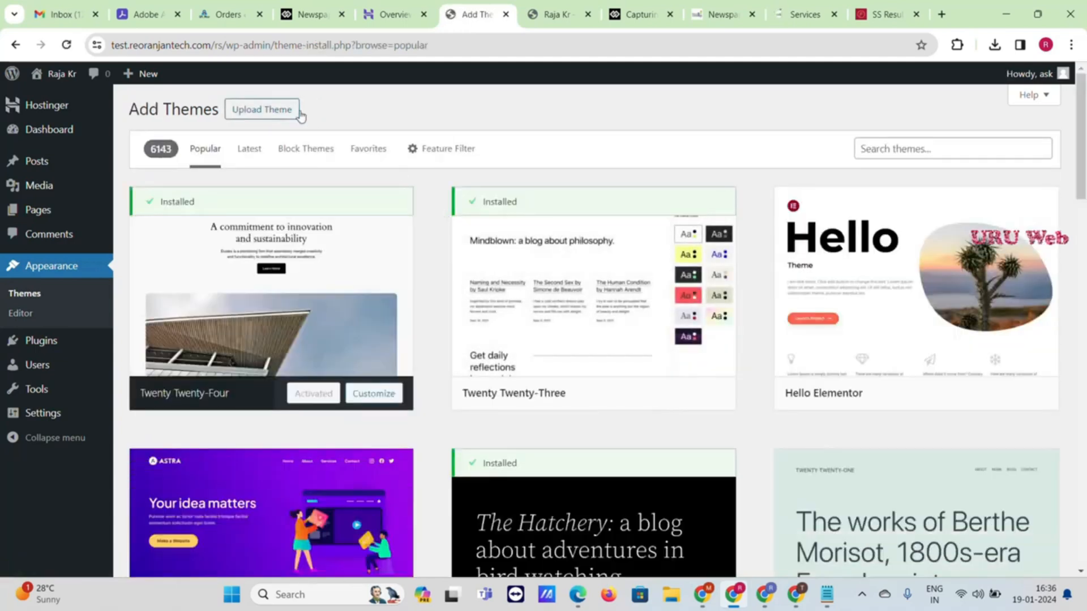
left_click(299, 114)
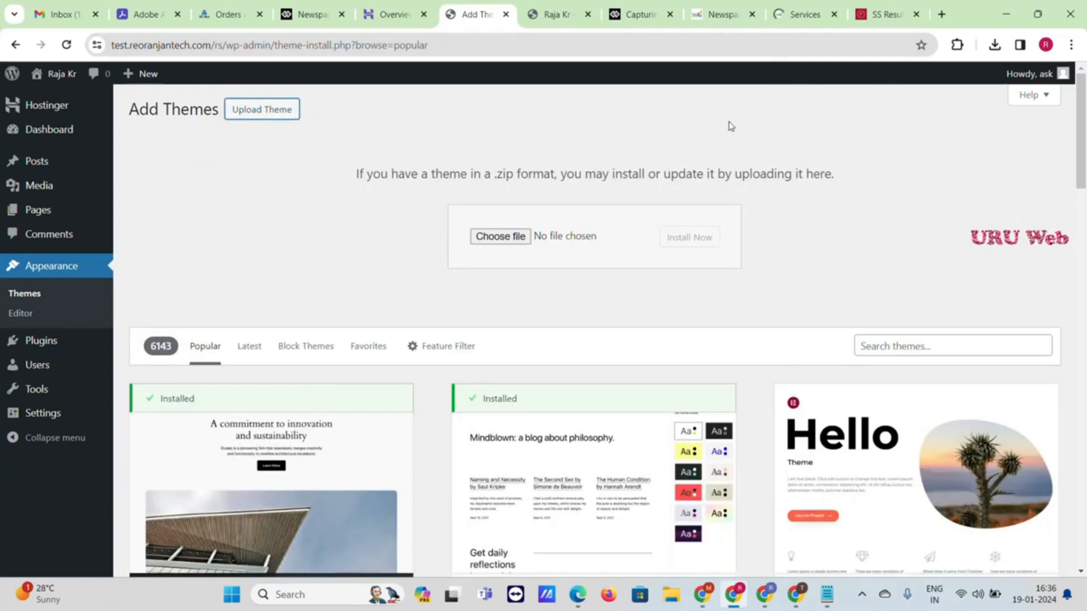
left_click(712, 15)
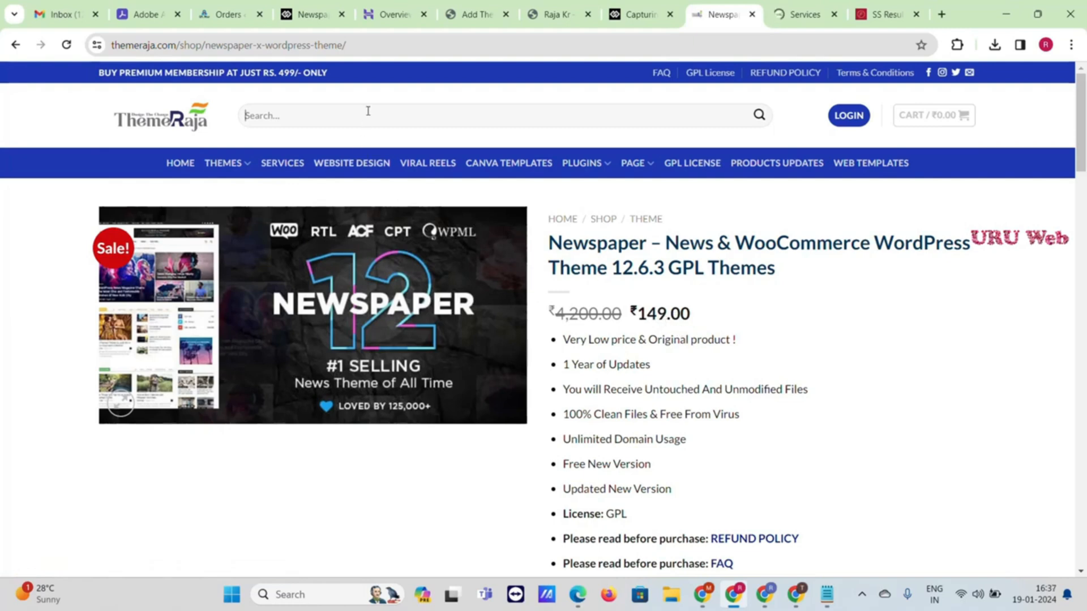
type("newspaper 12")
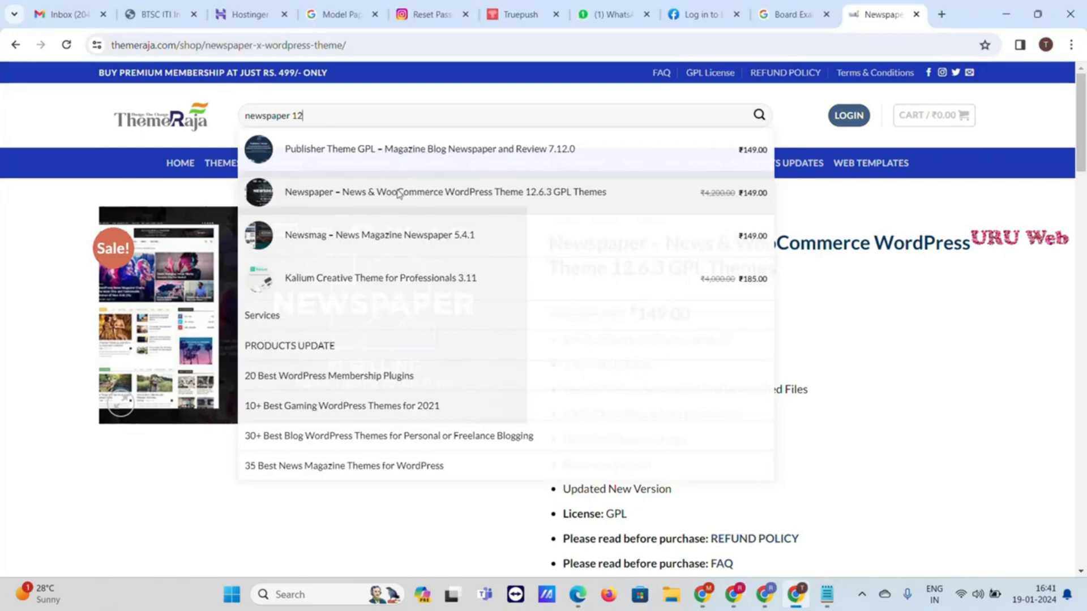
left_click(548, 203)
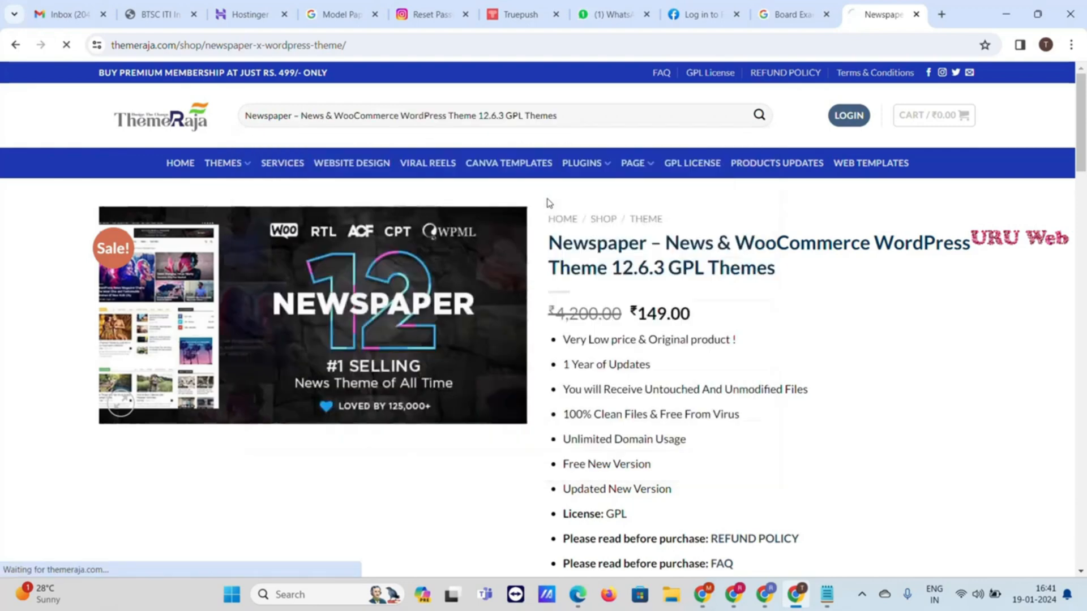
scroll(679, 333, "down", 1)
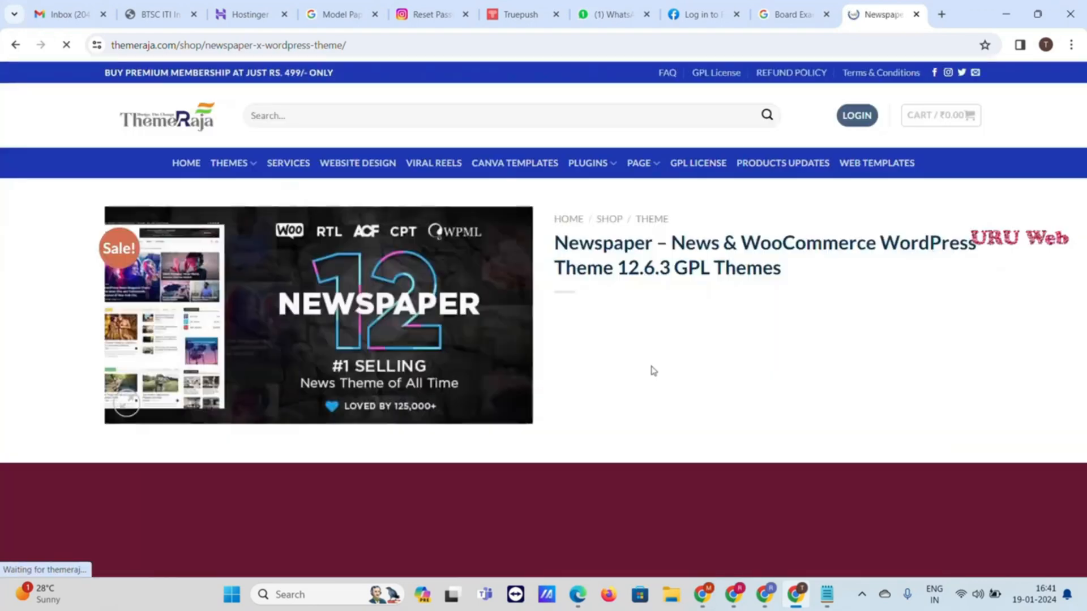
scroll(604, 336, "down", 2)
scroll(603, 340, "up", 1)
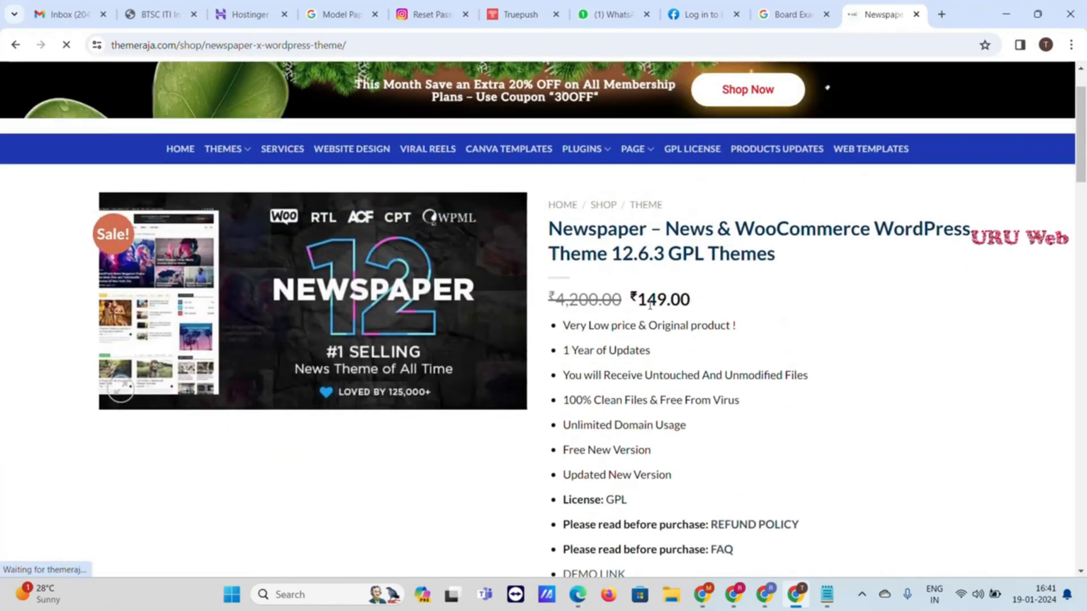
scroll(643, 381, "down", 3)
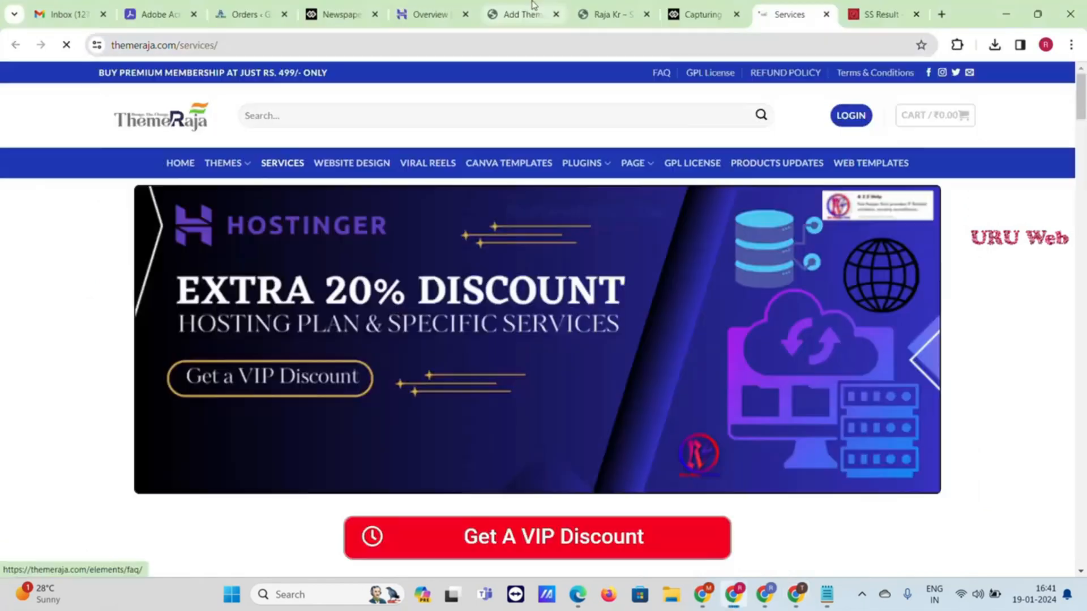
left_click(531, 8)
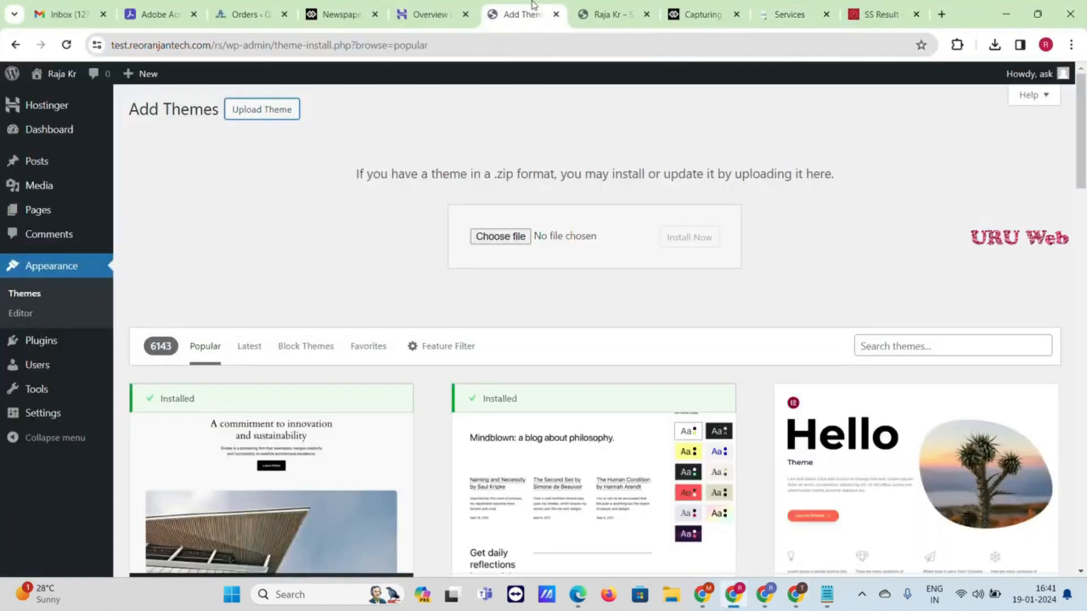
Upload newspaper.zip, install it, and activate the Newspaper theme
left_click(502, 238)
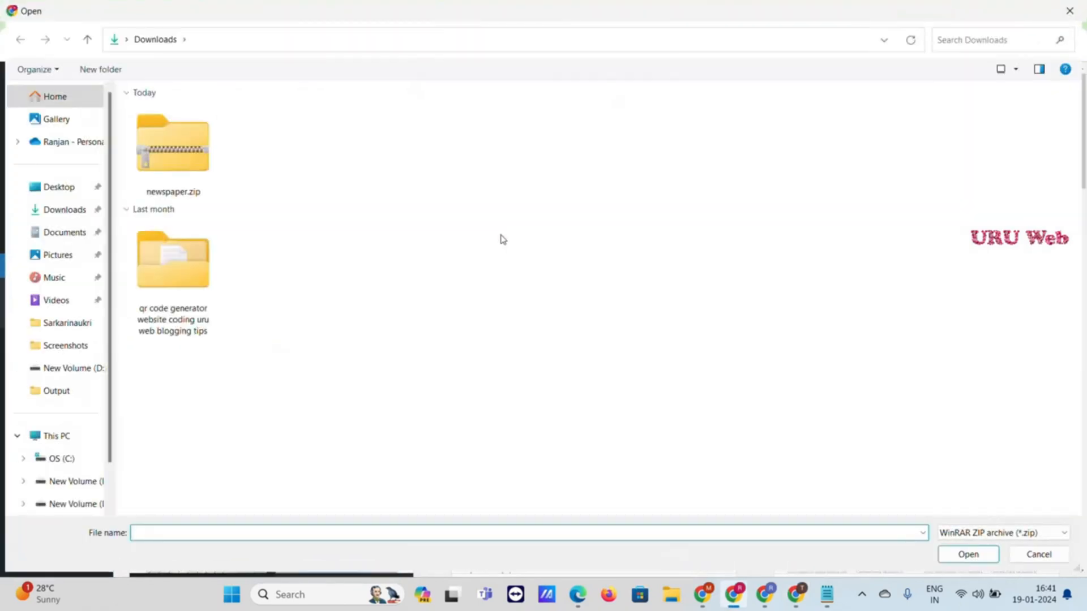
double_click(181, 157)
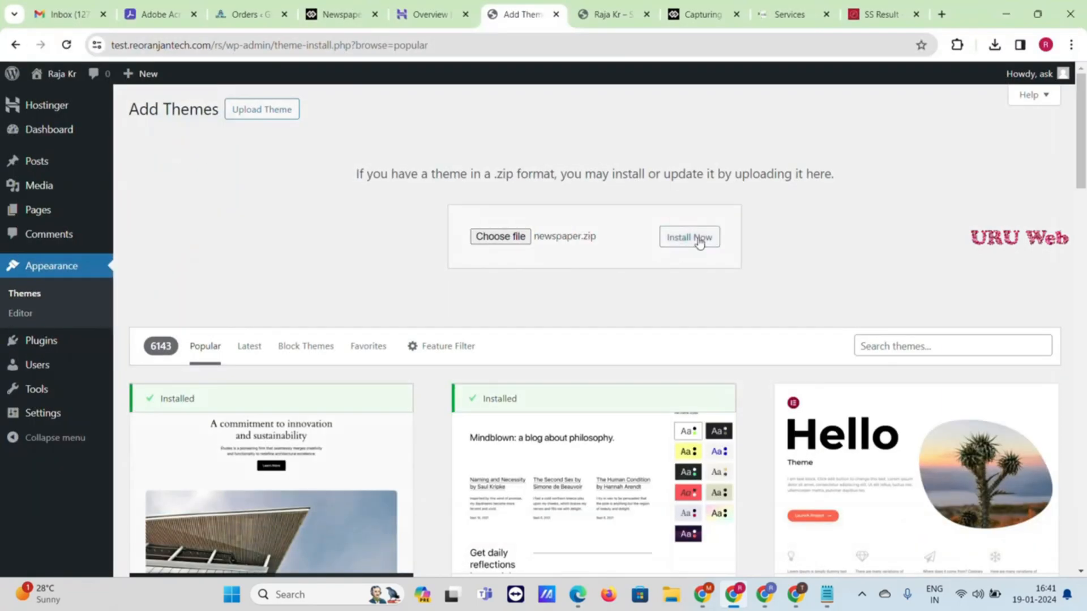
left_click(700, 243)
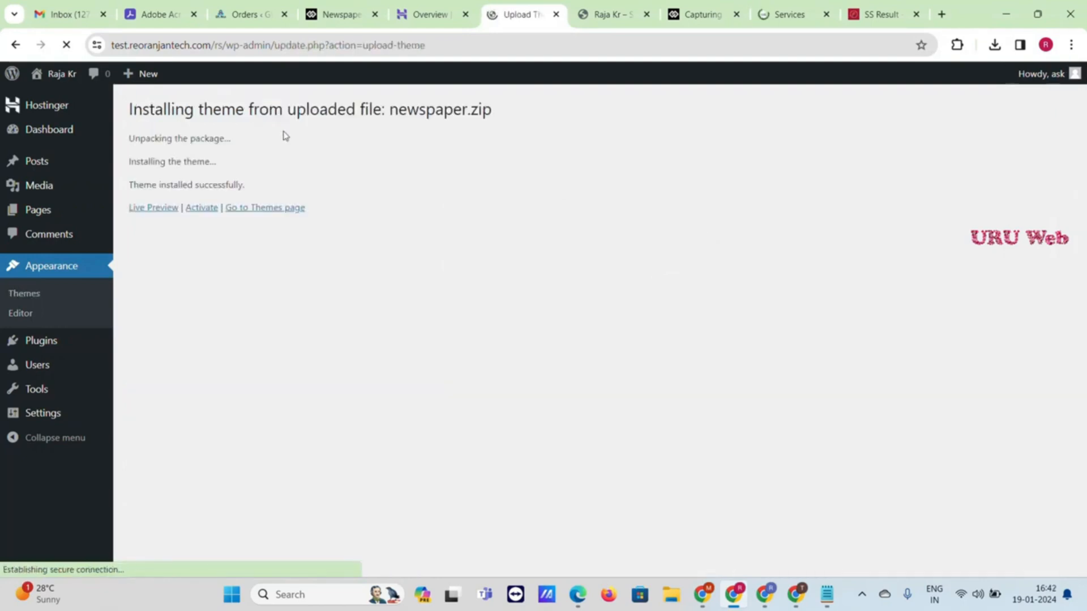
left_click(202, 208)
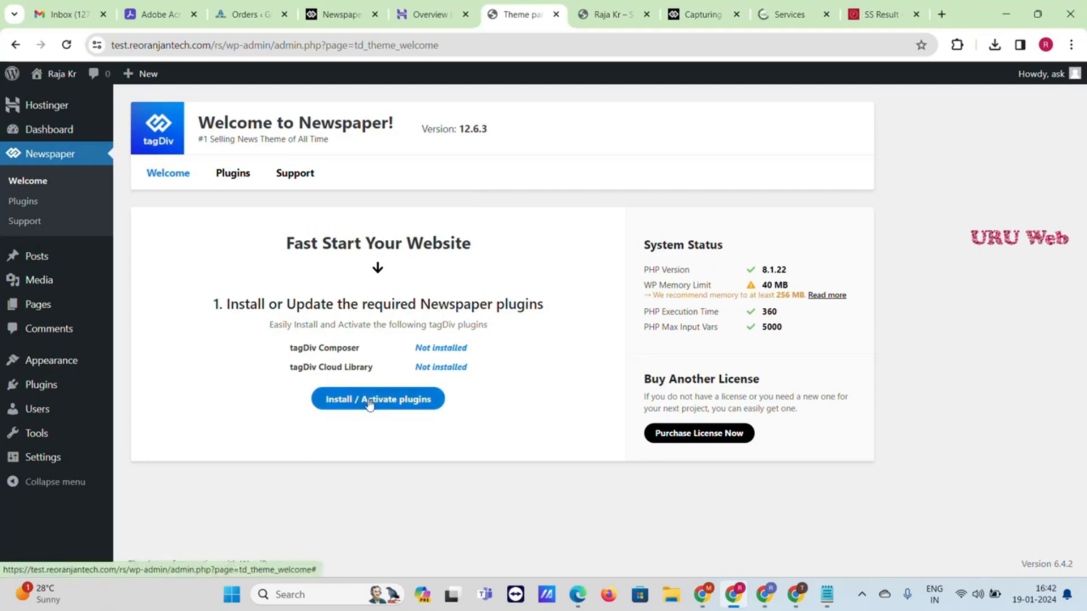
Install and activate the tagDiv Composer and tagDiv Cloud Library plugins, then go to Prebuilt Websites
left_click(345, 403)
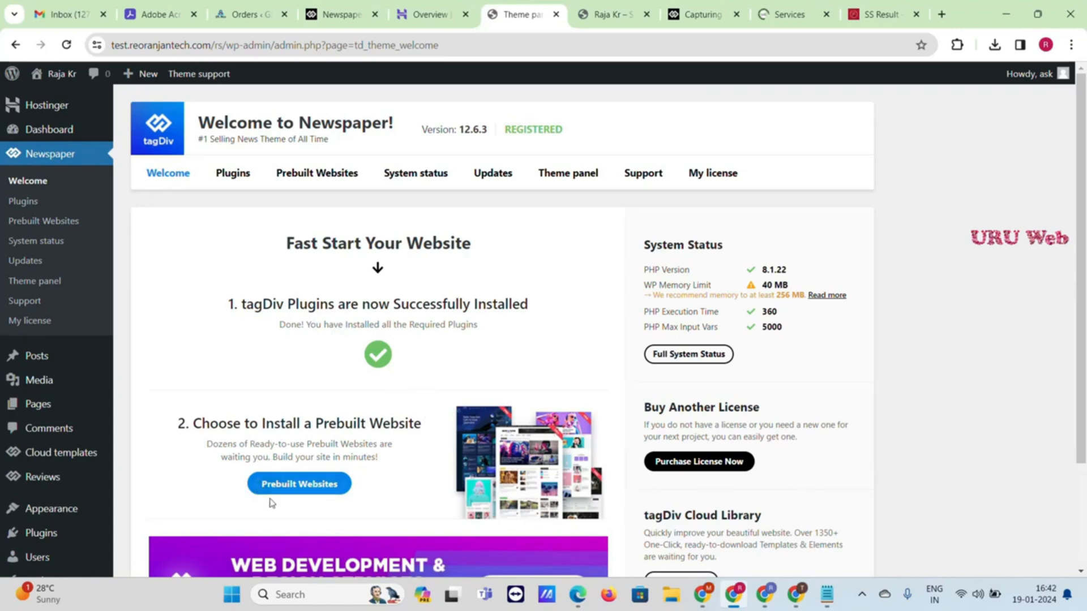
left_click(316, 488)
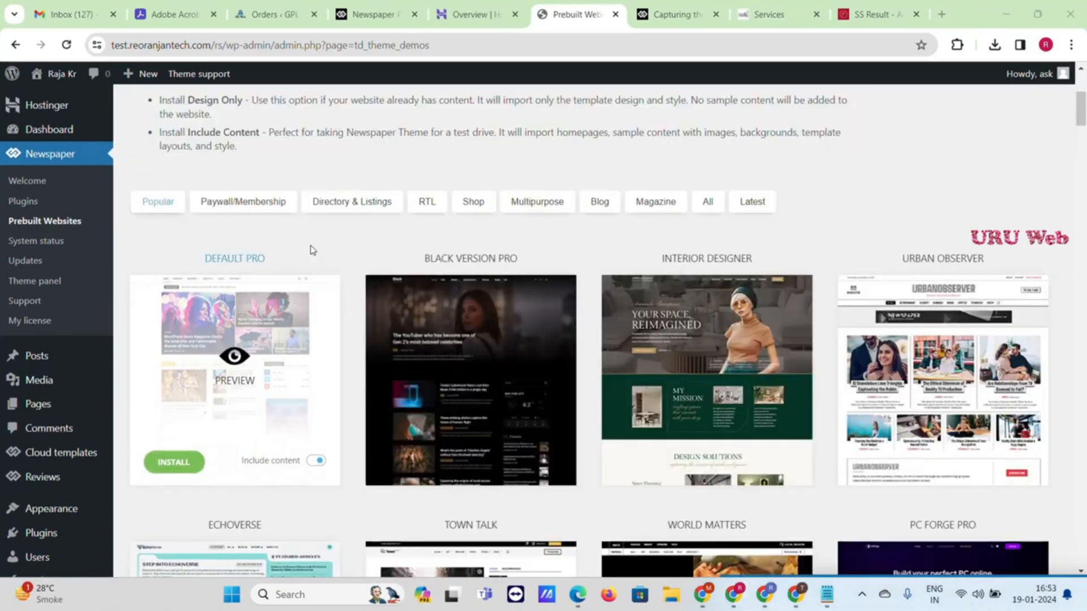
mouse_move(449, 256)
scroll(397, 266, "down", 4)
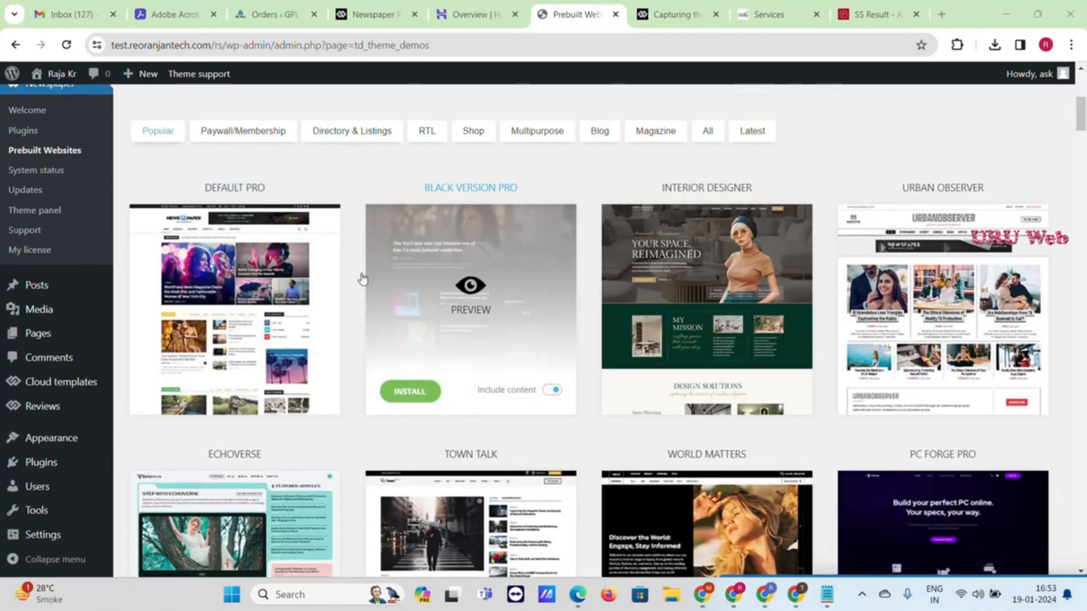
scroll(804, 299, "down", 3)
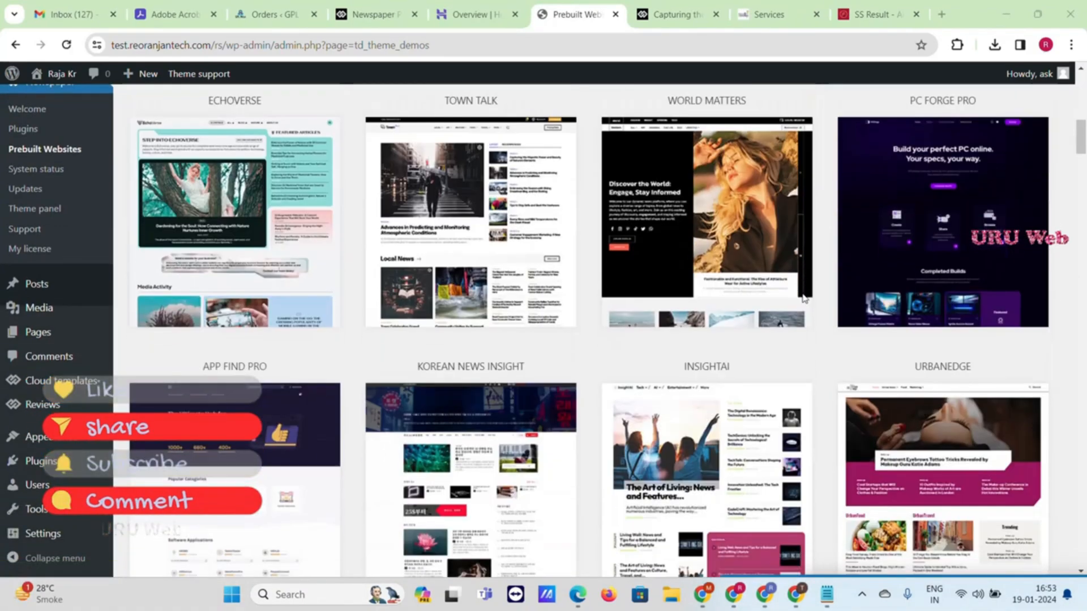
mouse_move(787, 297)
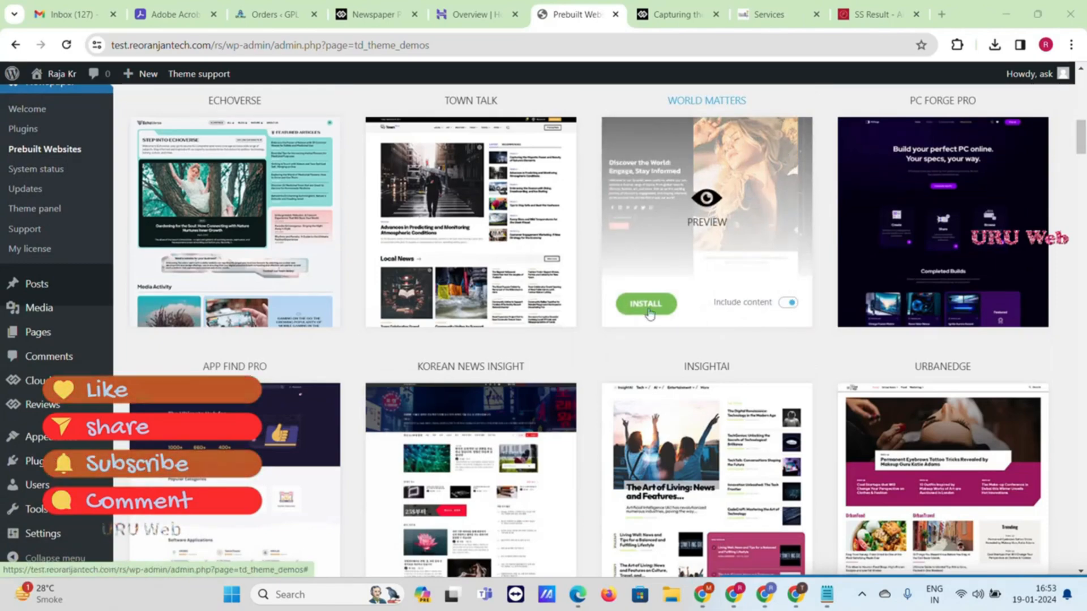
mouse_move(517, 313)
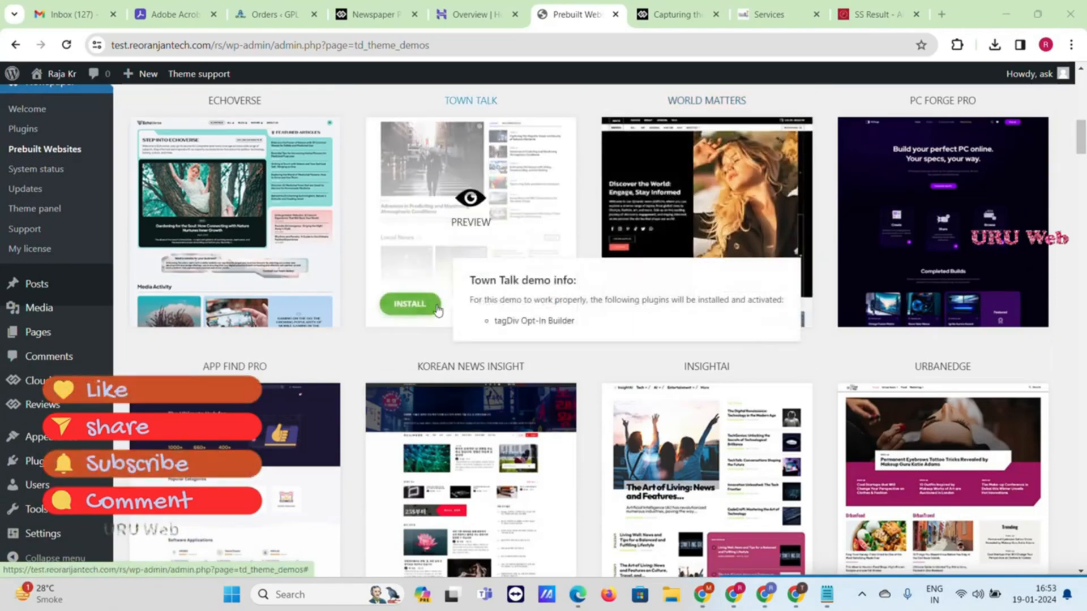
mouse_move(646, 209)
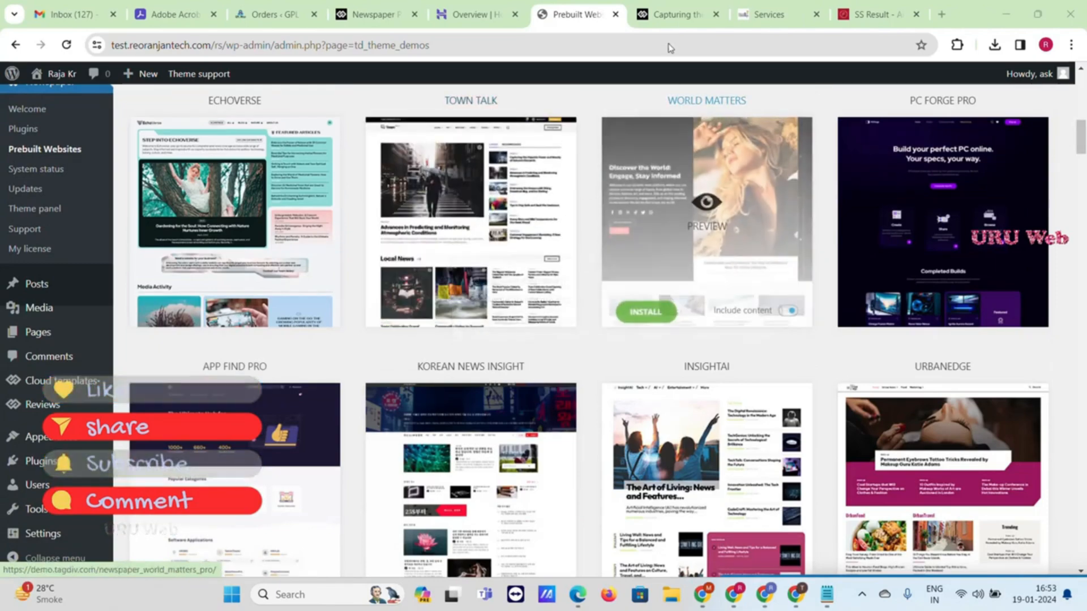
key("ctrl+Tab")
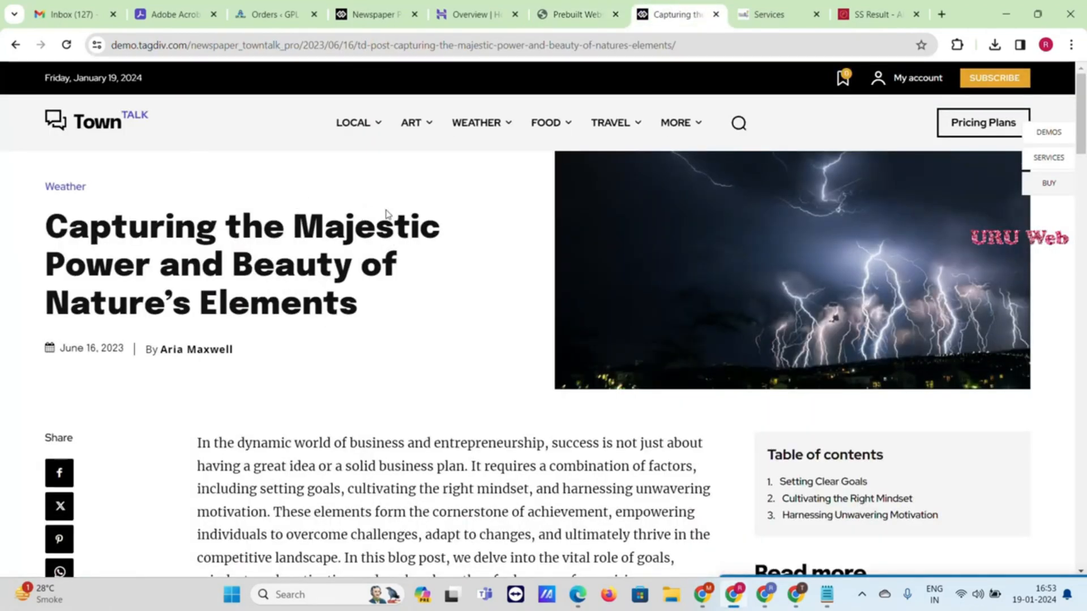
left_click(554, 11)
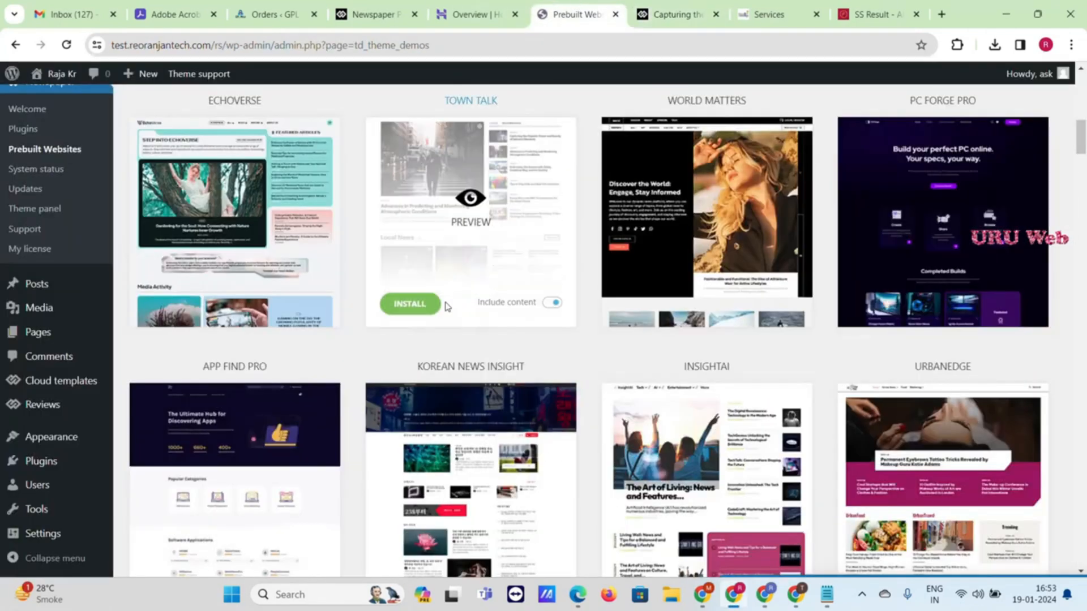
scroll(453, 263, "up", 2)
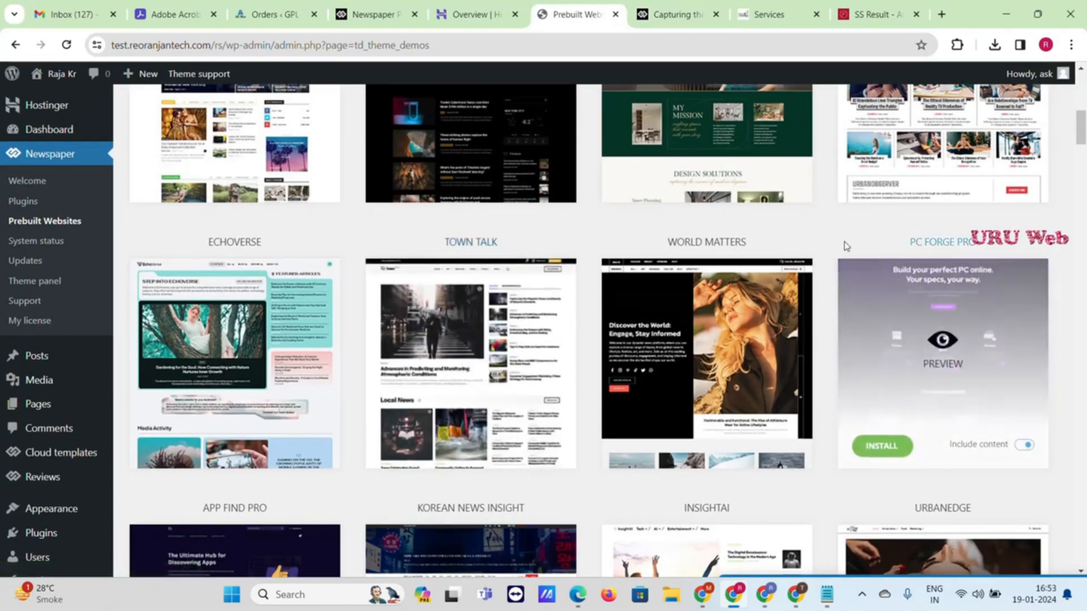
scroll(847, 233, "down", 4)
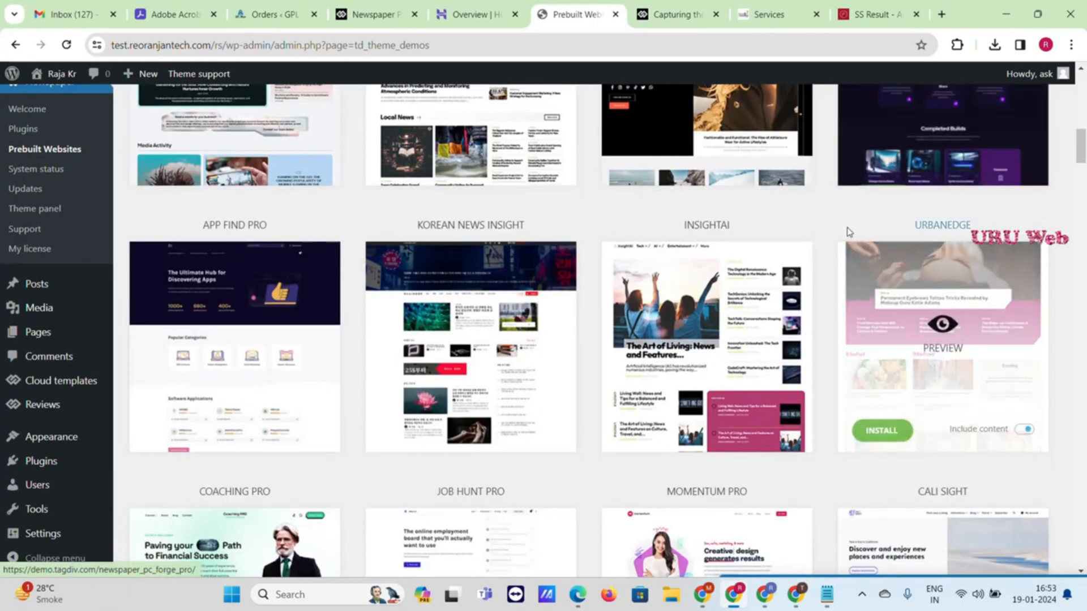
mouse_move(709, 327)
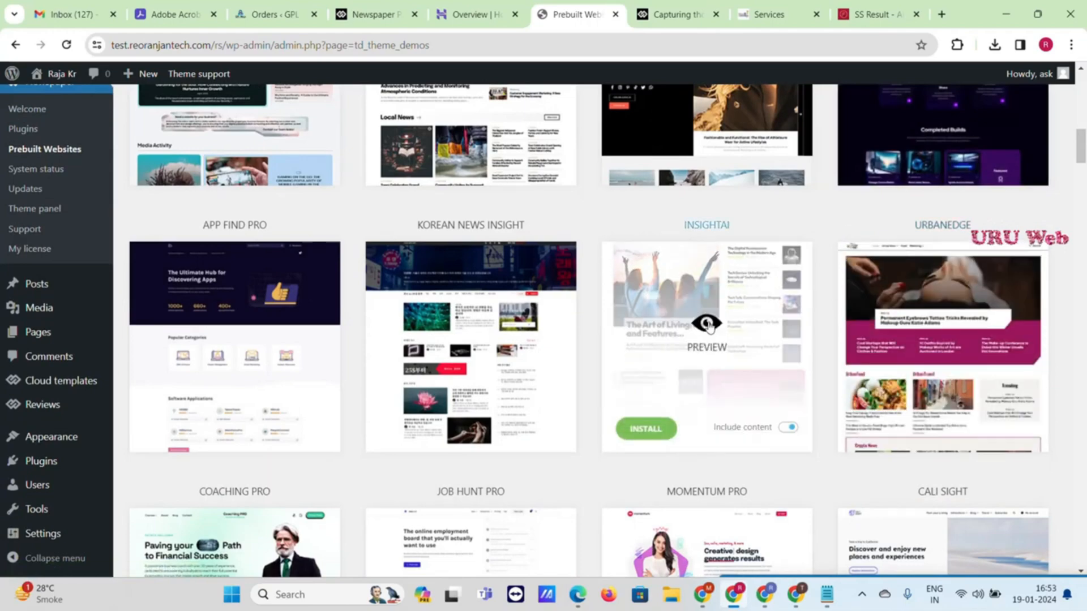
scroll(708, 328, "down", 4)
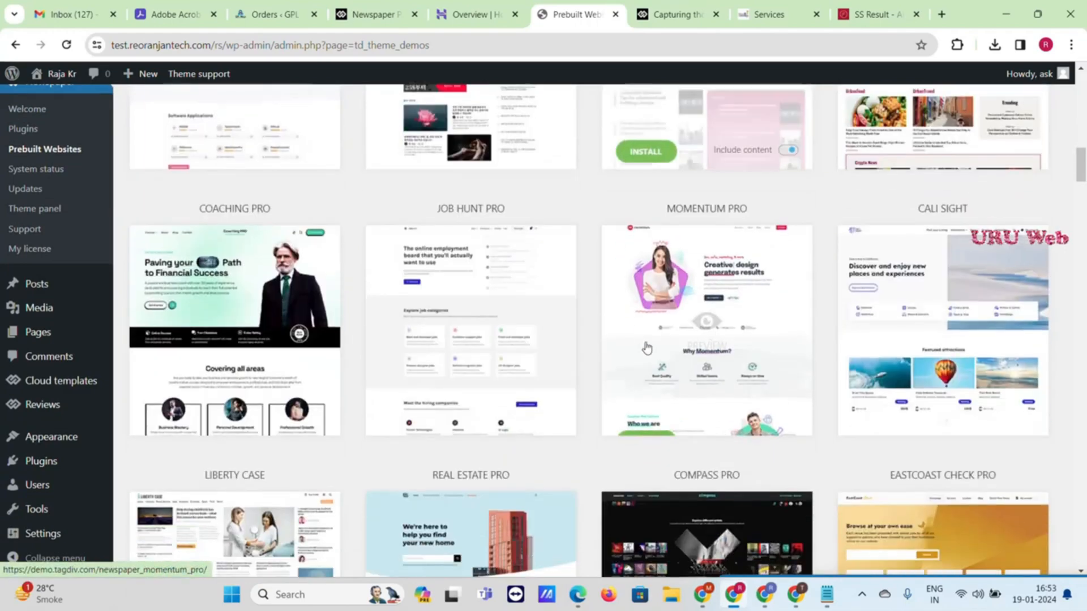
scroll(568, 364, "down", 14)
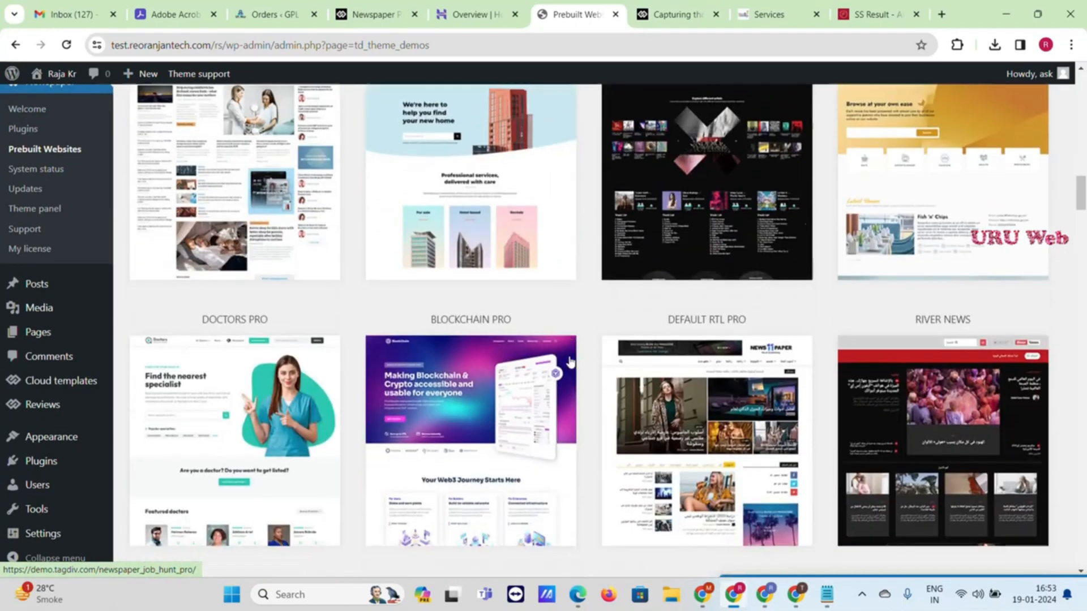
scroll(905, 374, "up", 3)
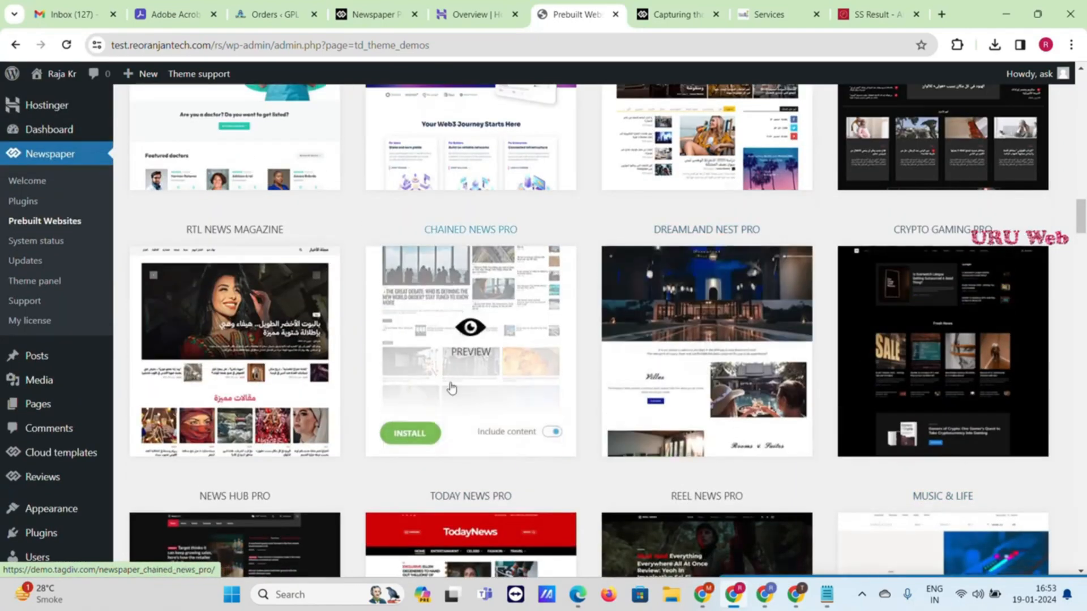
Install the Chained News Pro demo with Include content on, confirming with Yes
left_click(422, 441)
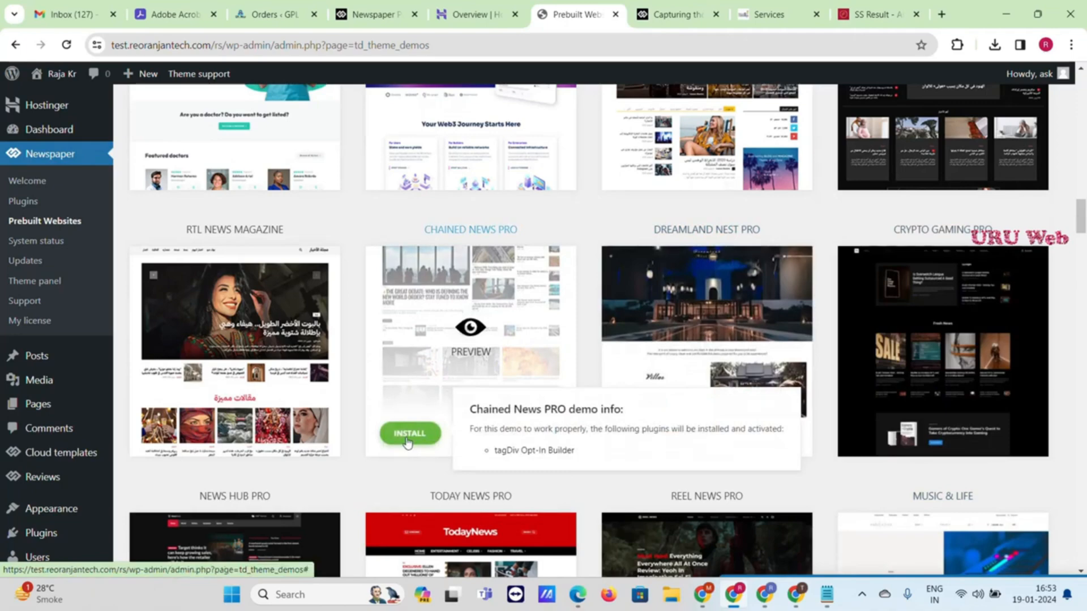
left_click(408, 442)
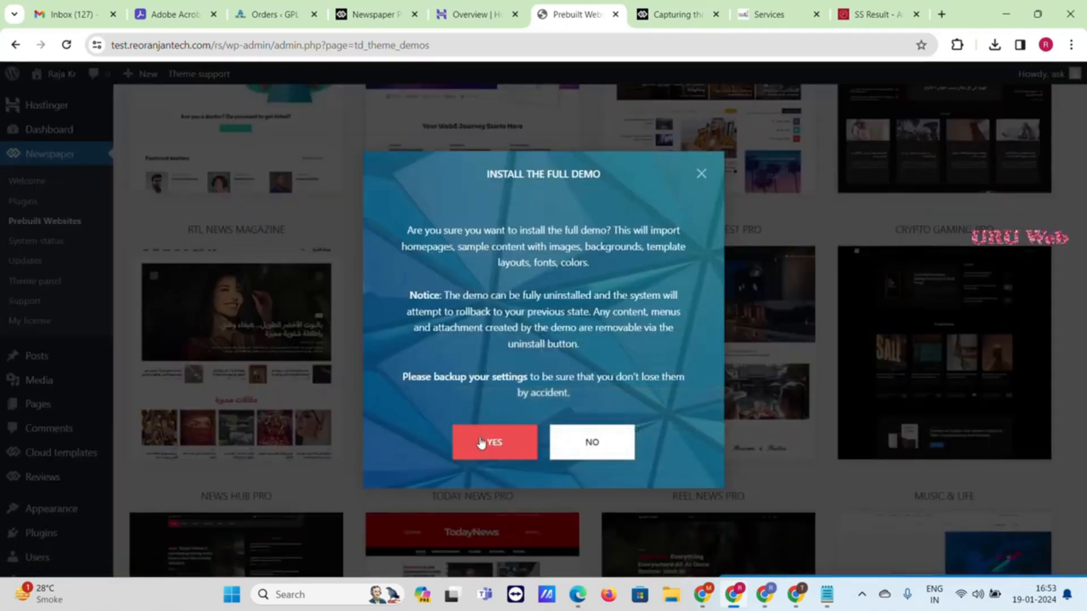
left_click(481, 442)
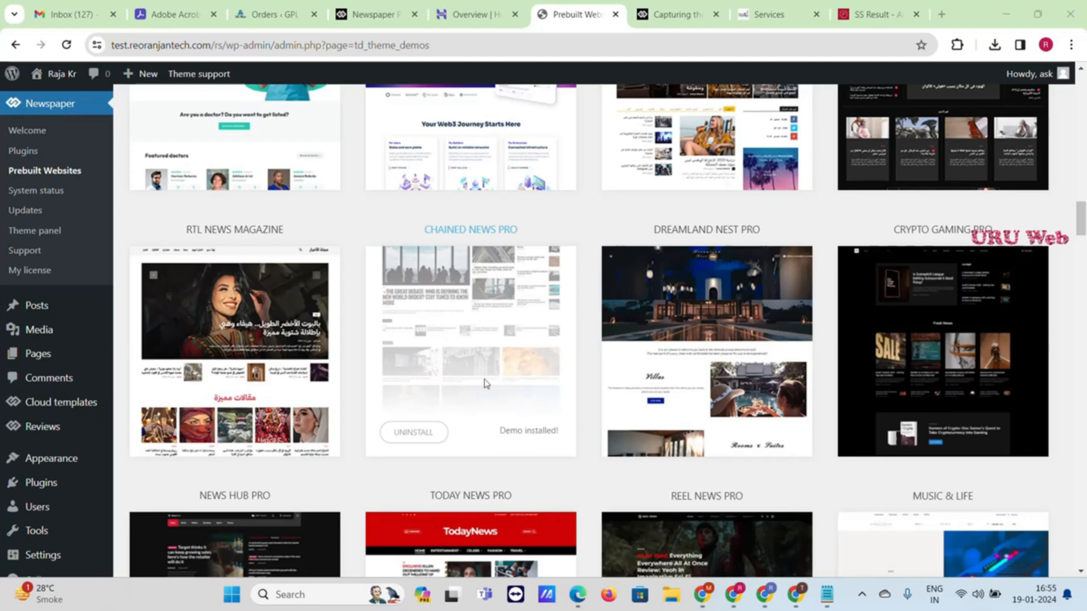
Open the live site from Visit Site in a new browser tab
mouse_move(57, 74)
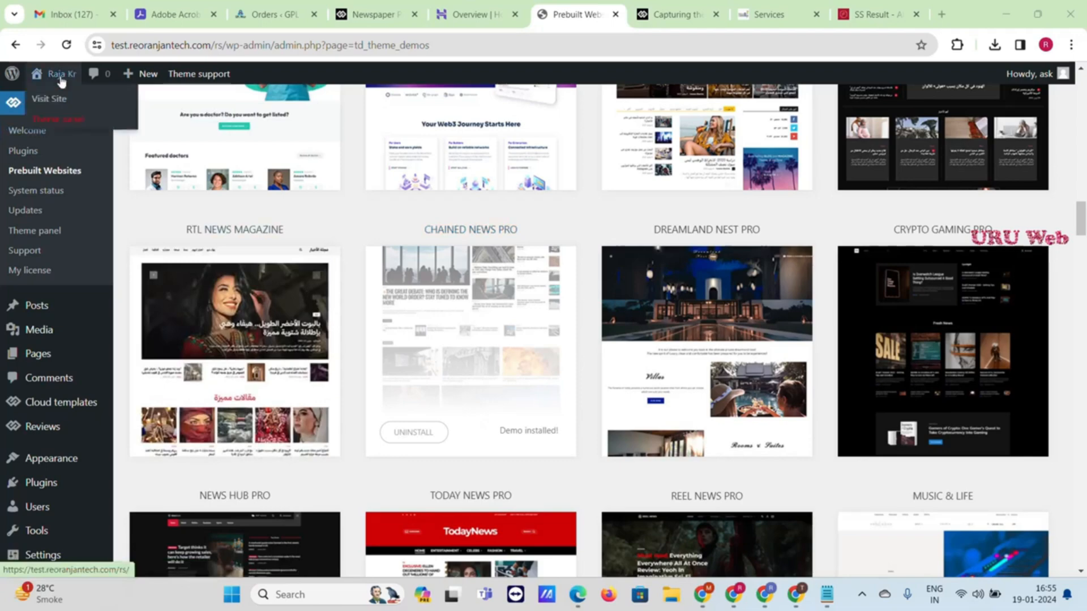
right_click(57, 99)
left_click(85, 110)
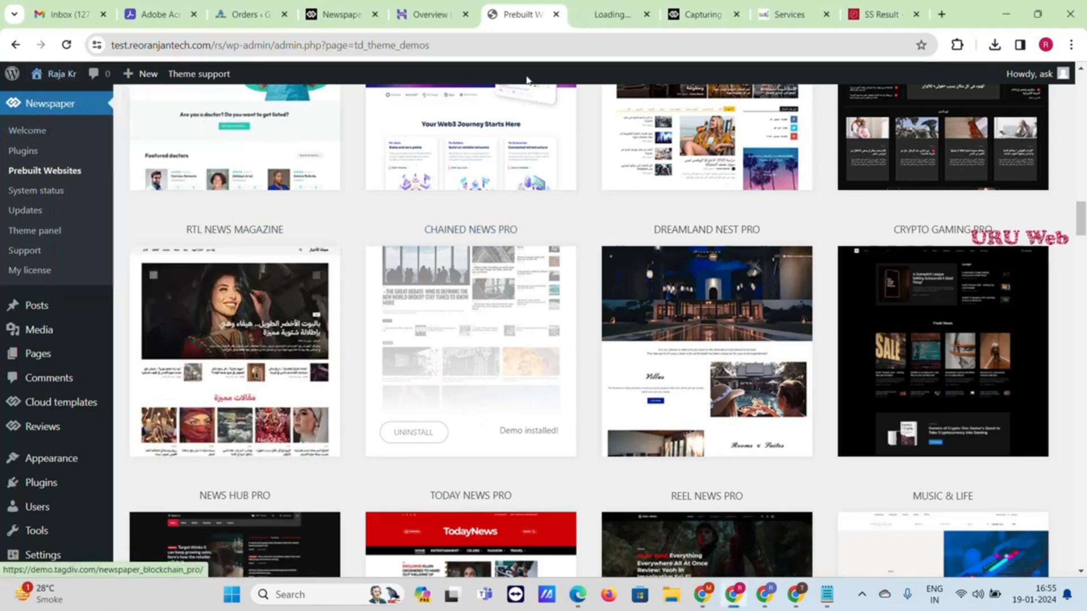
left_click(591, 17)
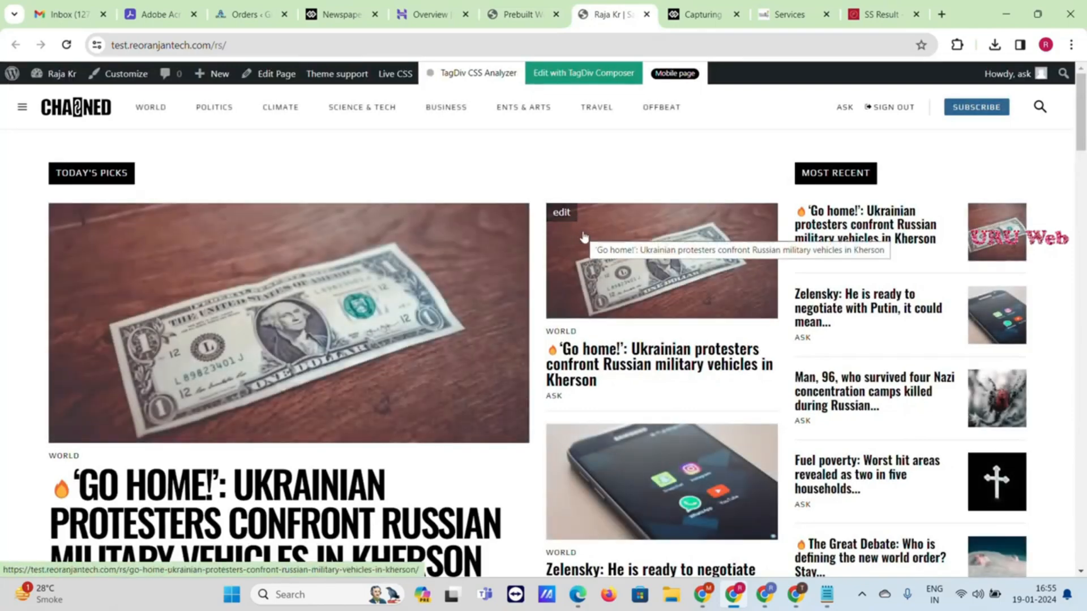
Review the new Chained News homepage, then open it in tagDiv Composer
scroll(584, 237, "down", 20)
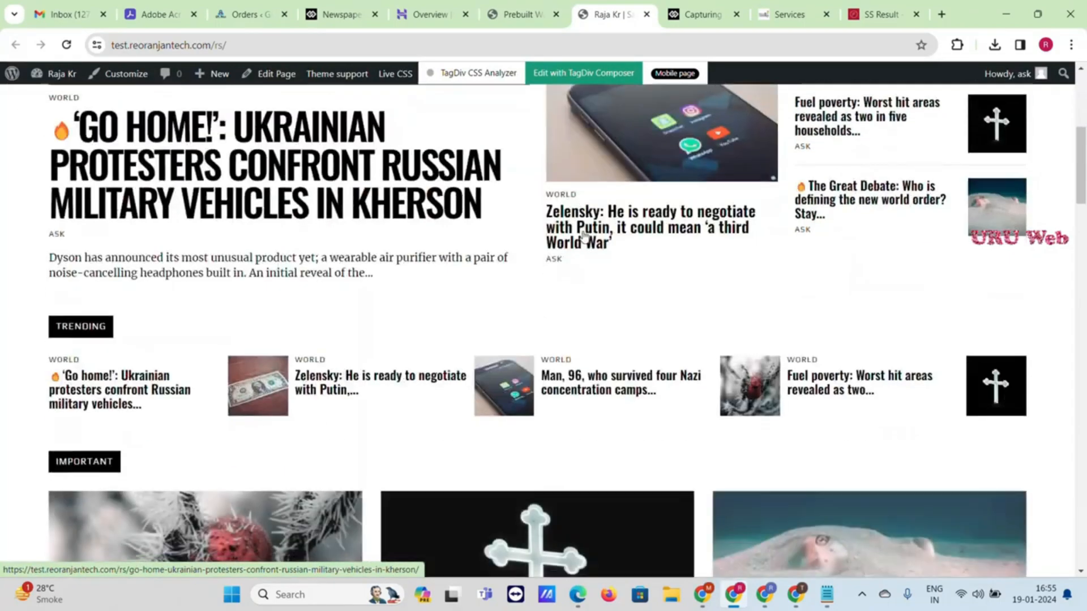
scroll(584, 236, "down", 20)
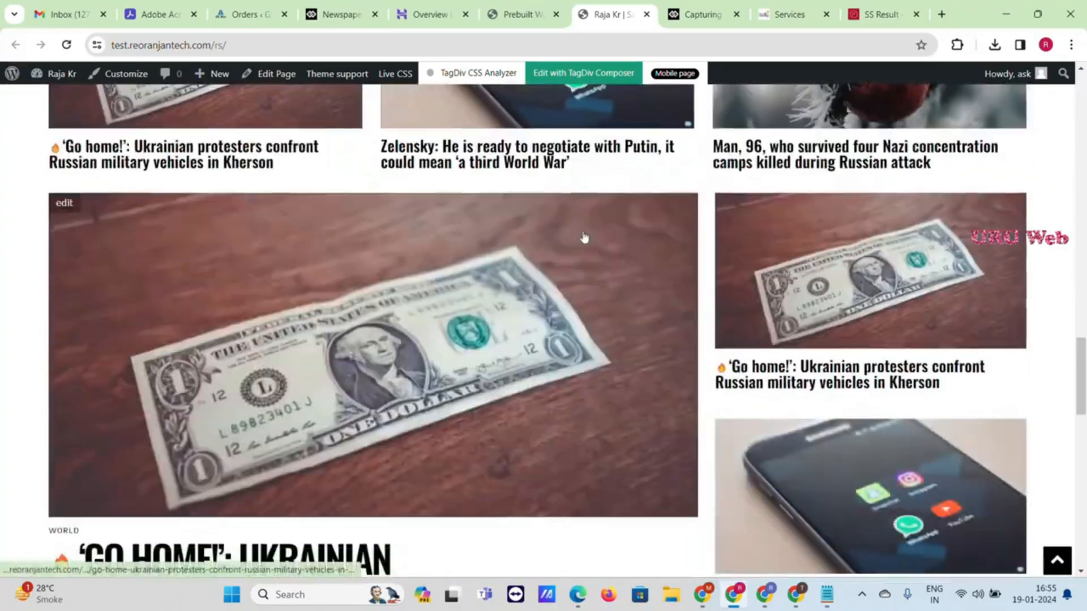
scroll(590, 237, "up", 20)
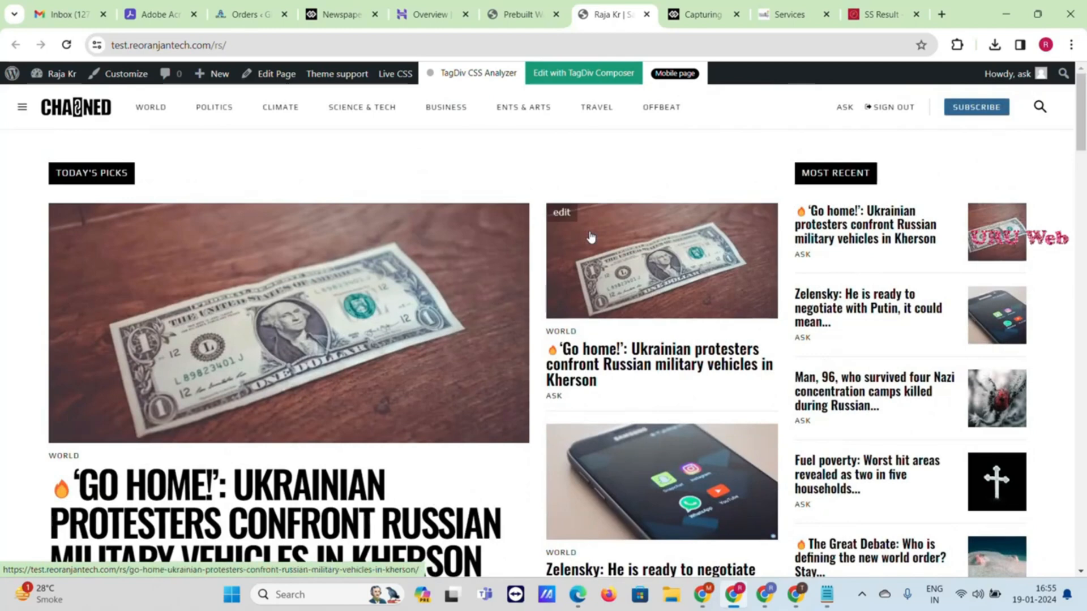
left_click(589, 80)
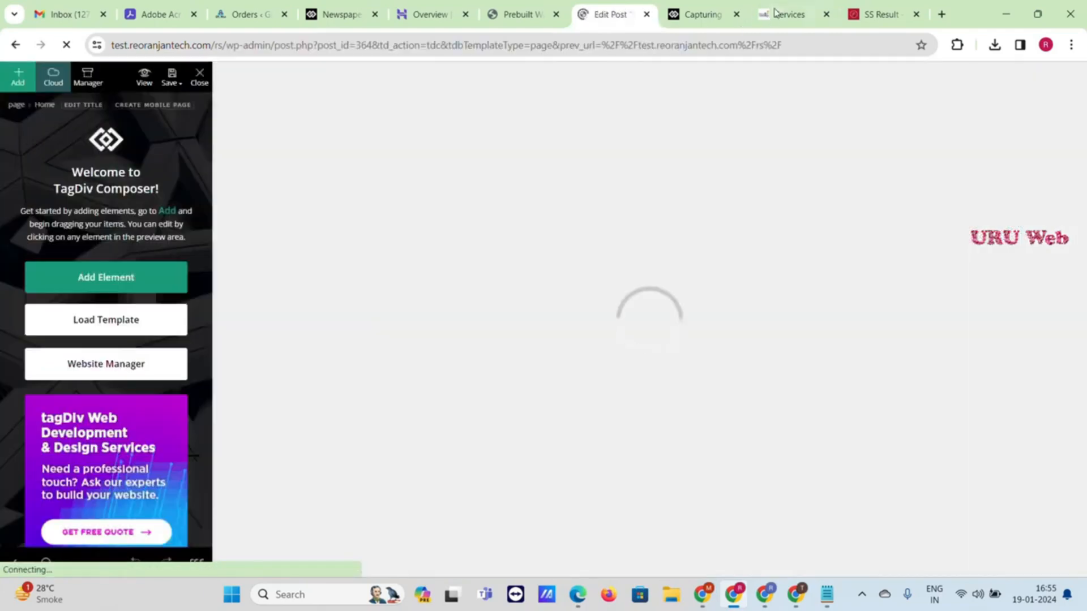
left_click(787, 15)
Browse ThemeRaja's Rs.1349, Rs.6999 and Rs.999 packages, then return to the Edit Post tab
scroll(810, 178, "up", 5)
scroll(810, 179, "up", 15)
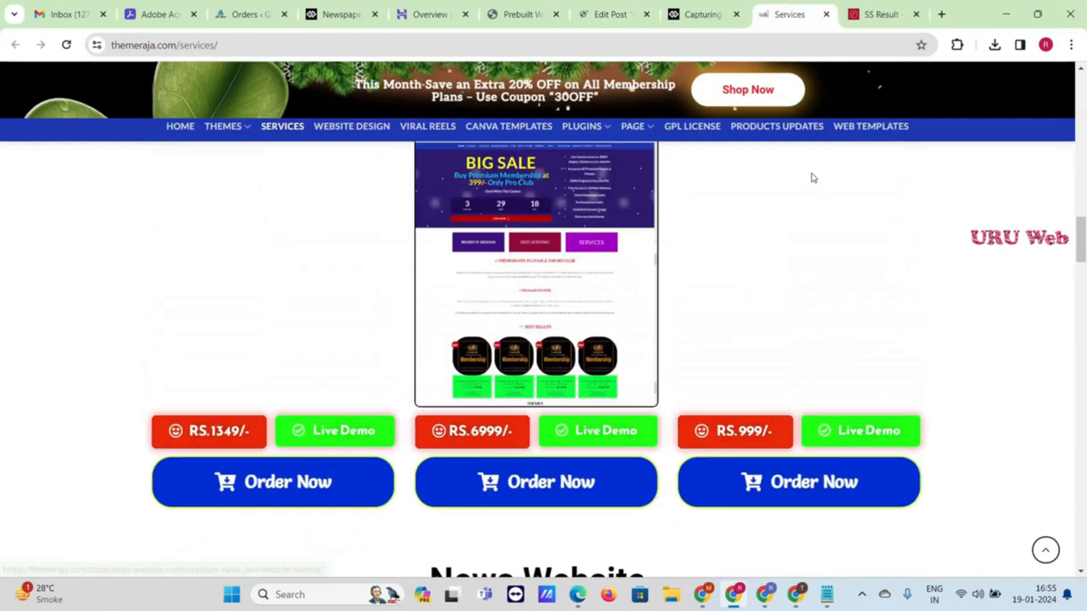
scroll(815, 177, "up", 10)
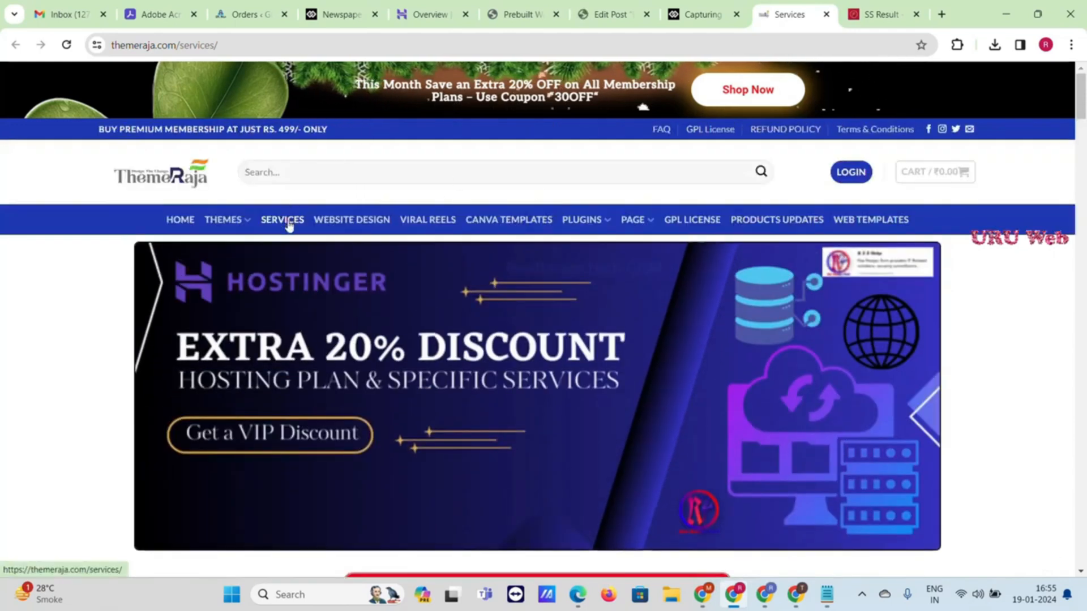
scroll(290, 231, "down", 10)
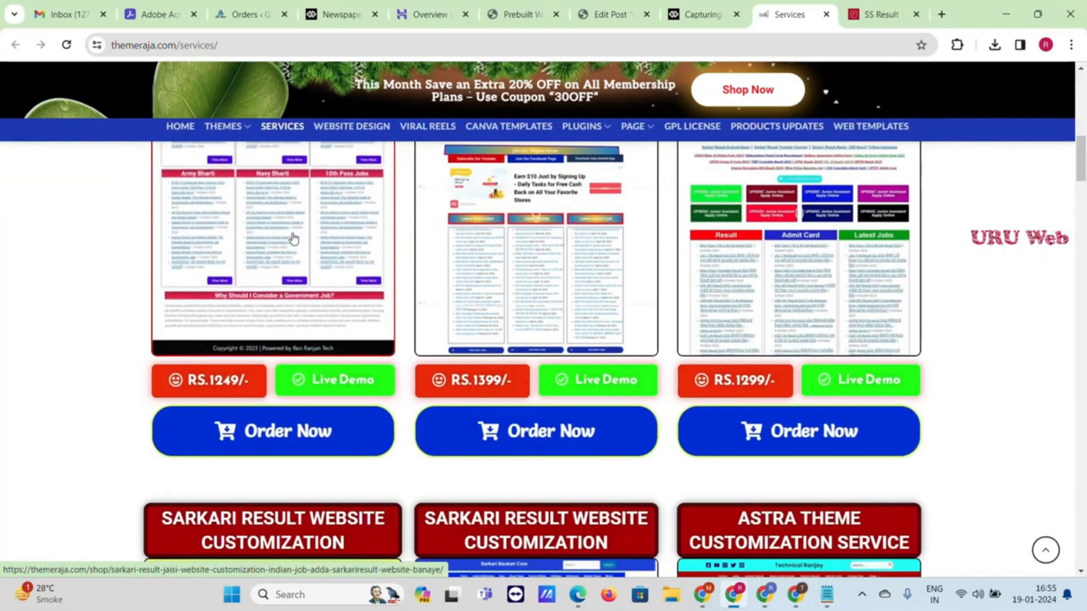
scroll(439, 262, "down", 5)
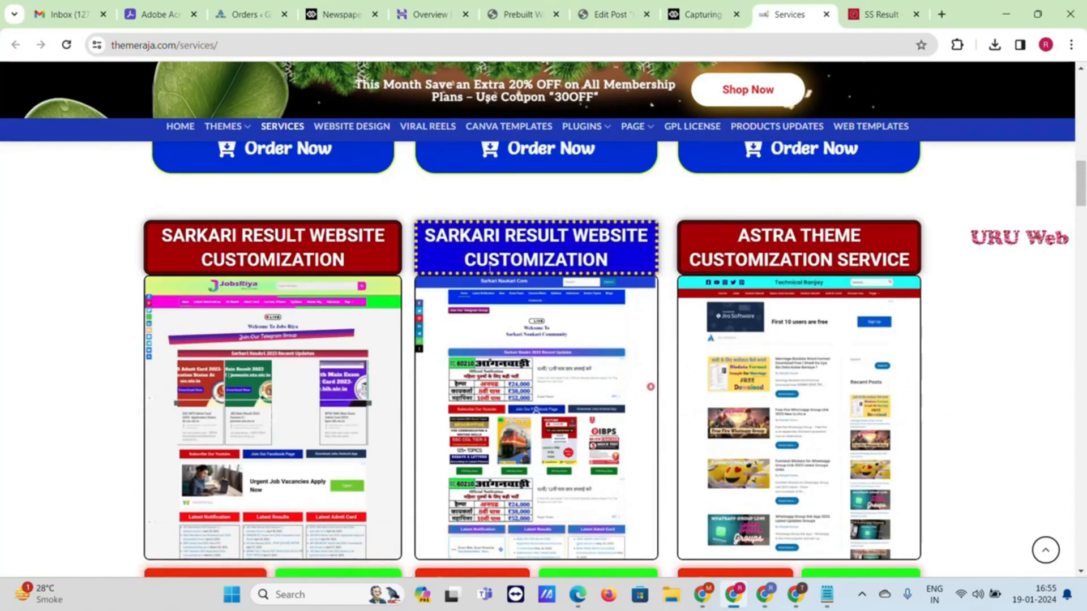
scroll(489, 266, "down", 2)
scroll(490, 266, "down", 1)
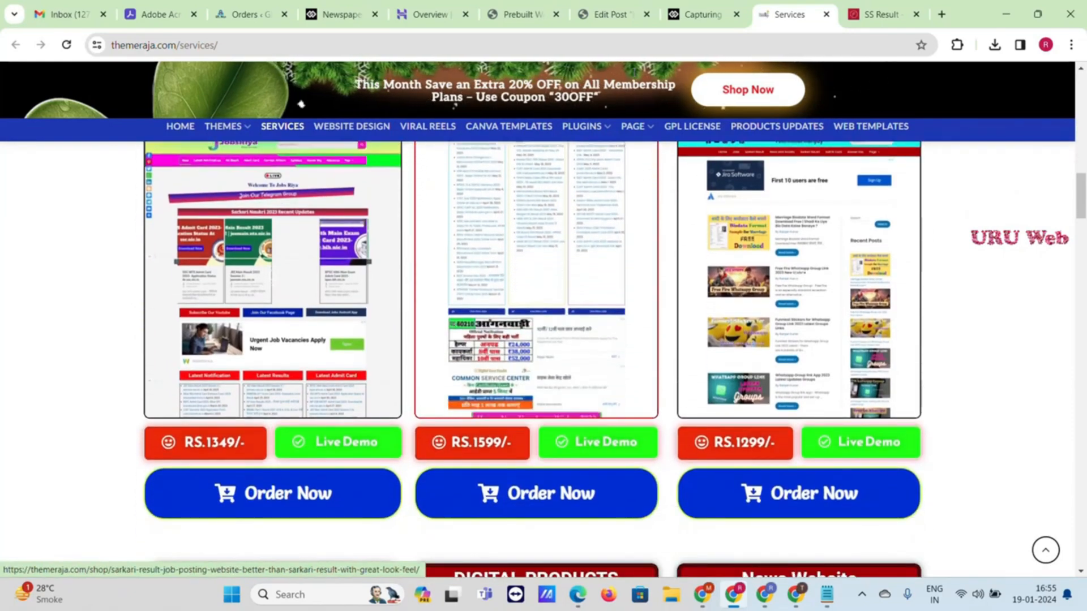
left_click(617, 11)
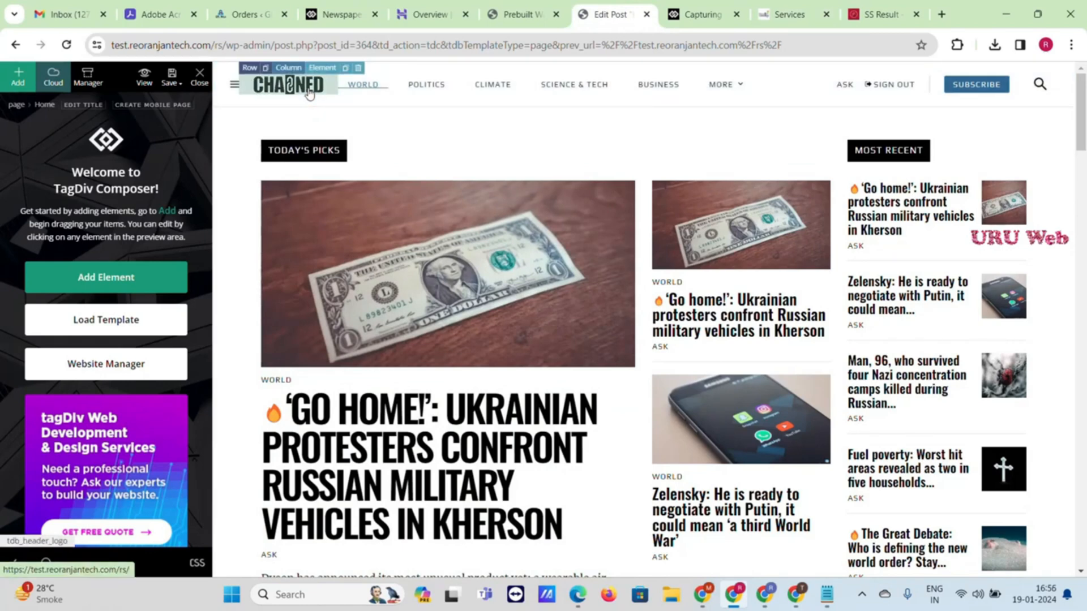
left_click(309, 94)
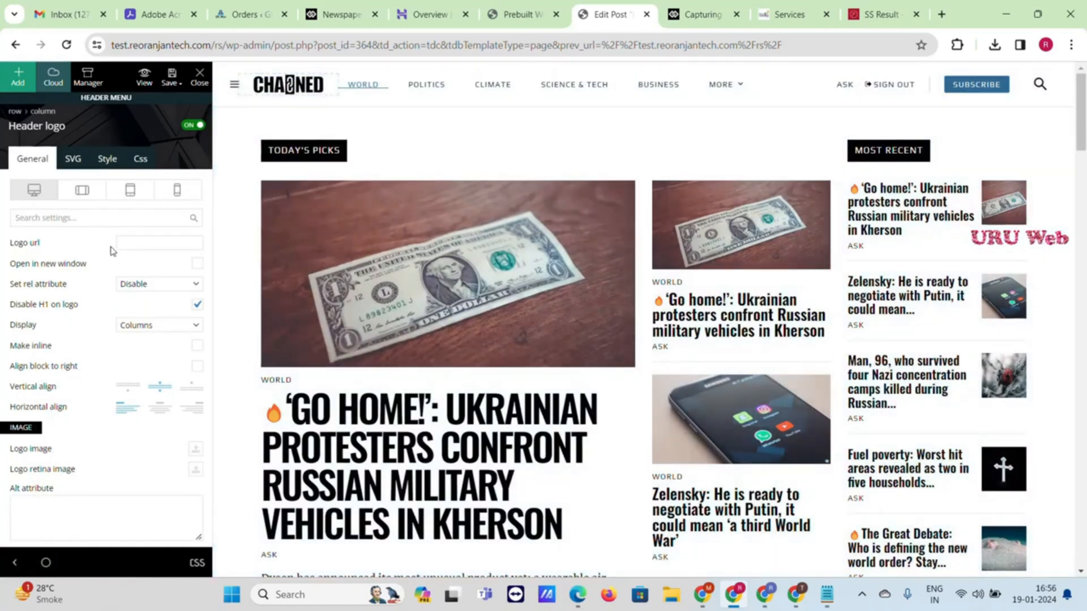
scroll(111, 251, "down", 5)
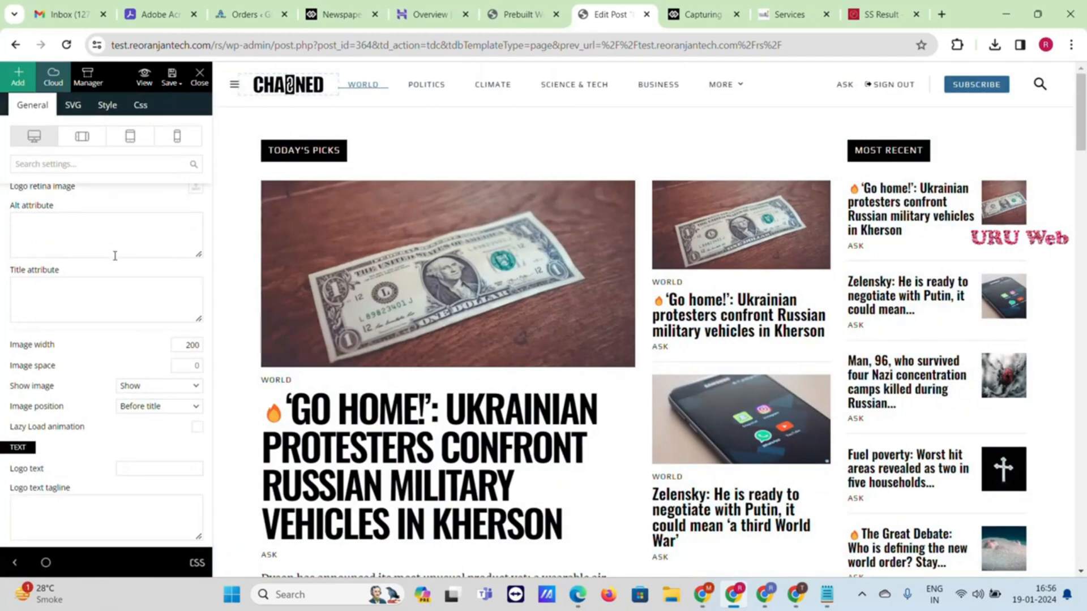
scroll(115, 255, "down", 3)
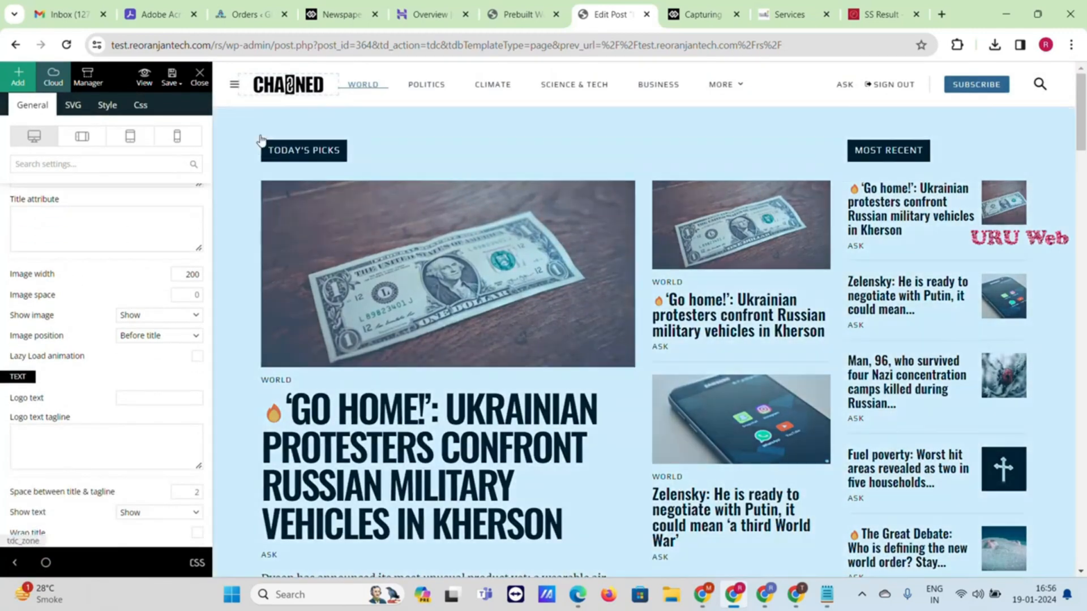
scroll(153, 334, "up", 4)
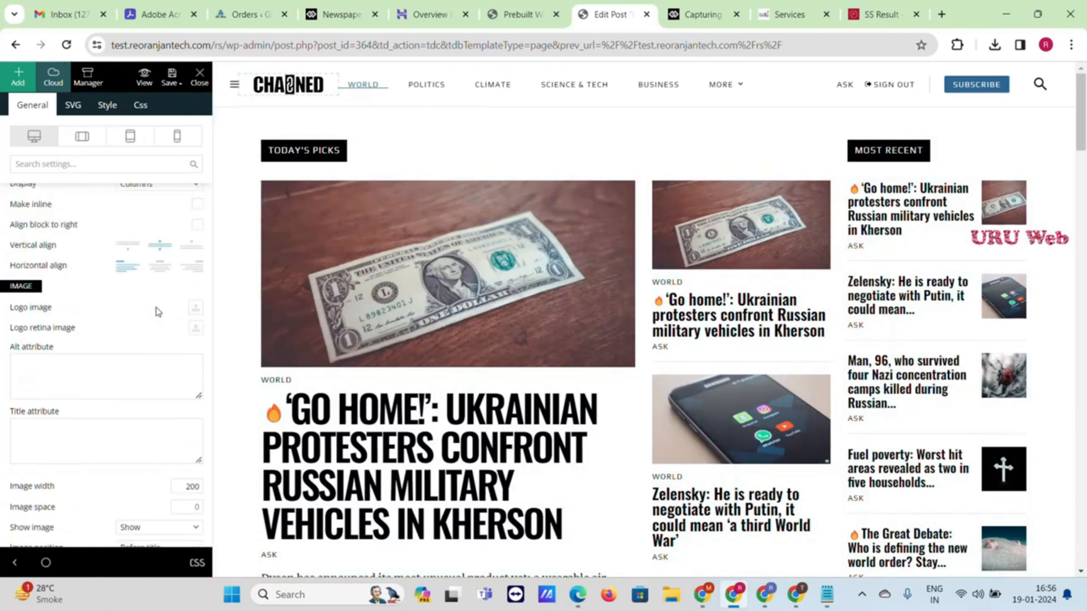
scroll(151, 287, "up", 3)
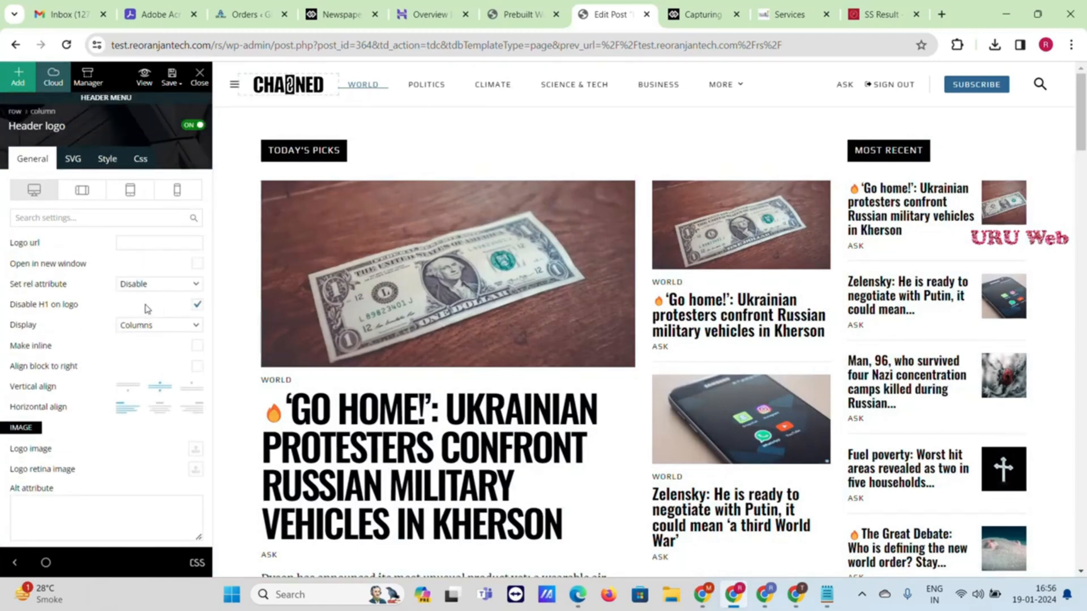
scroll(145, 309, "down", 8)
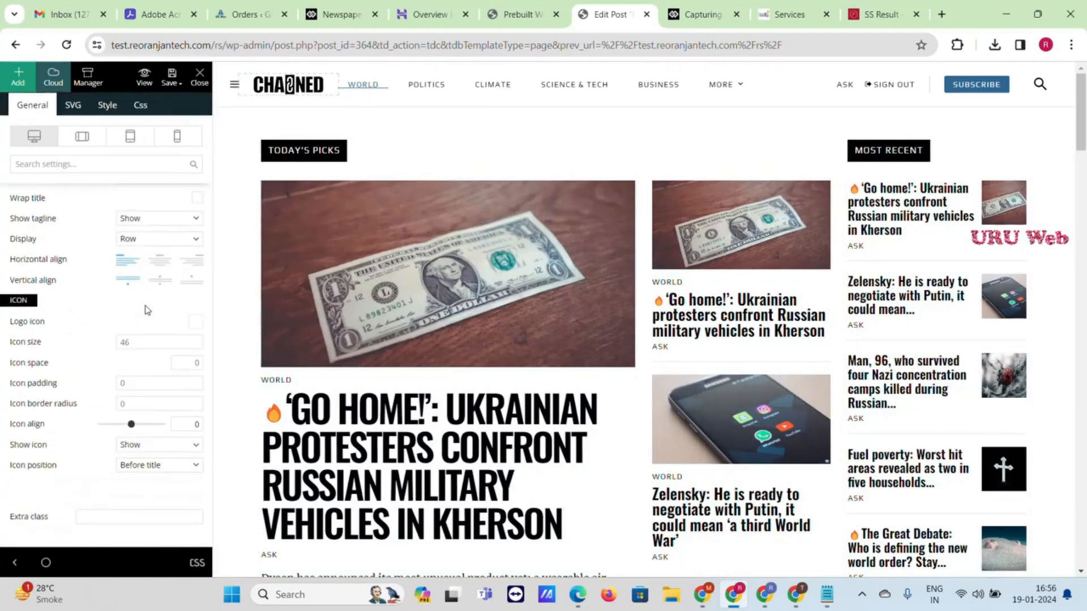
scroll(146, 309, "up", 4)
scroll(134, 313, "down", 3)
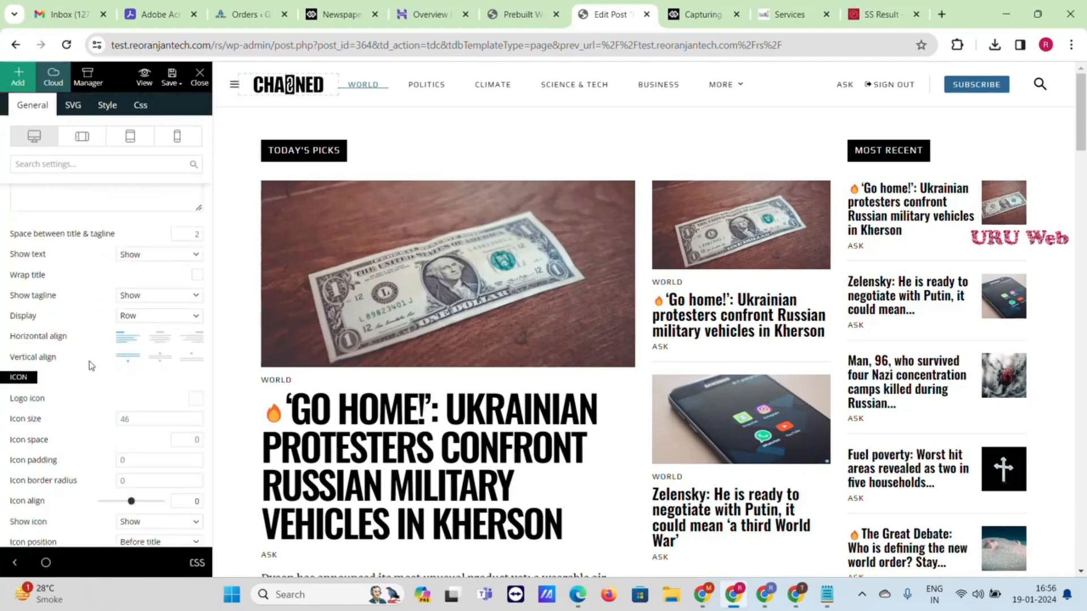
scroll(91, 366, "down", 1)
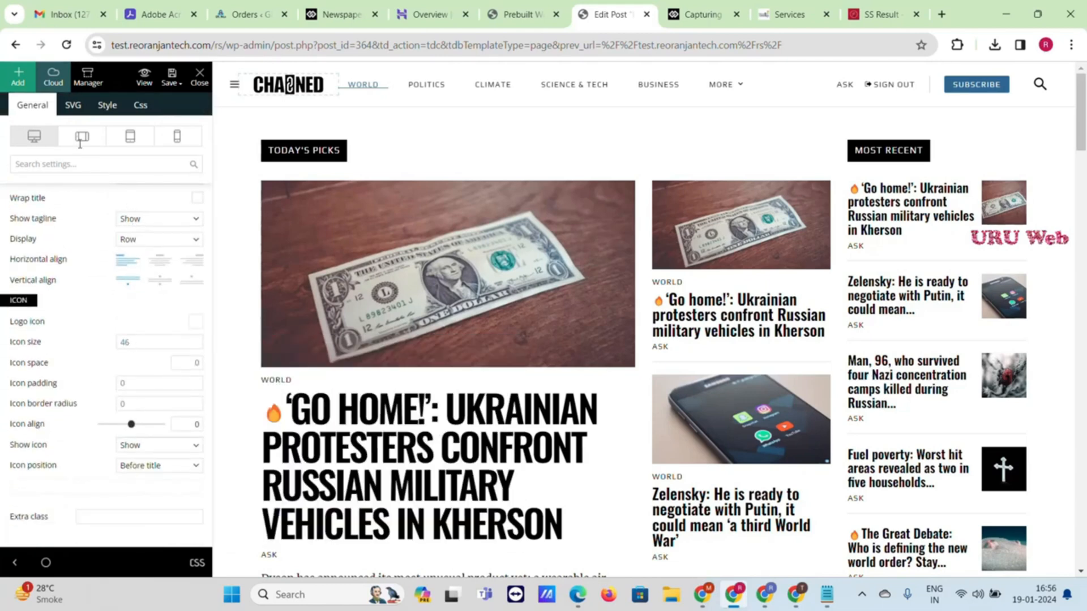
left_click(79, 118)
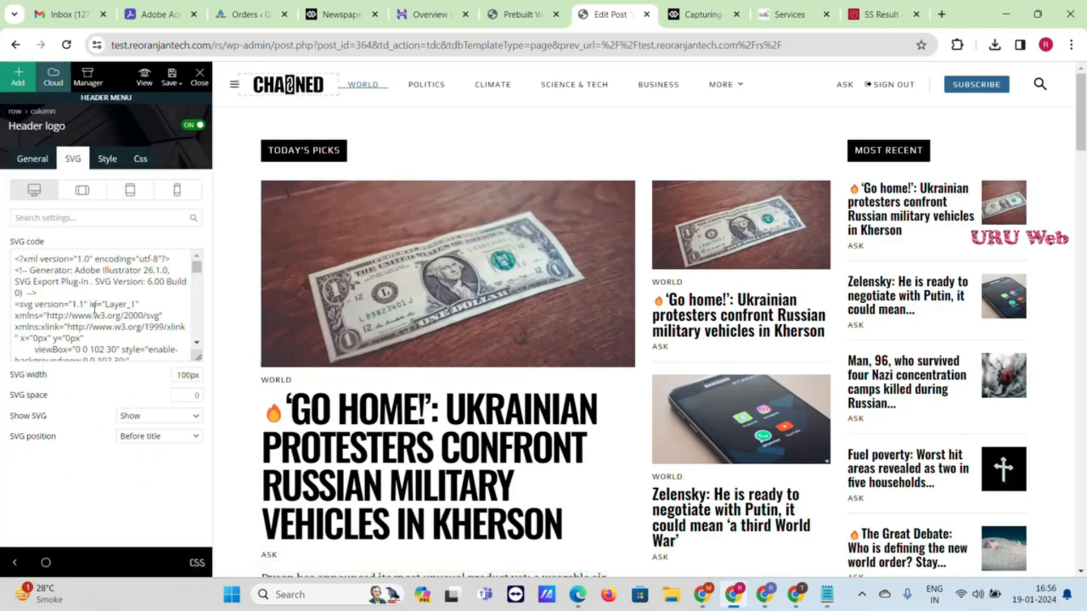
scroll(95, 309, "down", 10)
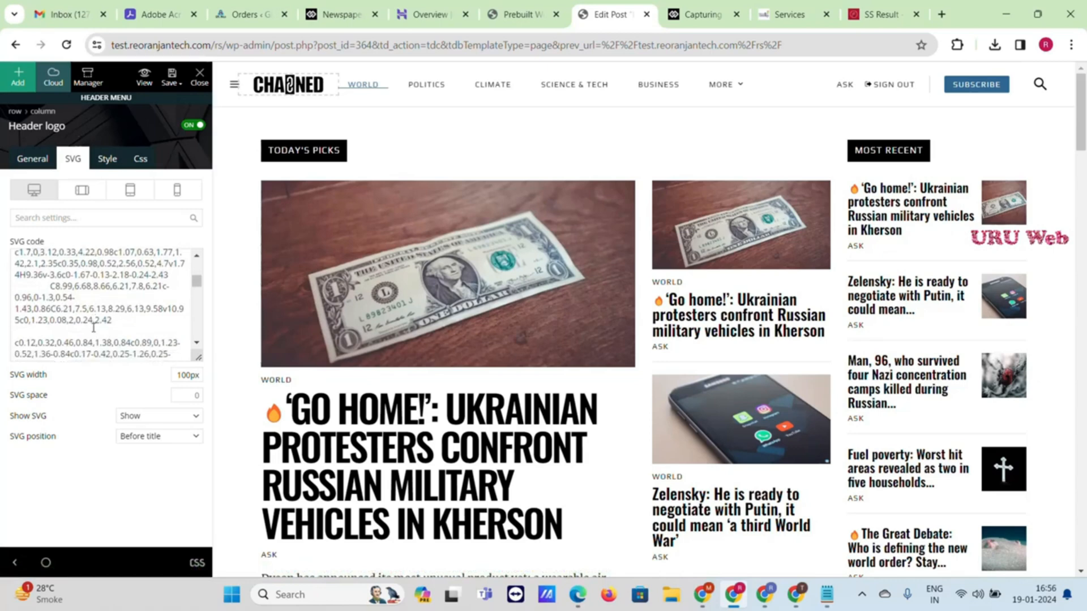
scroll(93, 327, "down", 10)
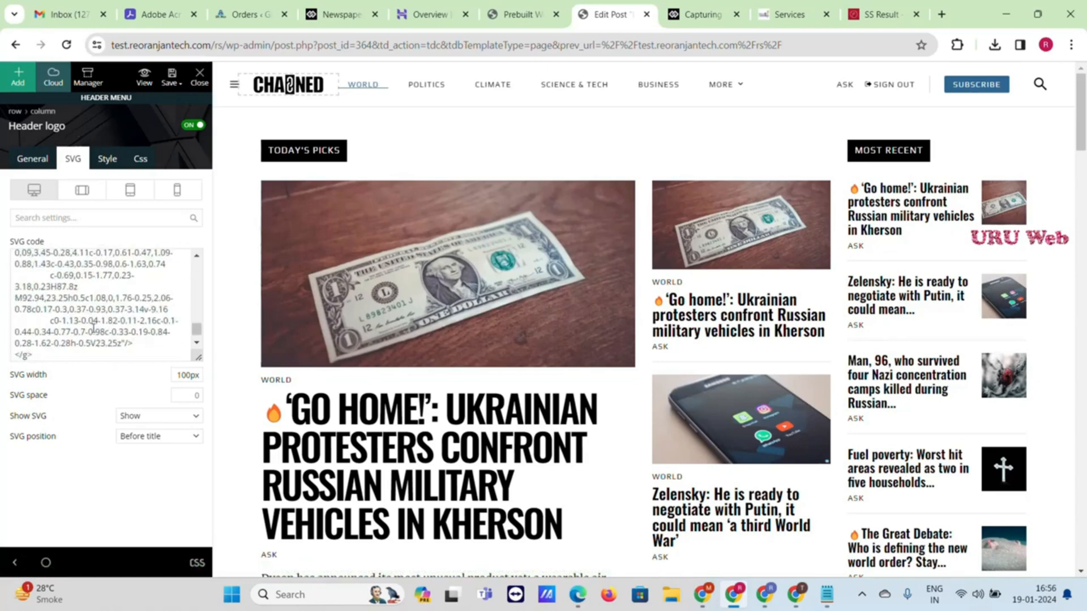
scroll(93, 328, "up", 8)
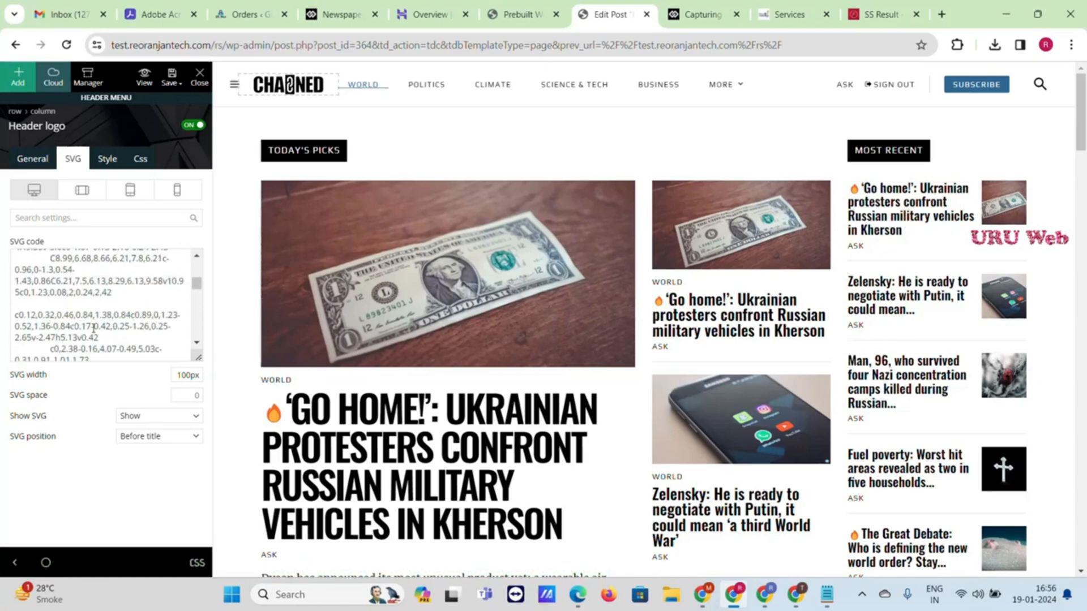
scroll(93, 329, "up", 10)
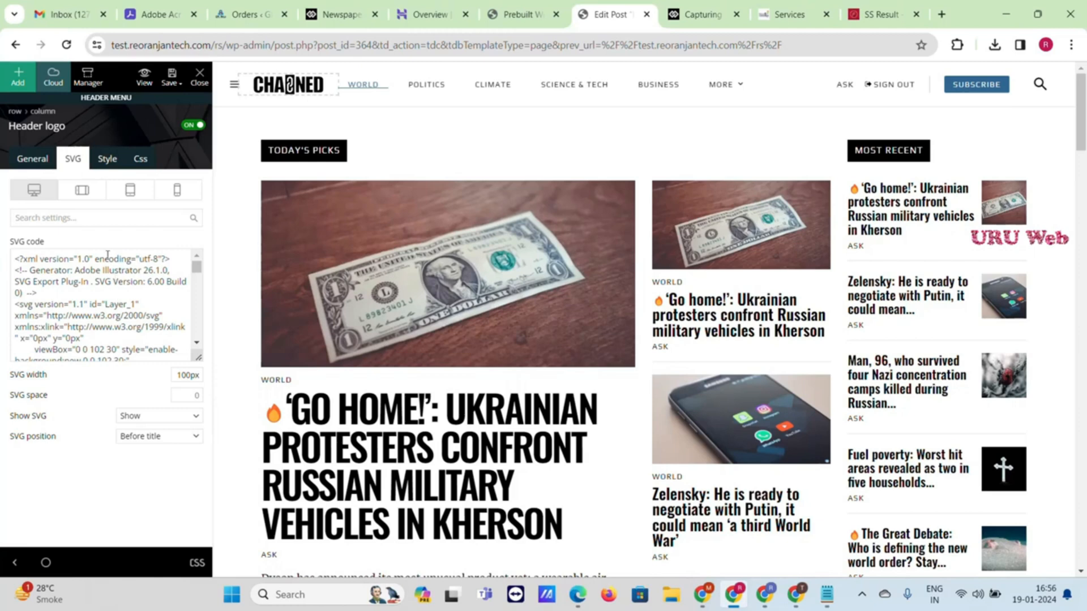
left_click(35, 162)
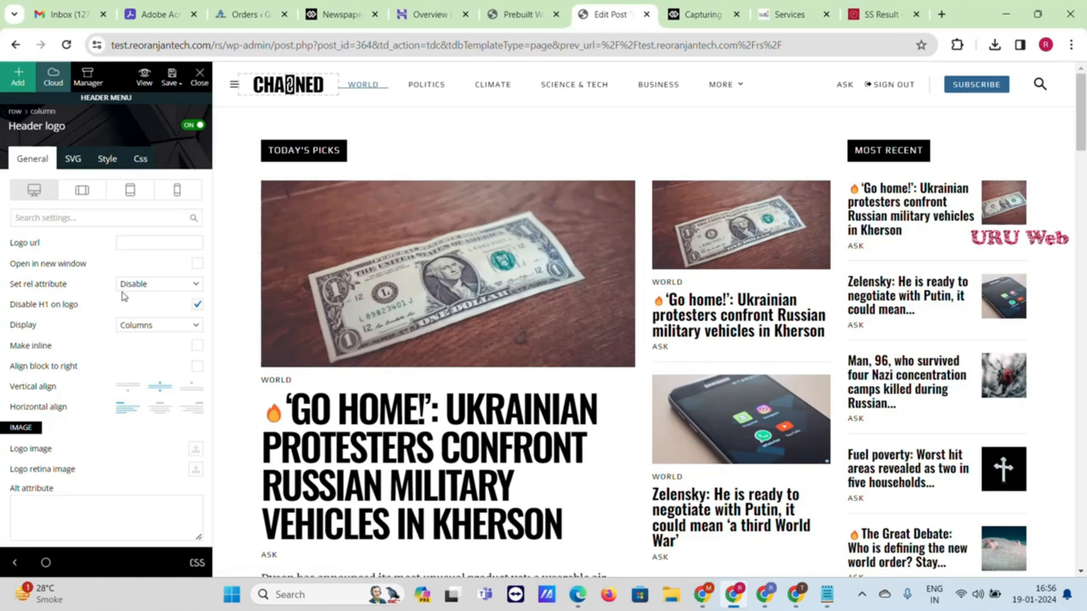
scroll(145, 372, "down", 1)
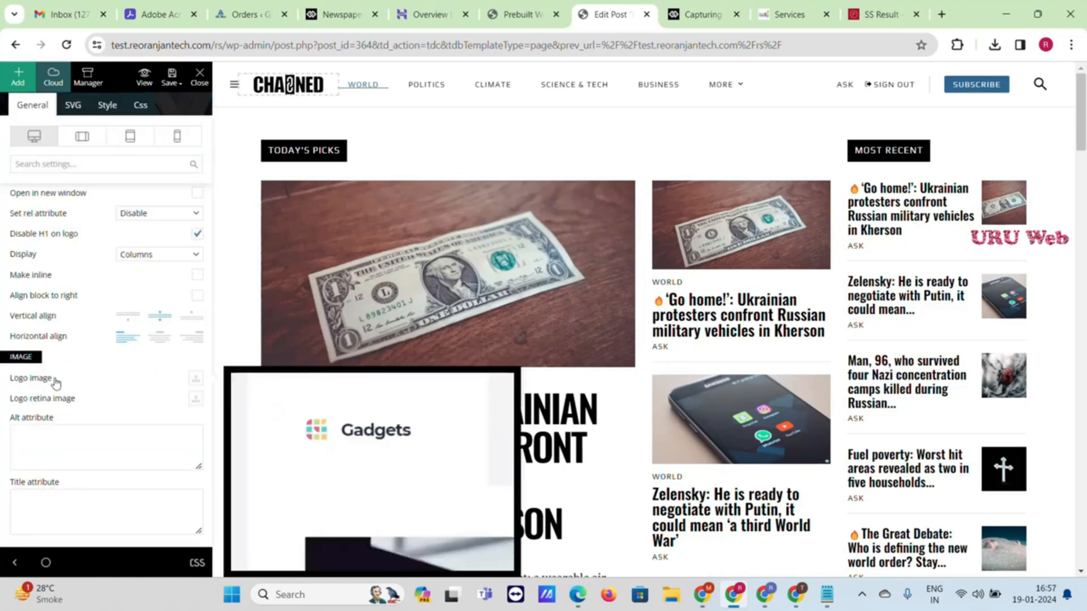
Upload Untitled-2 (1).png and insert it as the header's logo image
left_click(197, 381)
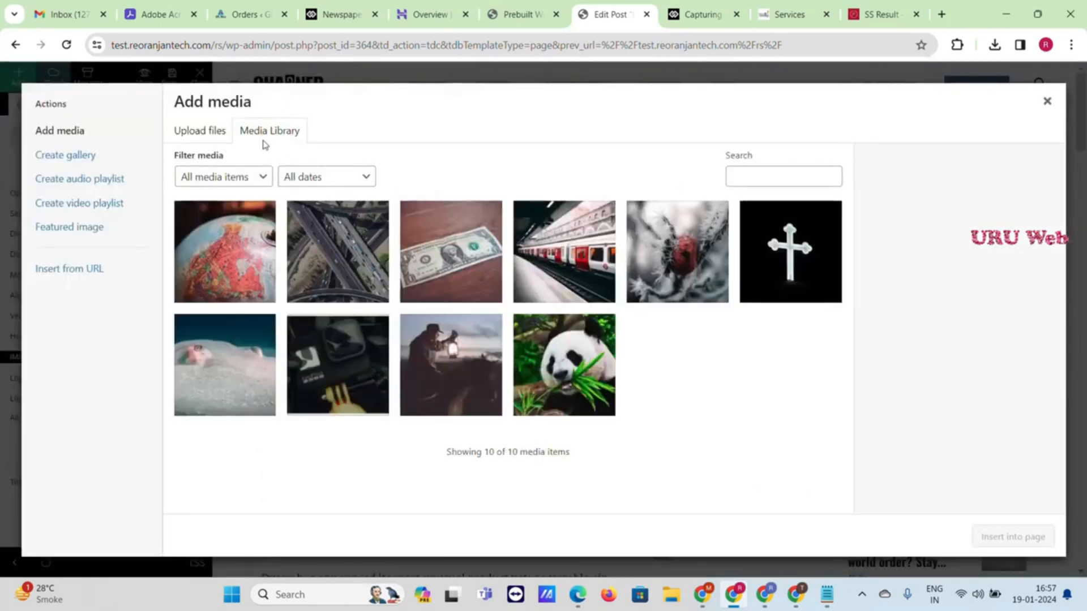
left_click(200, 131)
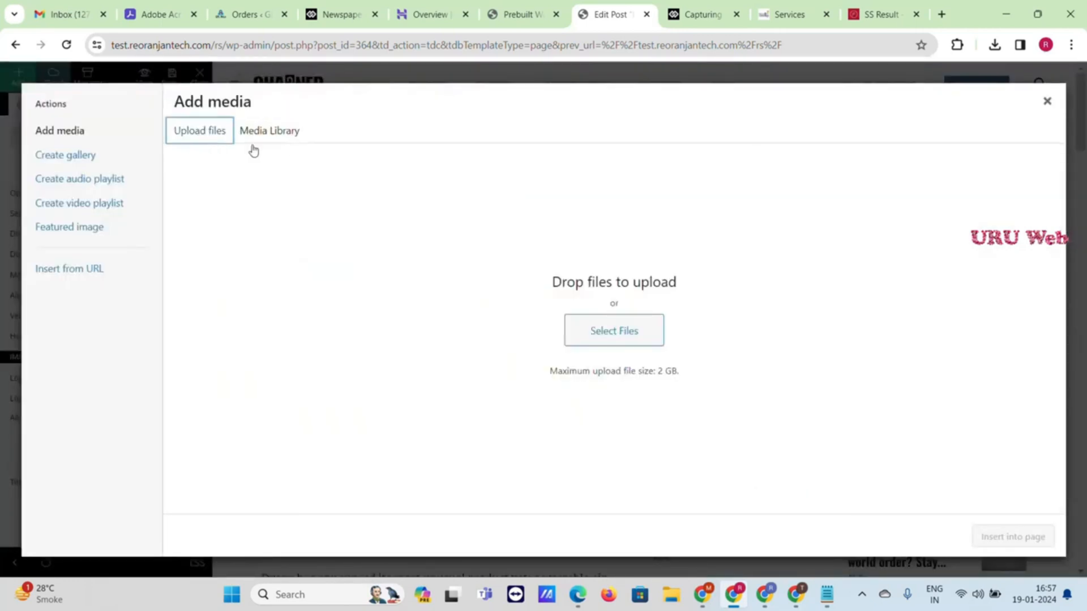
left_click(618, 332)
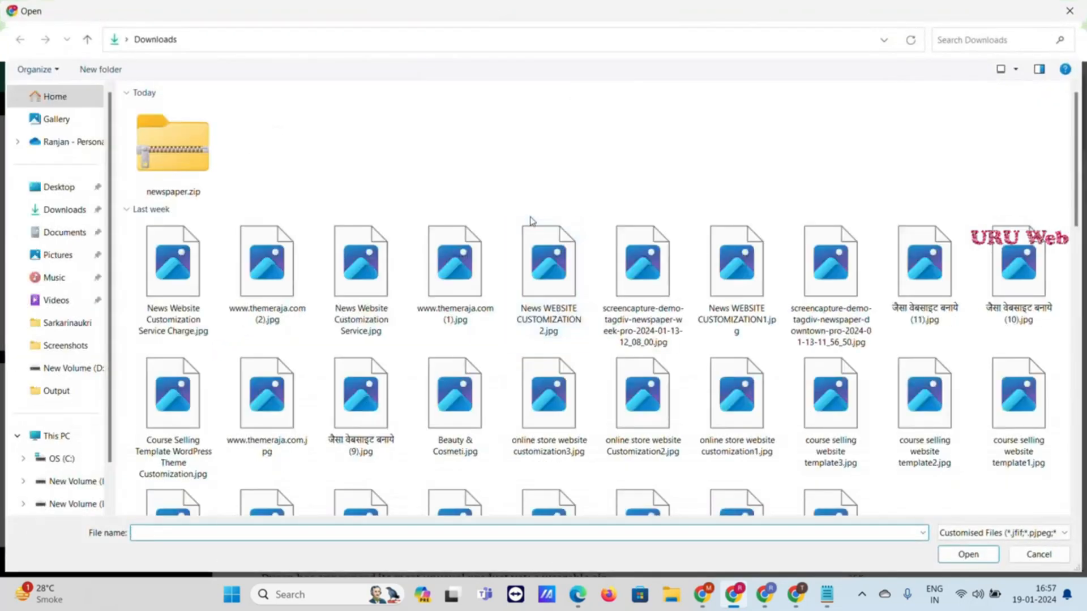
scroll(830, 378, "down", 10)
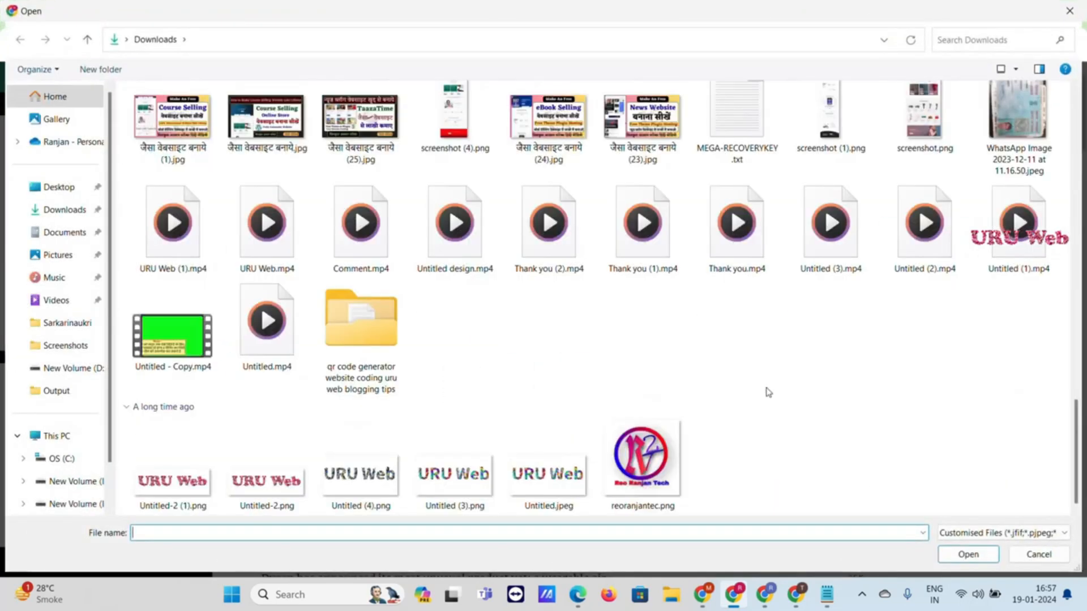
left_click(189, 490)
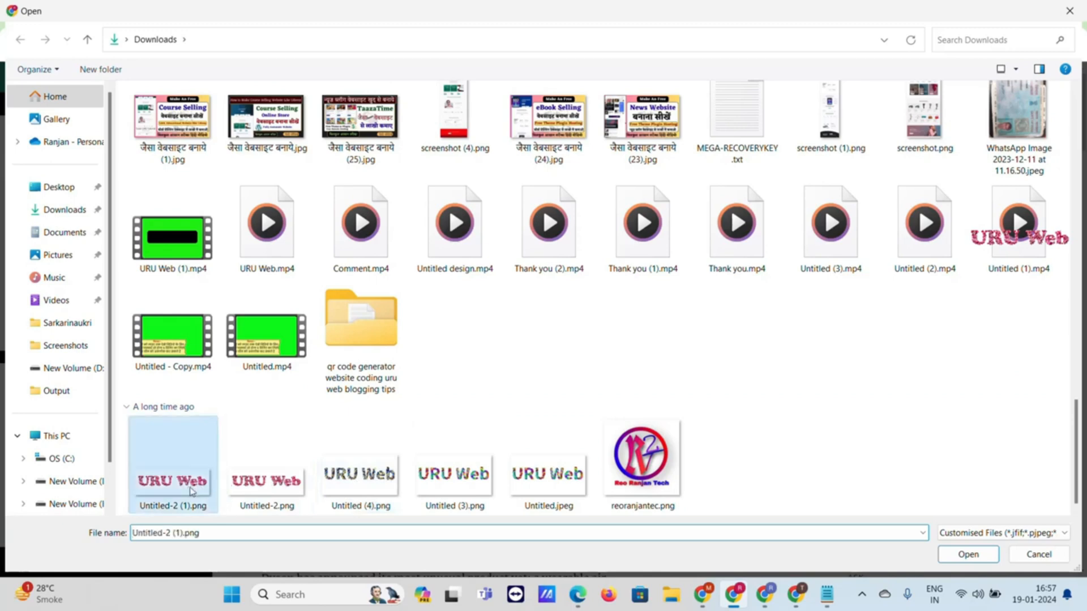
double_click(189, 491)
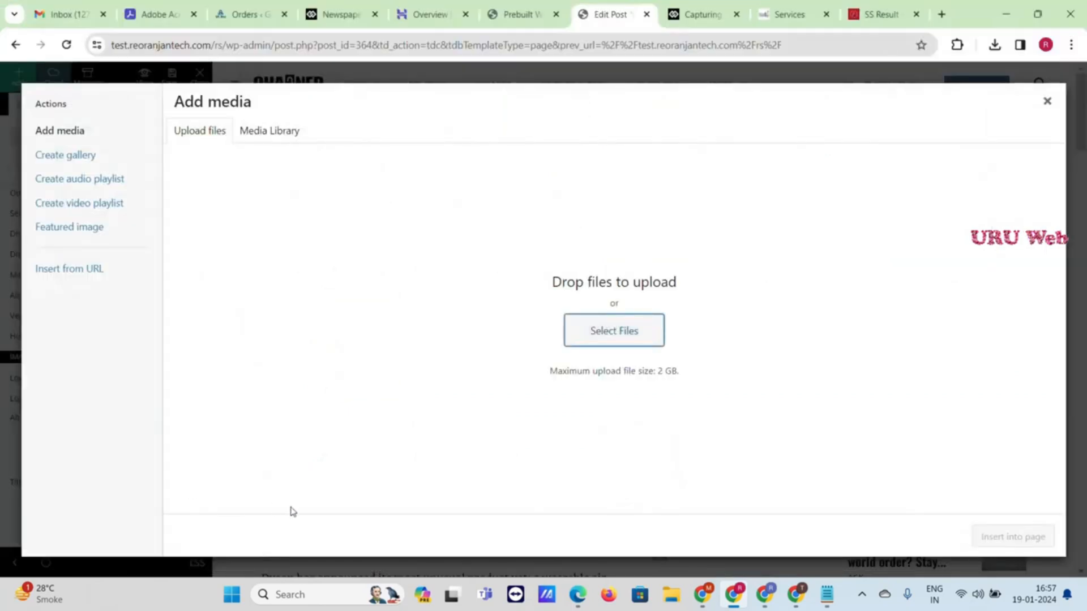
left_click(1003, 537)
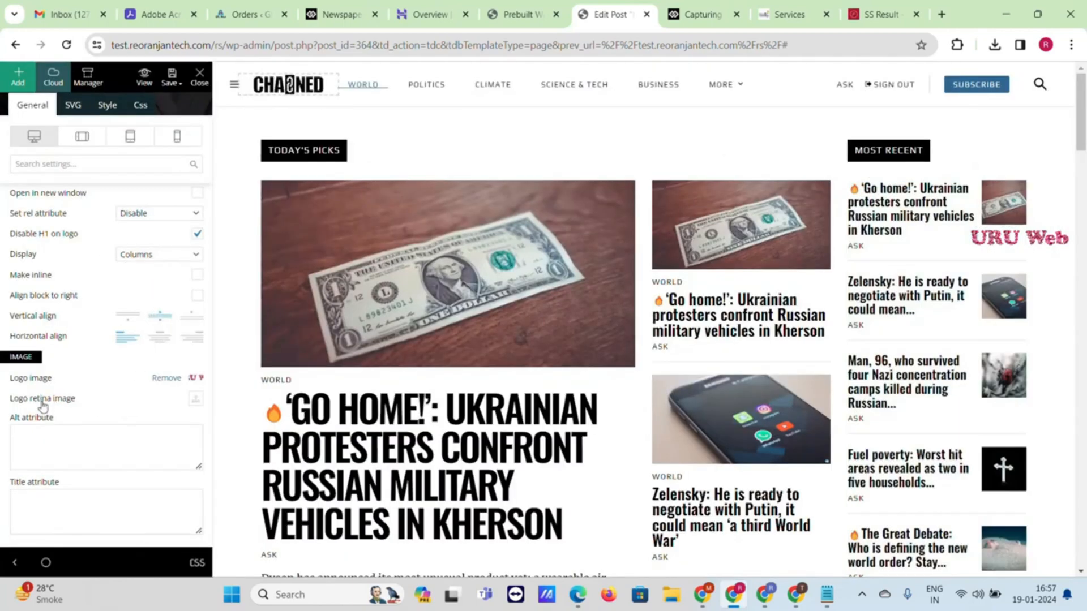
Set the same URU Web image from the Media Library as the retina logo
left_click(192, 402)
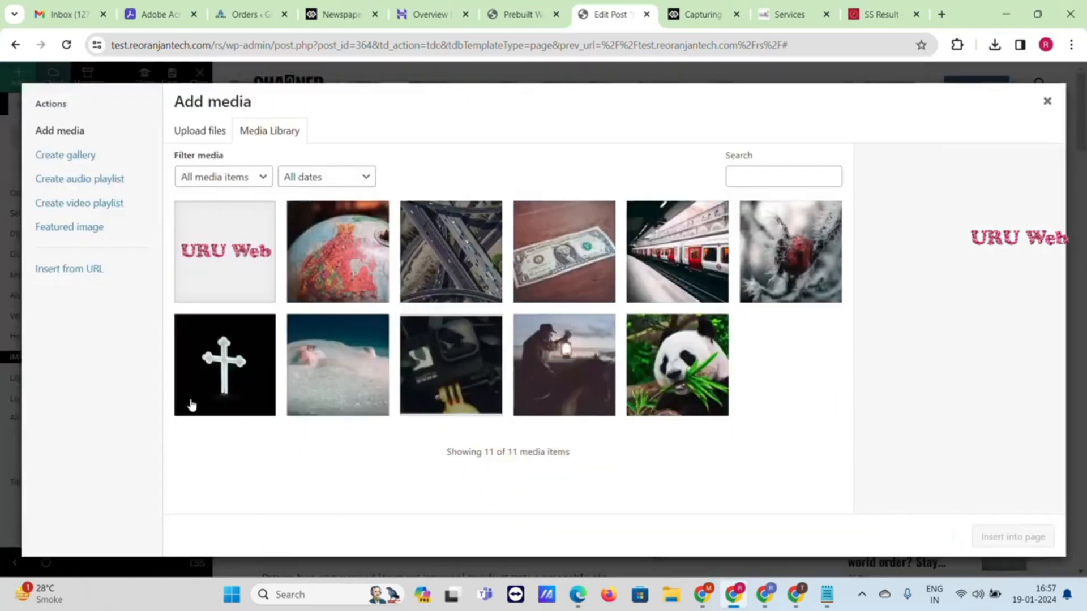
left_click(192, 268)
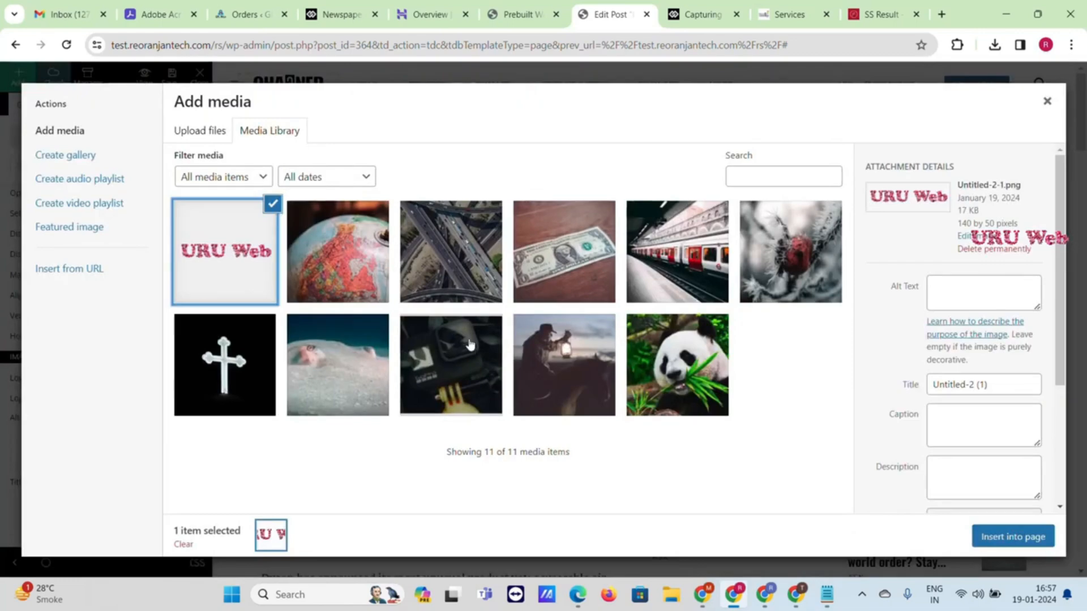
left_click(1016, 546)
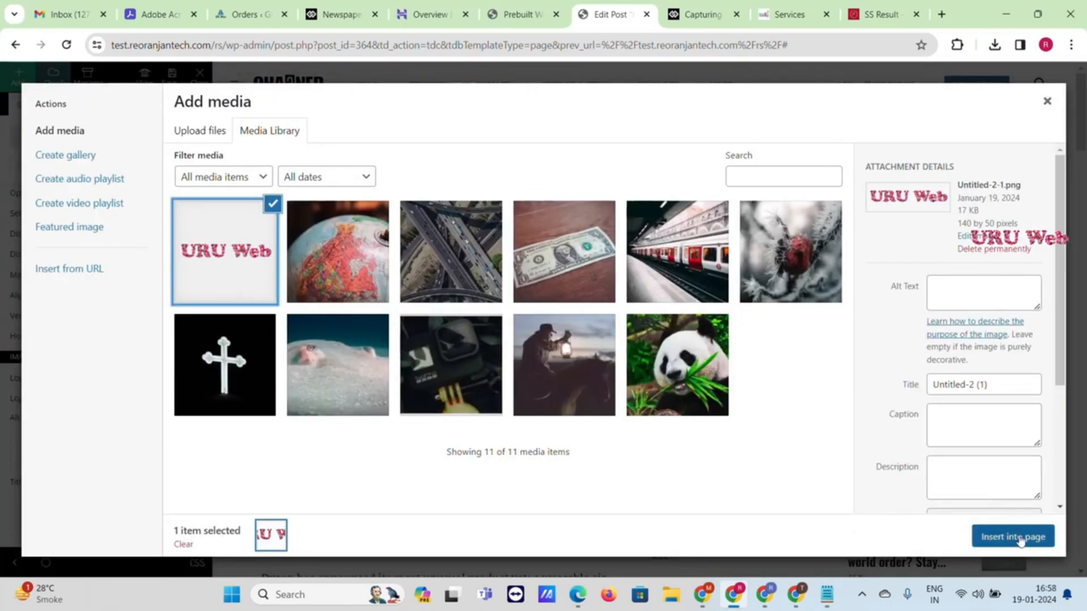
scroll(77, 315, "down", 7)
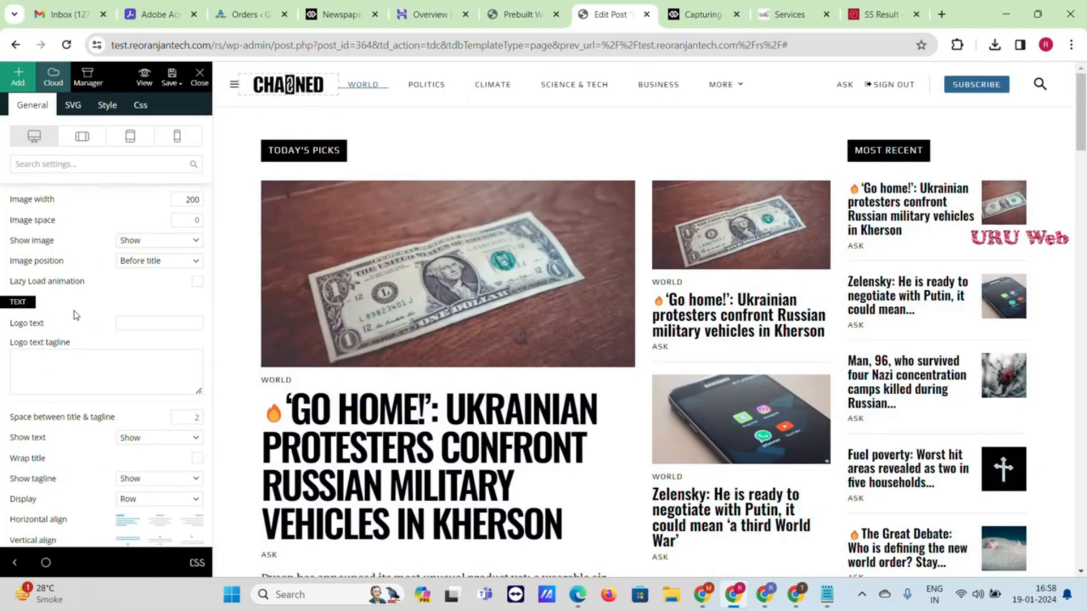
Save the header, footer and content changes in tagDiv Composer
scroll(75, 315, "down", 5)
mouse_move(169, 84)
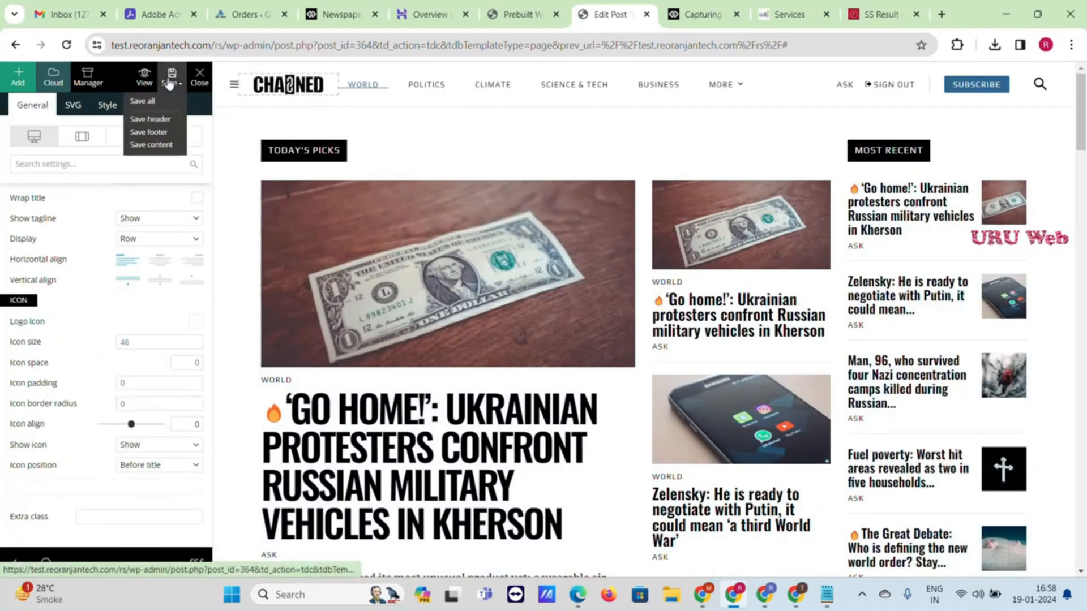
left_click(143, 101)
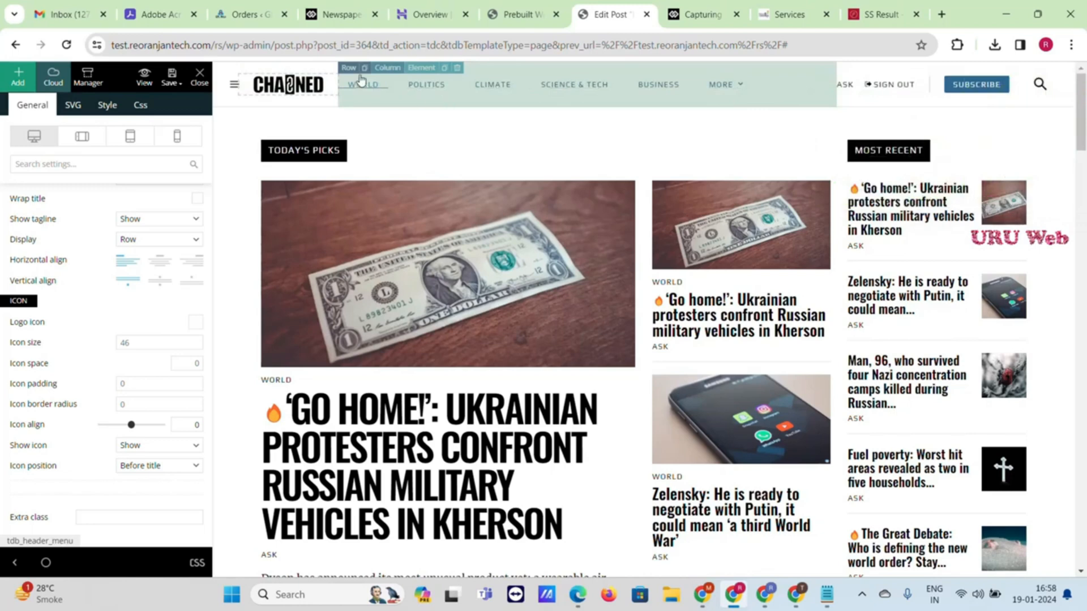
Select the header menu element, list its available menus, then view Prebuilt Websites
left_click(391, 71)
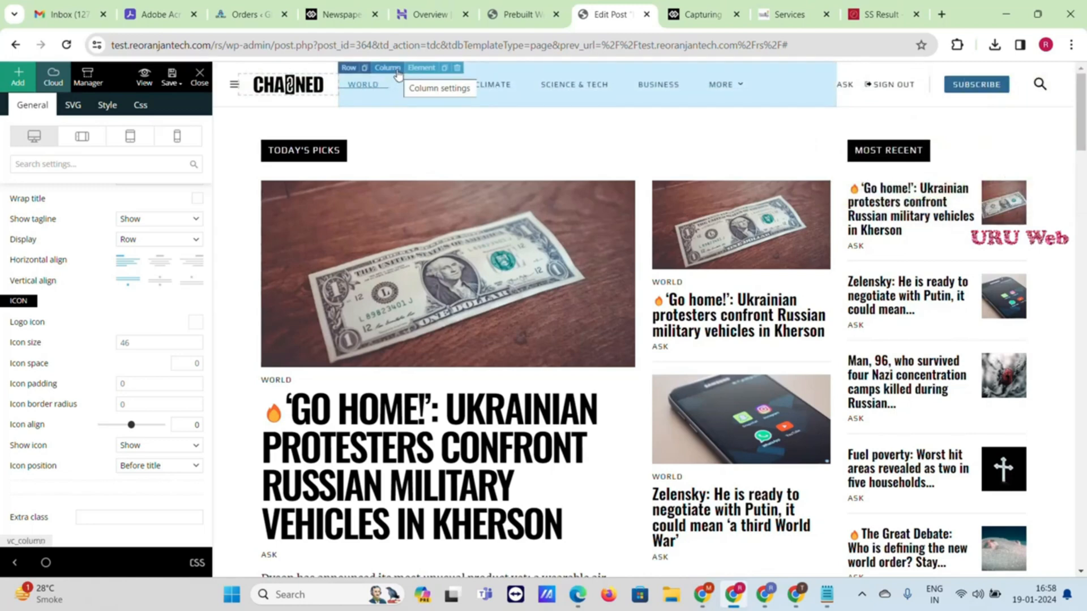
left_click(422, 70)
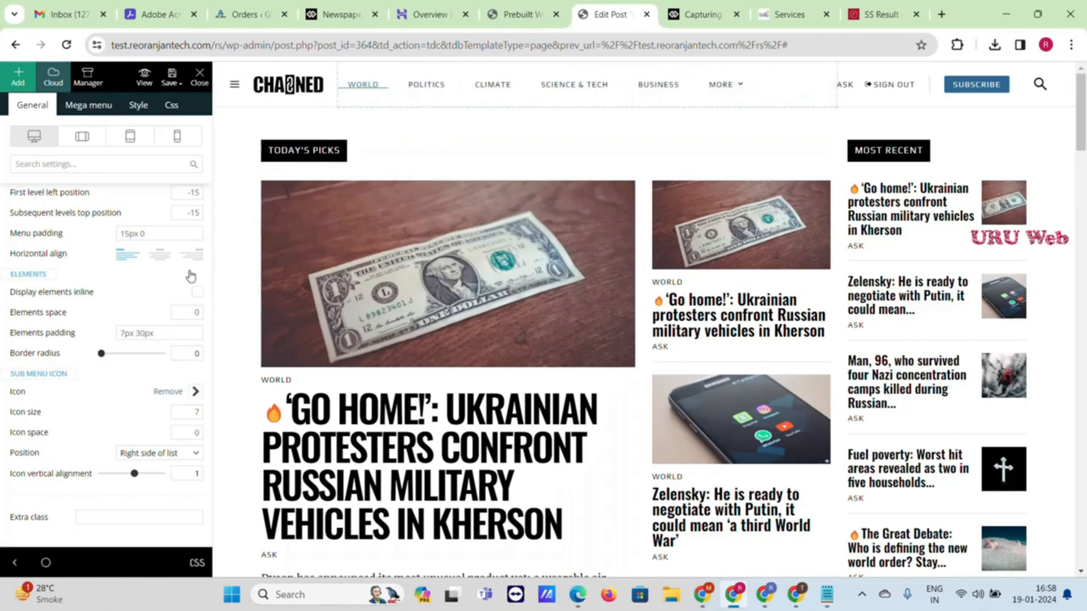
scroll(174, 307, "up", 10)
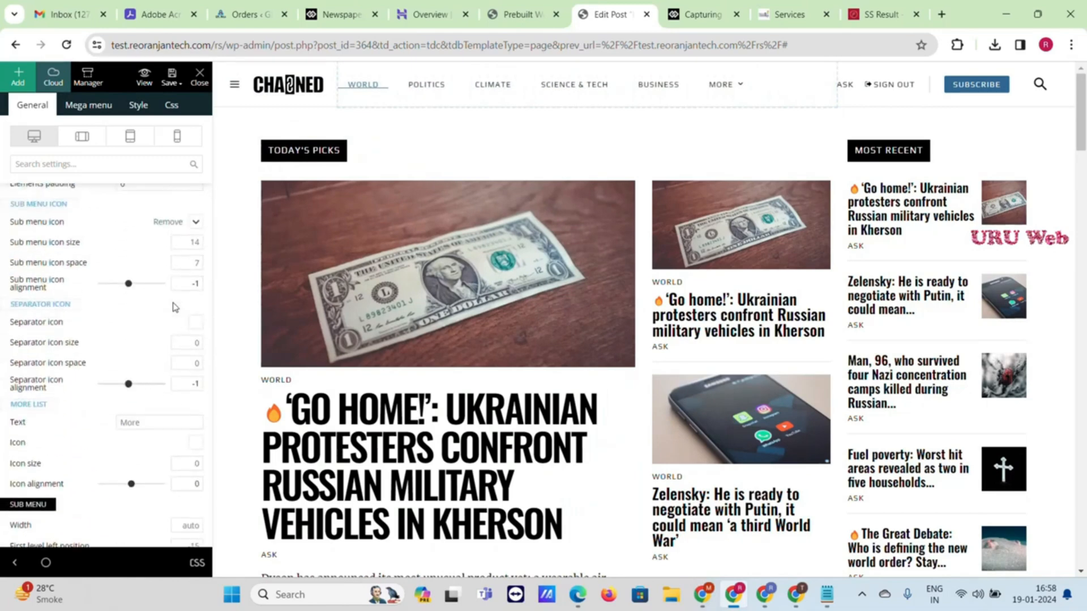
scroll(174, 307, "up", 2)
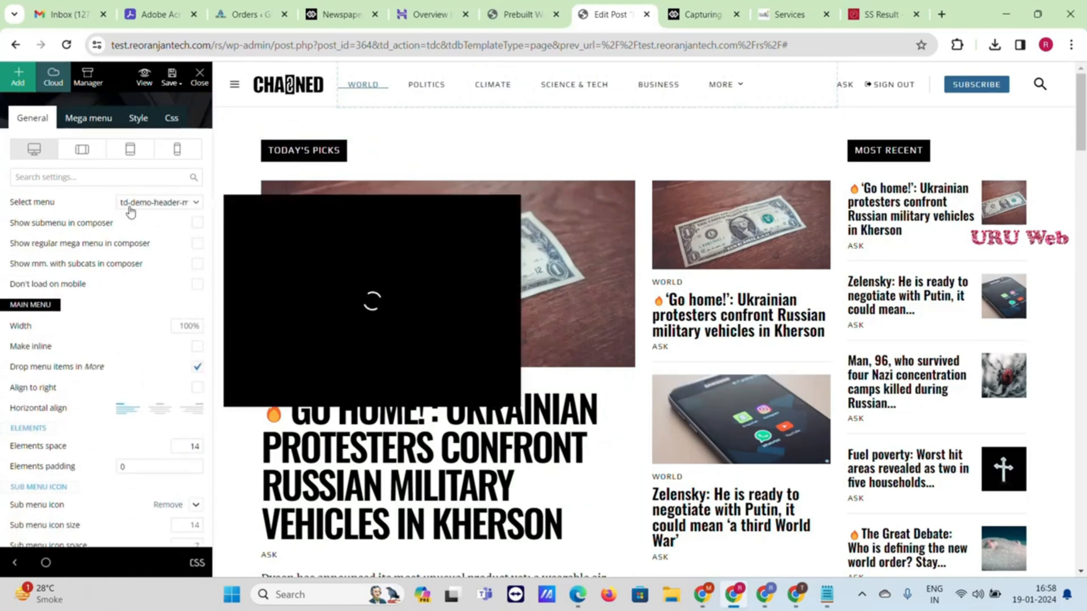
left_click(190, 209)
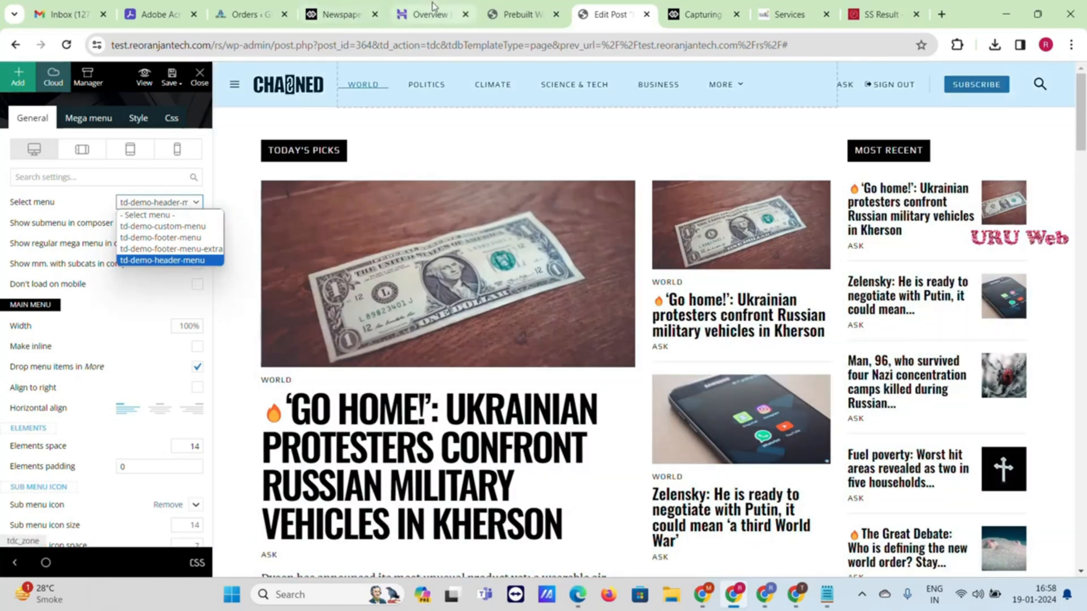
left_click(525, 8)
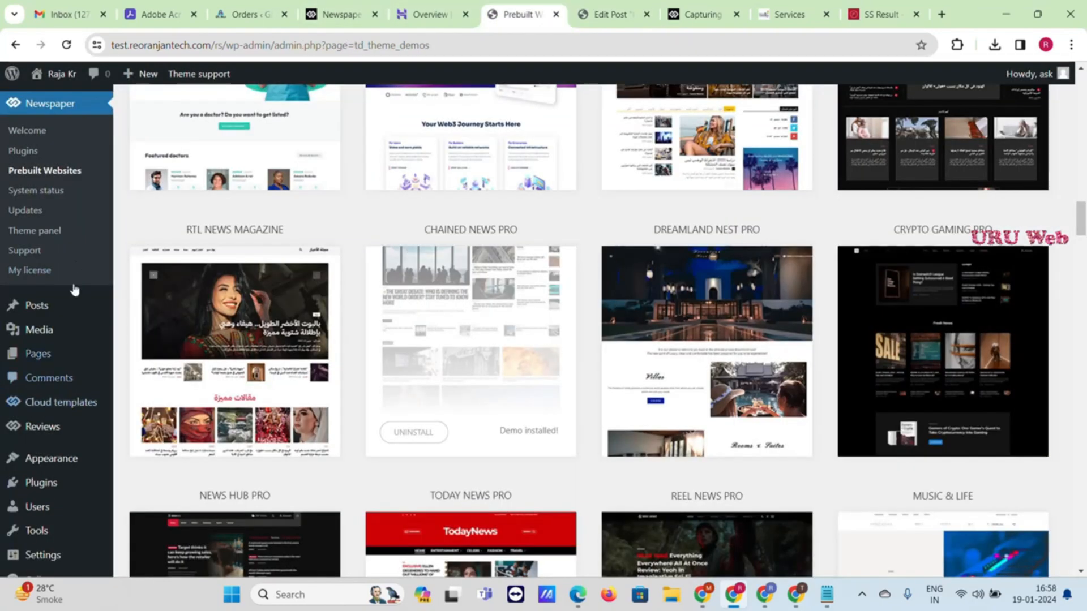
Open Appearance > Menus and check which menus the header element can use
scroll(82, 189, "up", 3)
scroll(35, 440, "down", 3)
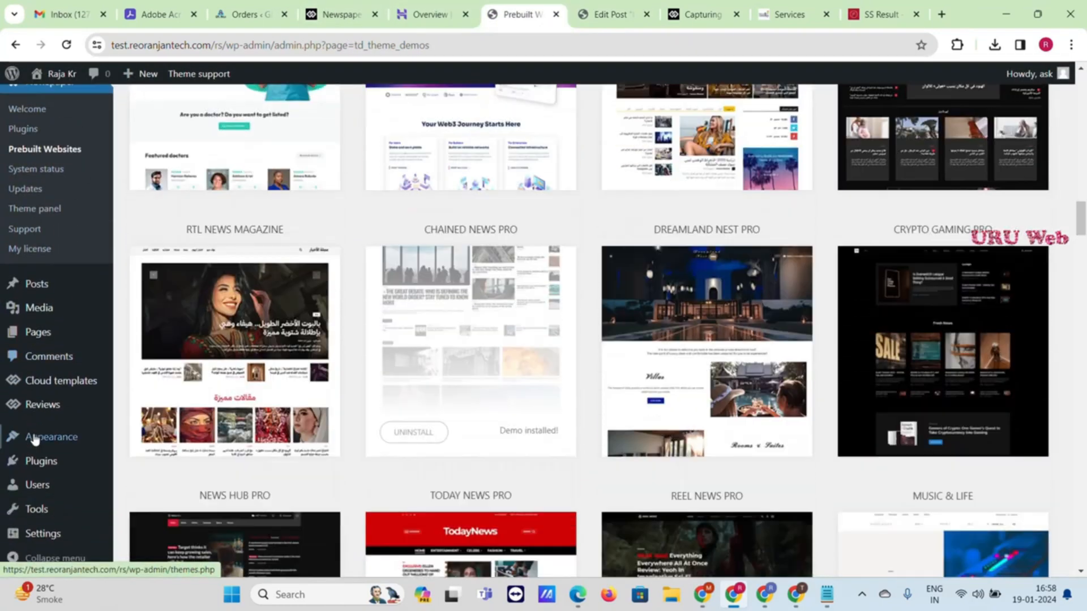
mouse_move(53, 439)
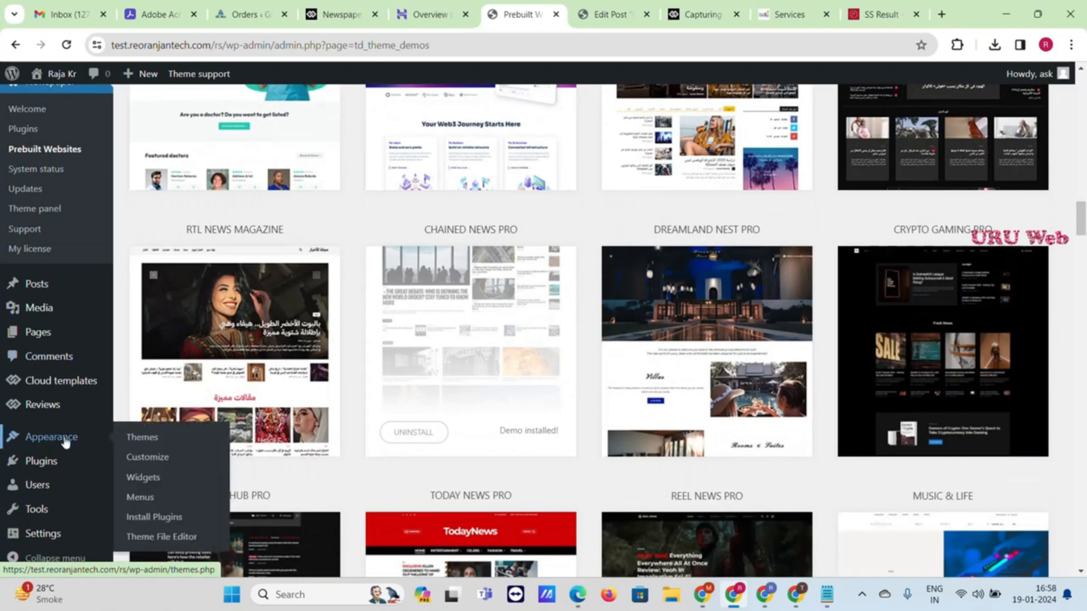
left_click(140, 498)
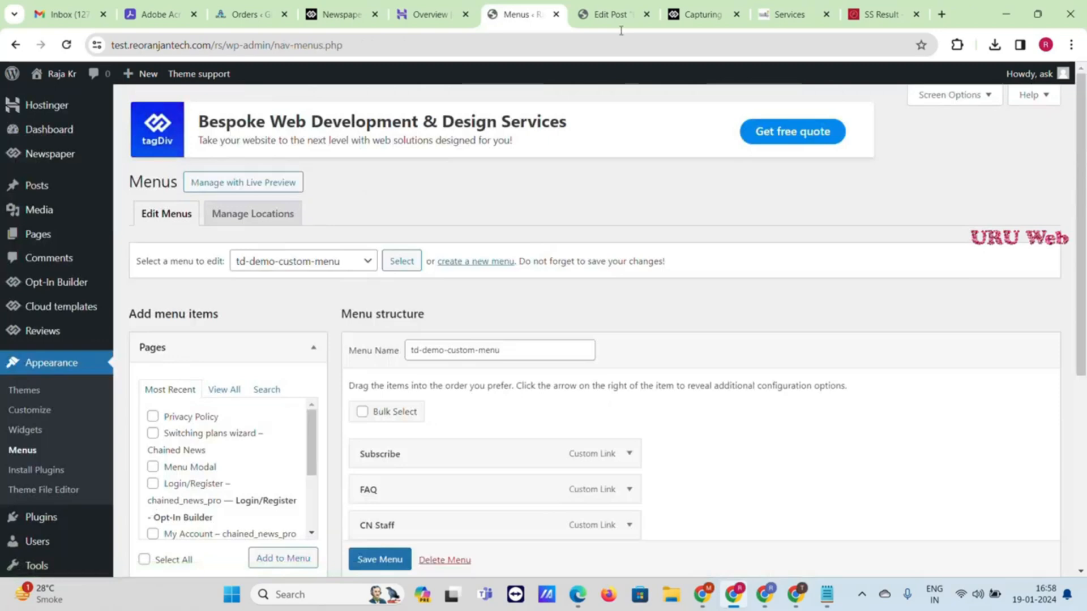
left_click(618, 16)
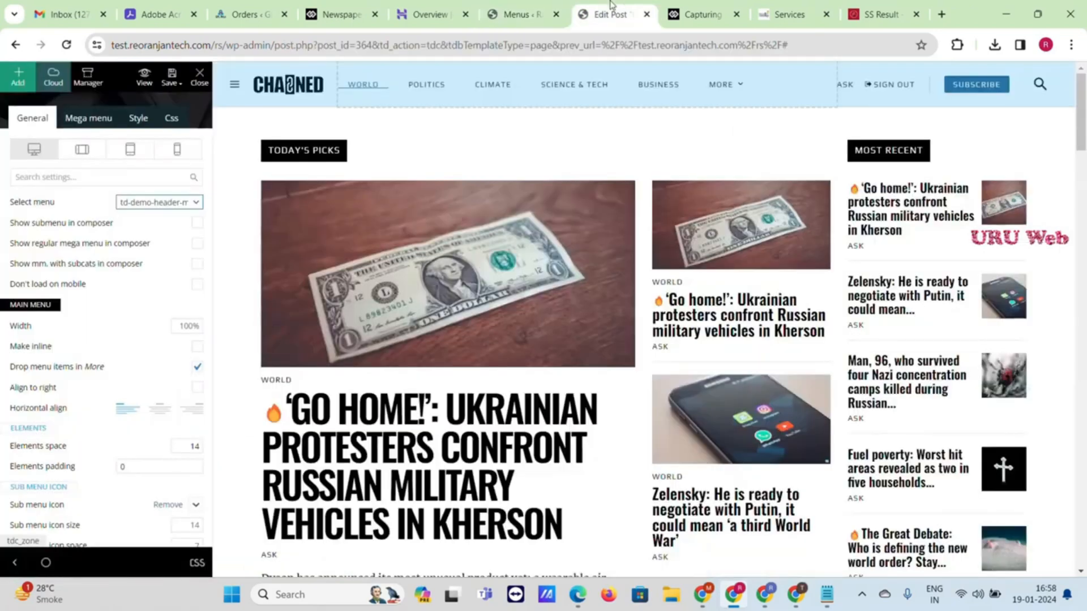
left_click(196, 204)
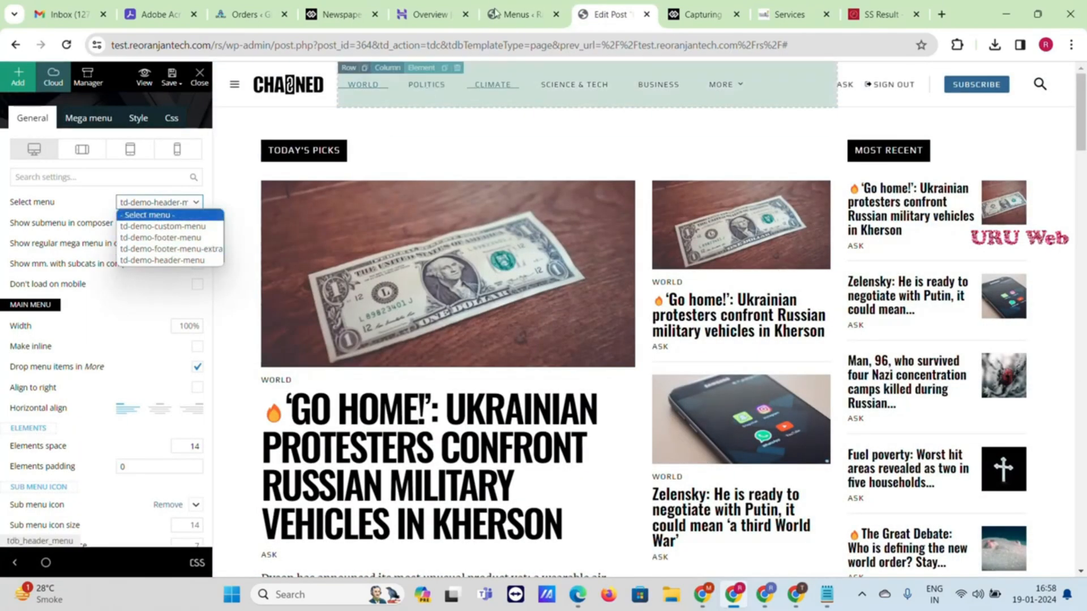
Compare the editable menus list against the menu the header currently uses
left_click(518, 14)
left_click(356, 266)
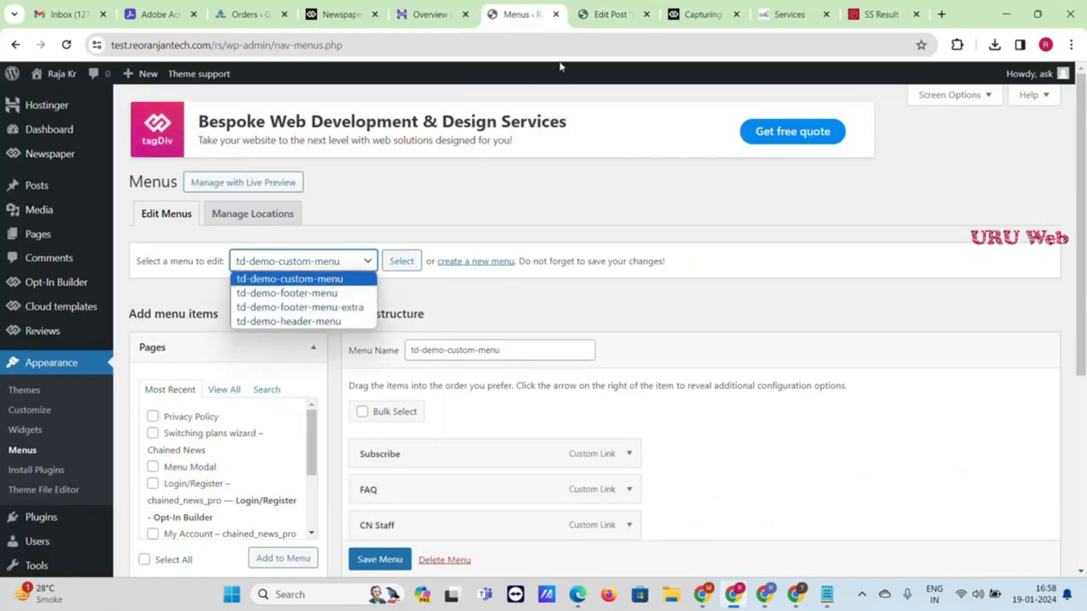
left_click(610, 14)
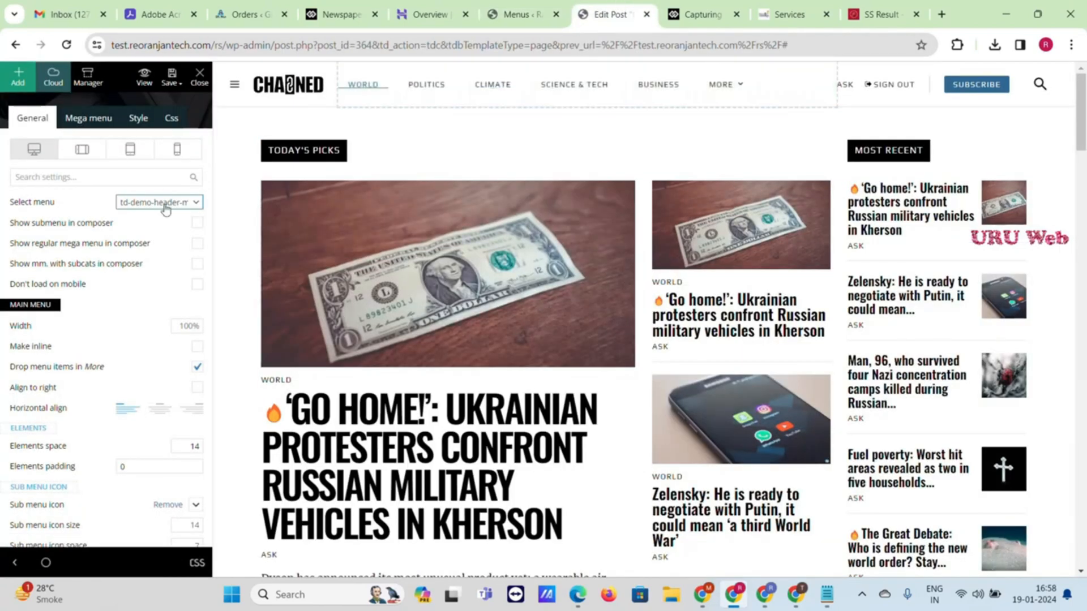
left_click(163, 206)
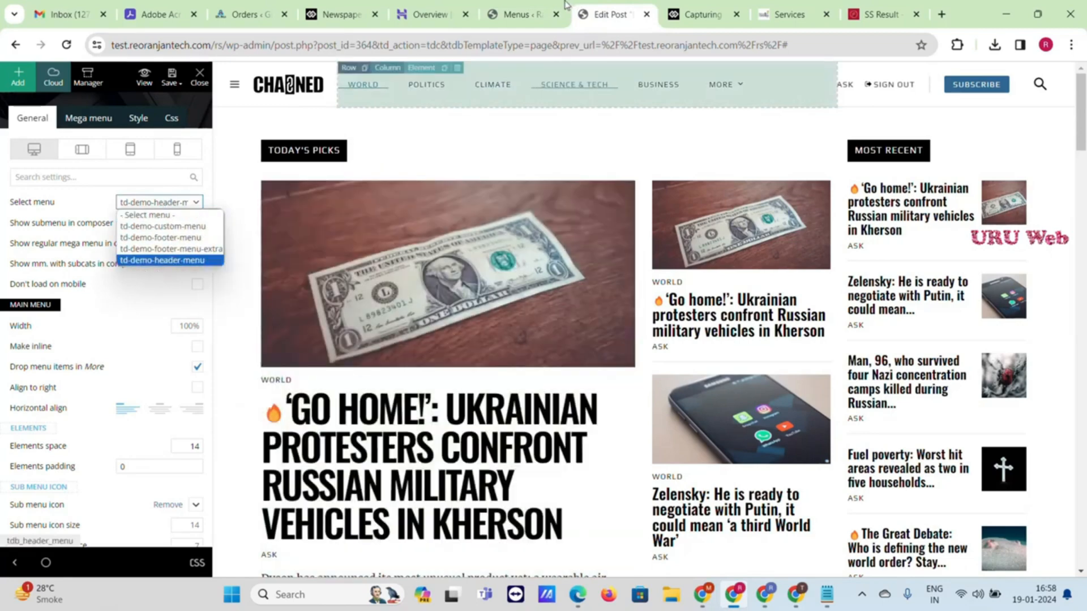
Load td-demo-header-menu for editing, showing its items World through Offbeat
left_click(521, 14)
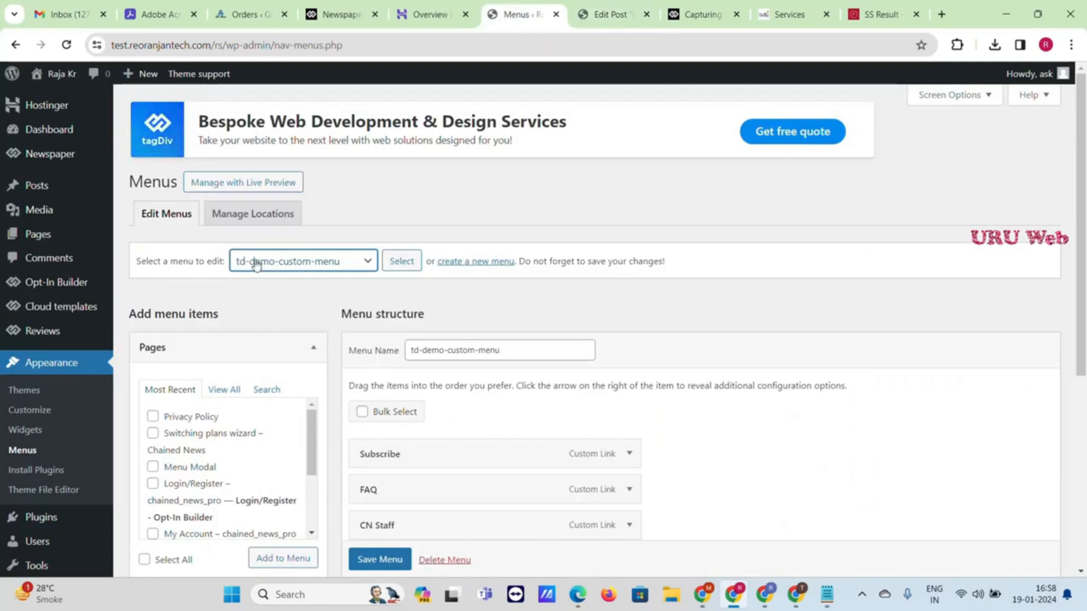
left_click(342, 265)
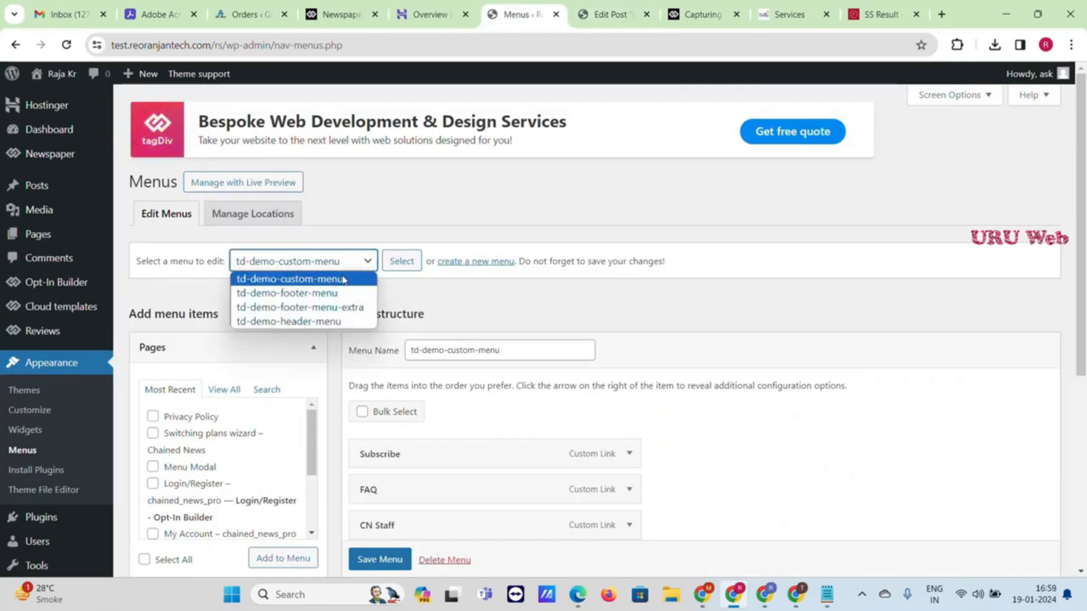
left_click(340, 322)
left_click(401, 263)
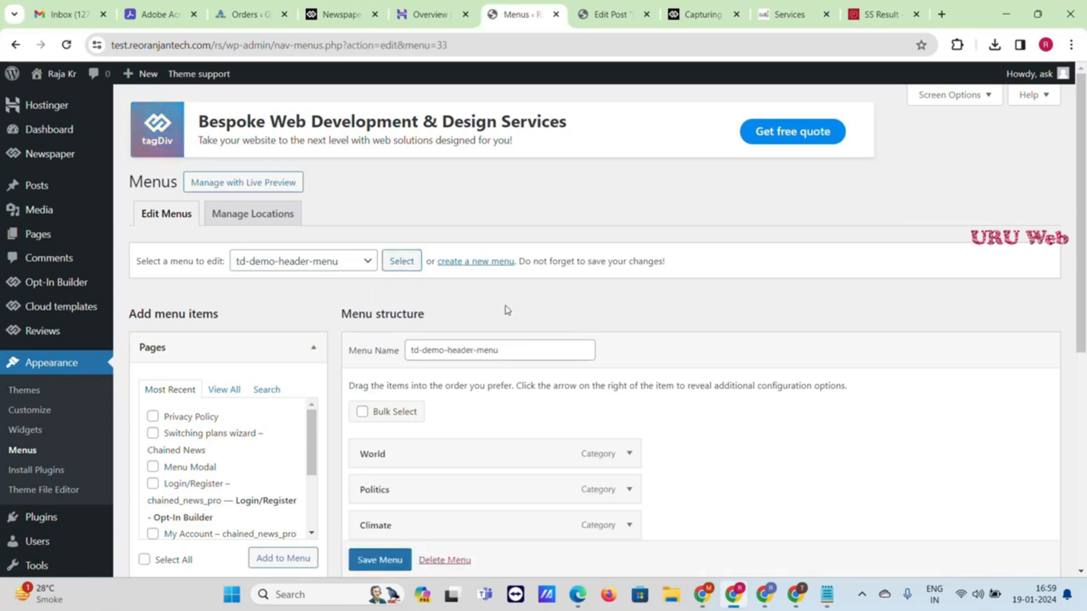
scroll(504, 308, "down", 3)
scroll(453, 263, "down", 1)
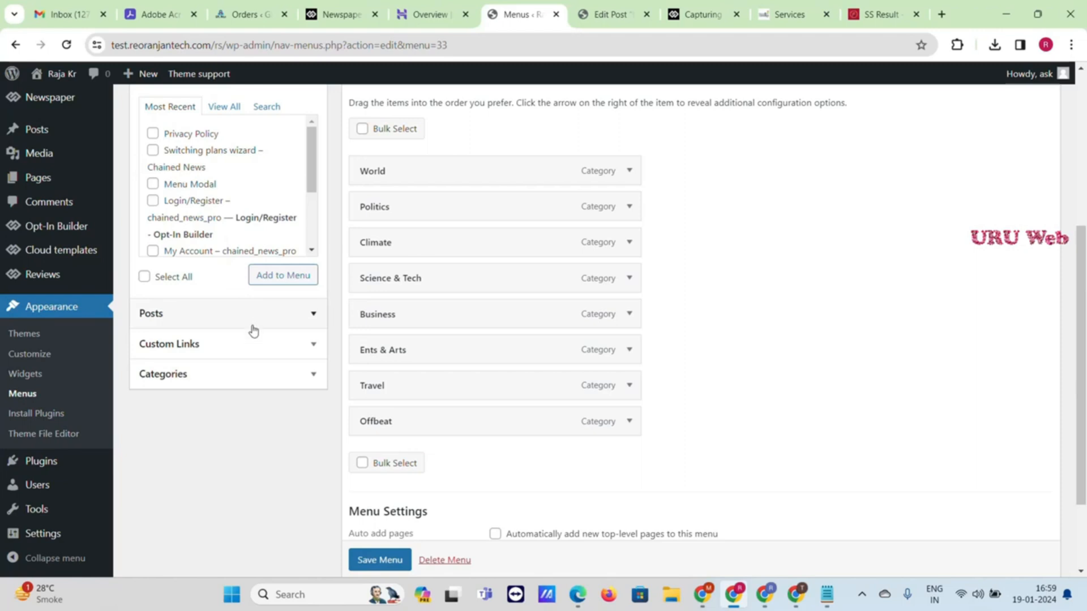
Add a custom link labelled 'Home' pointing to the site's base URL
left_click(254, 344)
left_click(228, 205)
type("G")
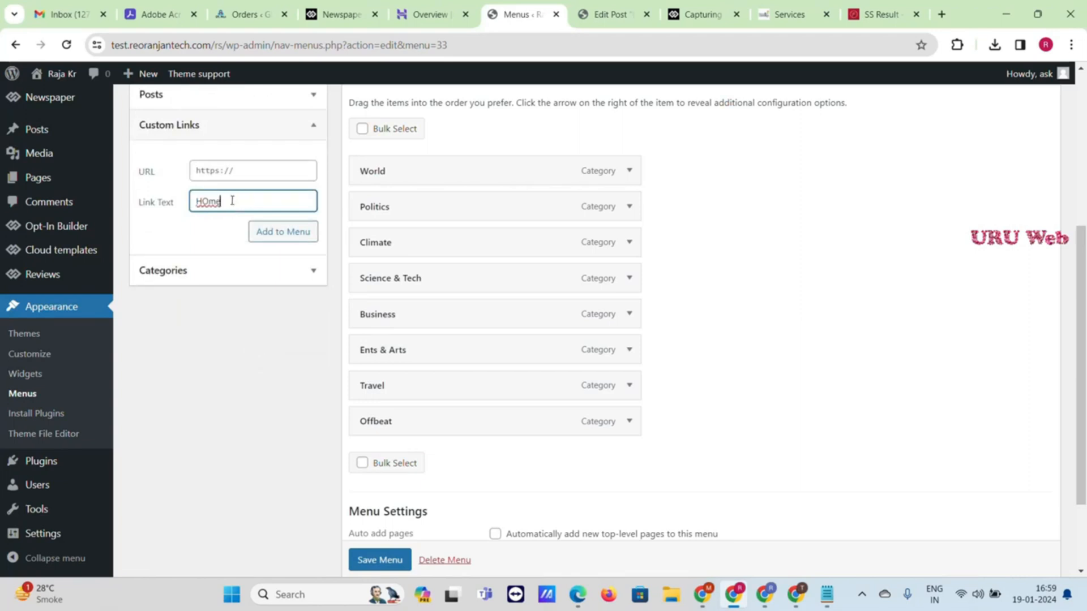
left_click_drag(222, 201, 203, 200)
type("ome")
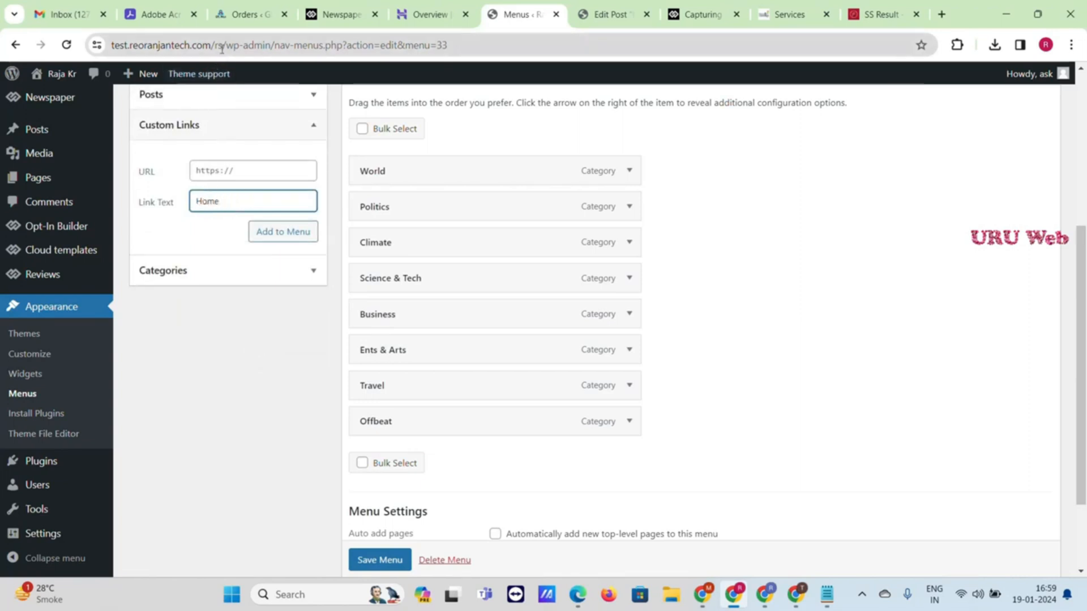
left_click_drag(225, 45, 111, 46)
key("ctrl+c")
left_click(253, 171)
key("ctrl+v")
left_click(288, 232)
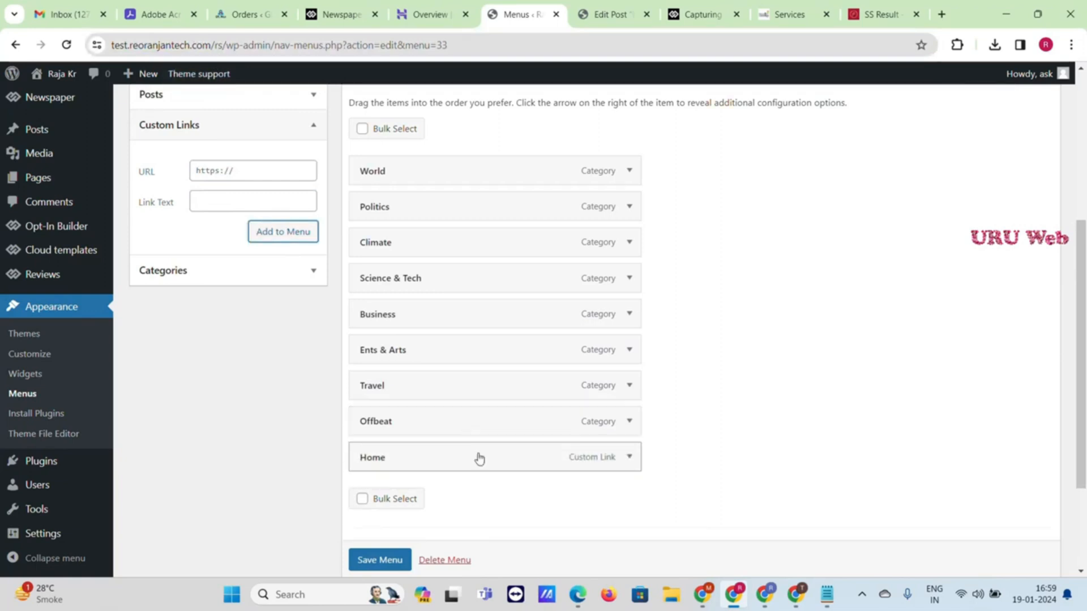
Move Home to the top of the menu, save it, and return to the composer
left_click_drag(478, 456, 475, 173)
left_click(375, 562)
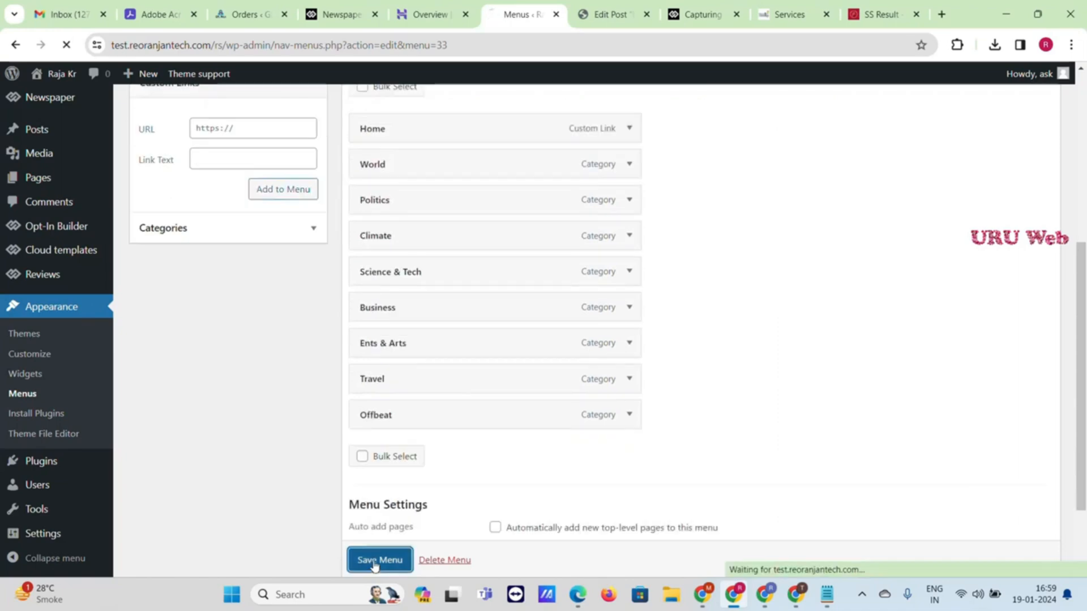
scroll(474, 430, "down", 5)
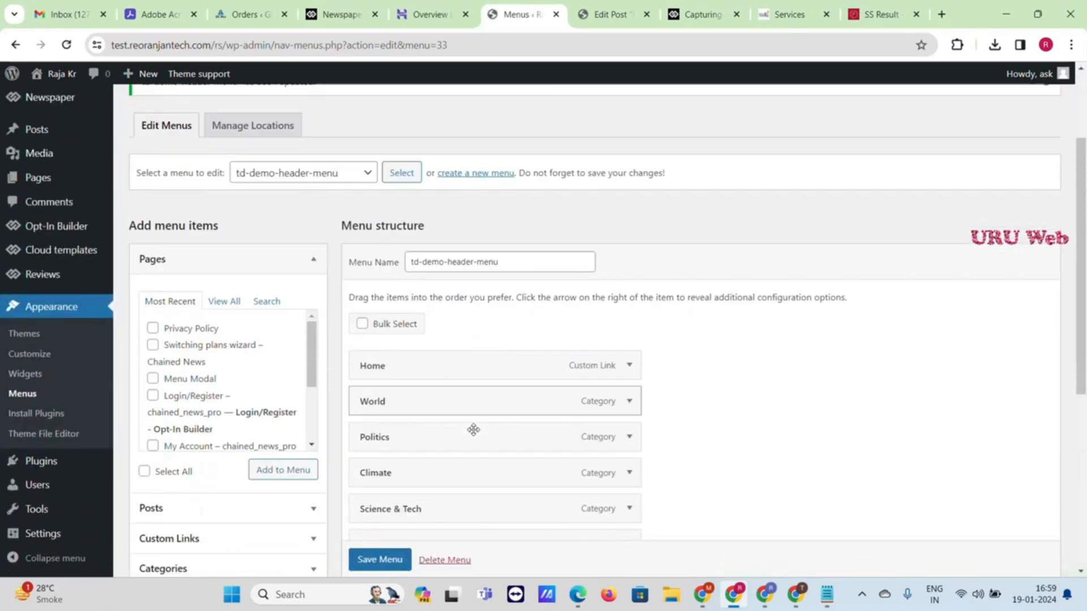
left_click(628, 285)
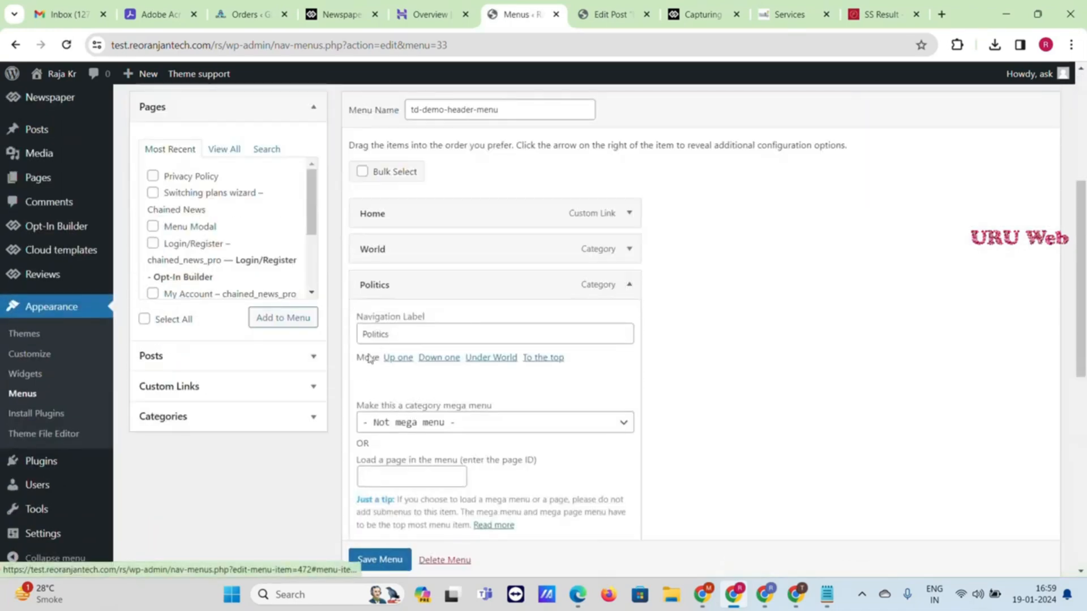
scroll(447, 356, "down", 3)
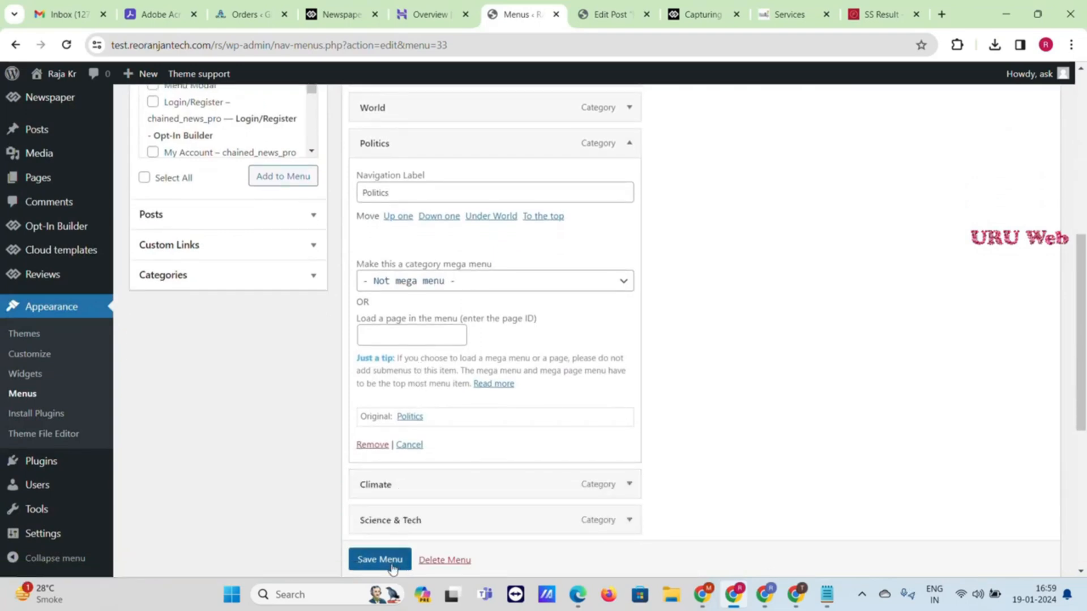
left_click(612, 14)
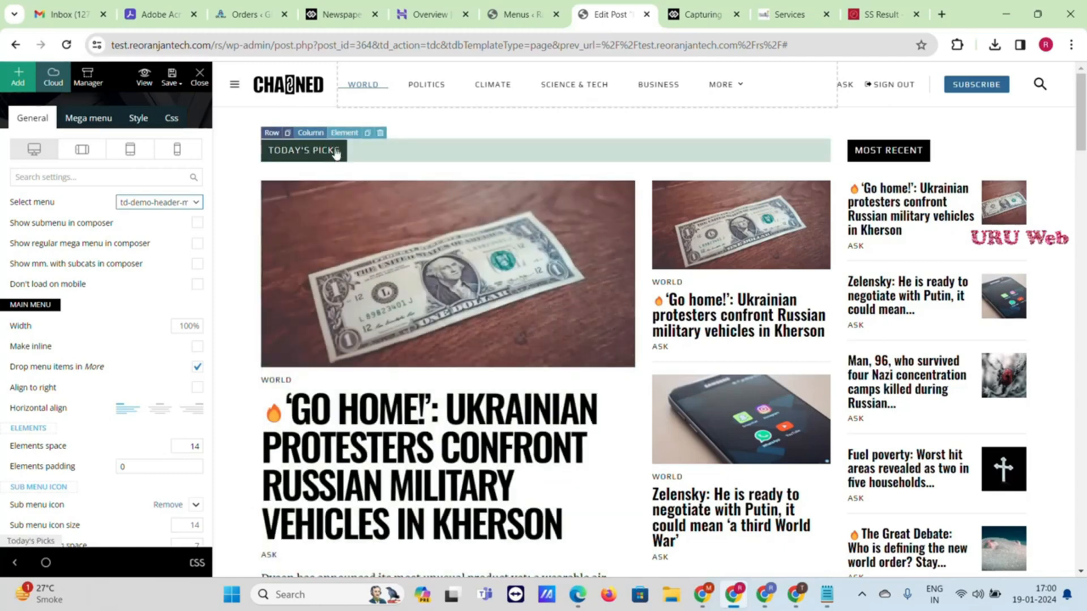
Set the lead story block's Title tag (SEO) to Default - H3
left_click(350, 178)
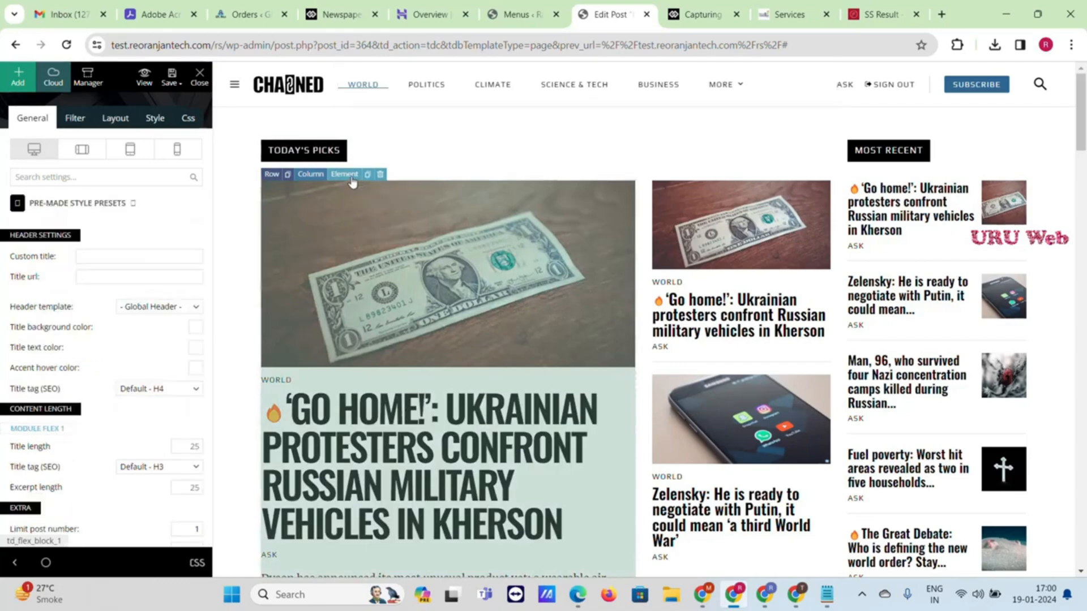
scroll(124, 338, "down", 4)
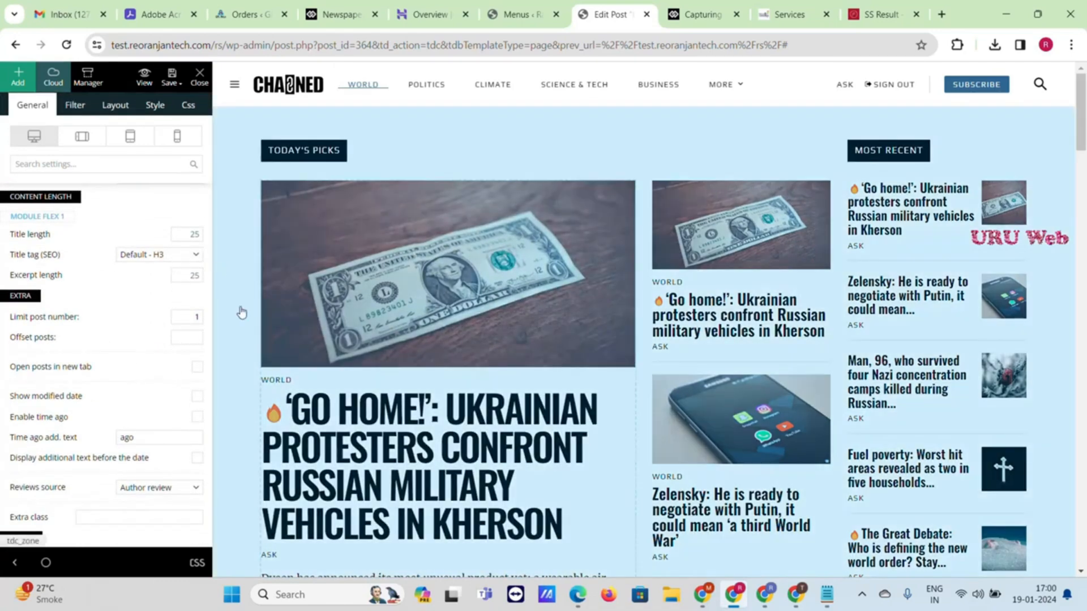
scroll(380, 263, "down", 3)
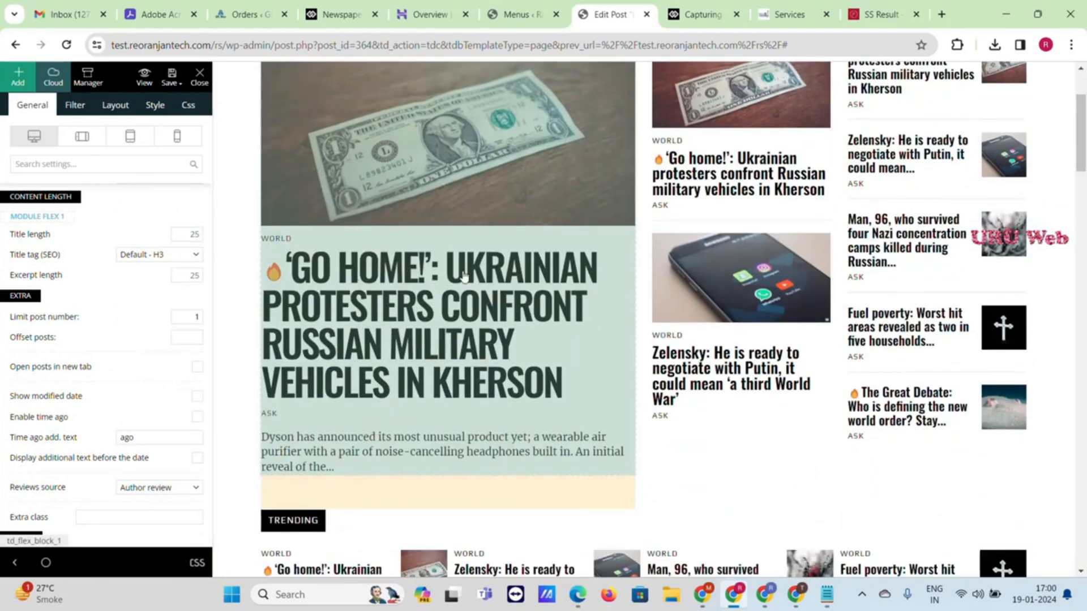
left_click(177, 255)
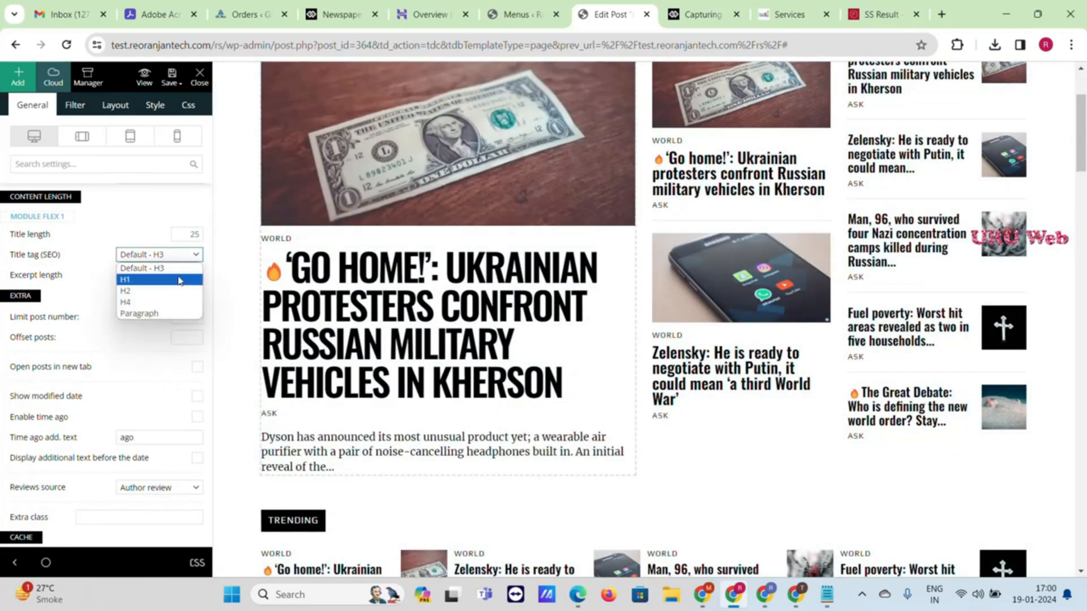
left_click(179, 291)
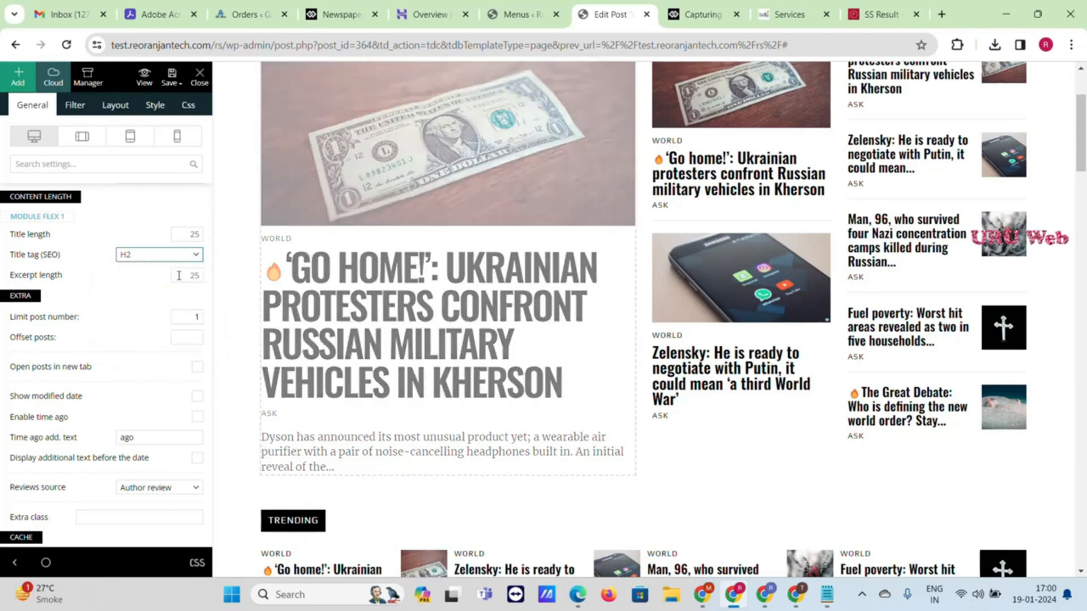
left_click(174, 258)
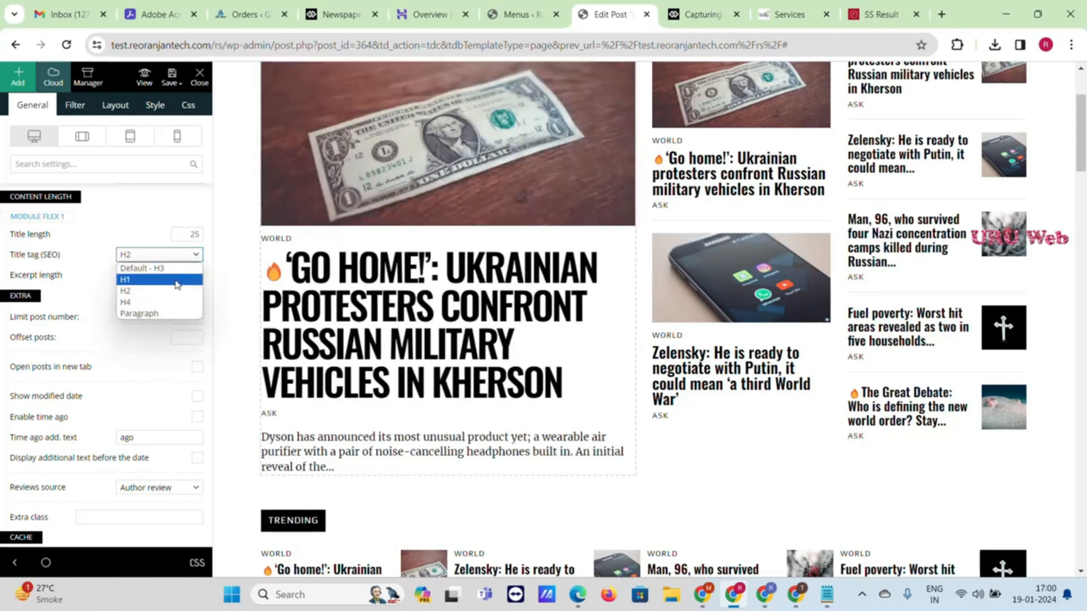
left_click(157, 268)
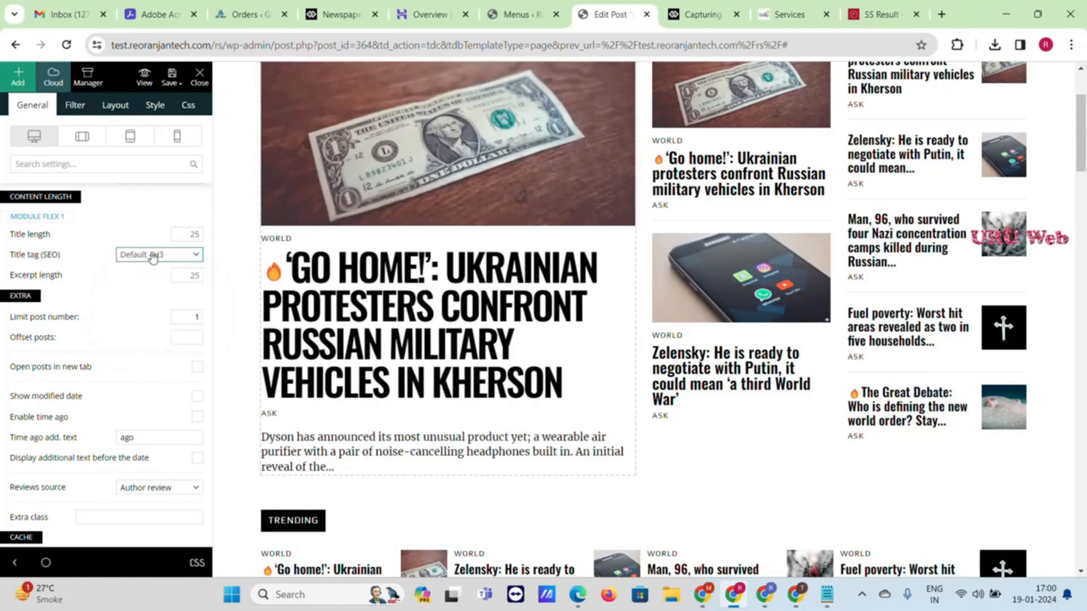
Select the right-column story list block and scroll down toward the footer
scroll(145, 419, "down", 3)
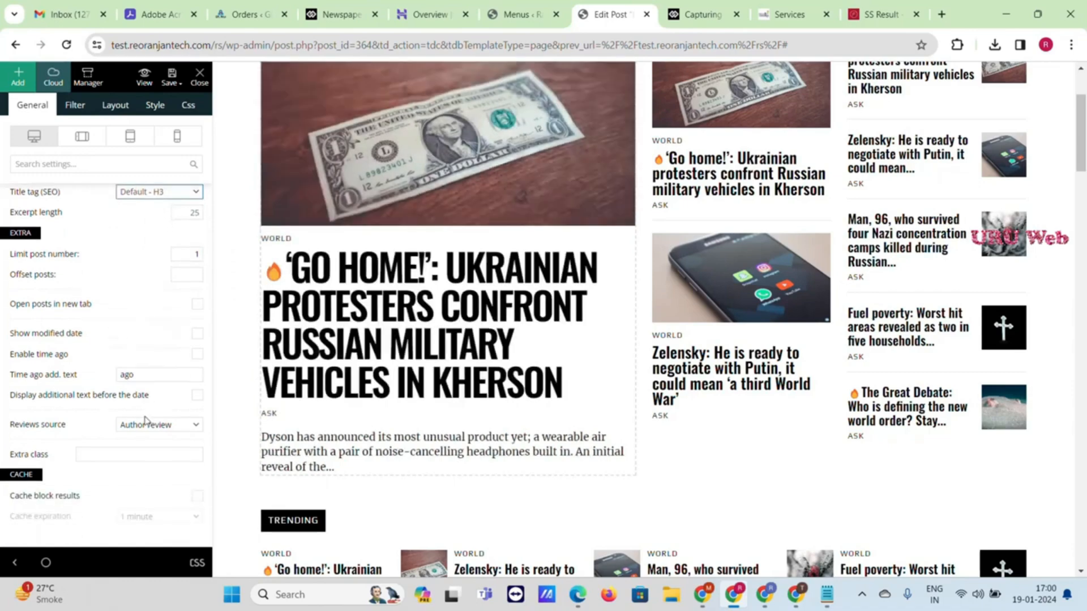
scroll(745, 197, "up", 3)
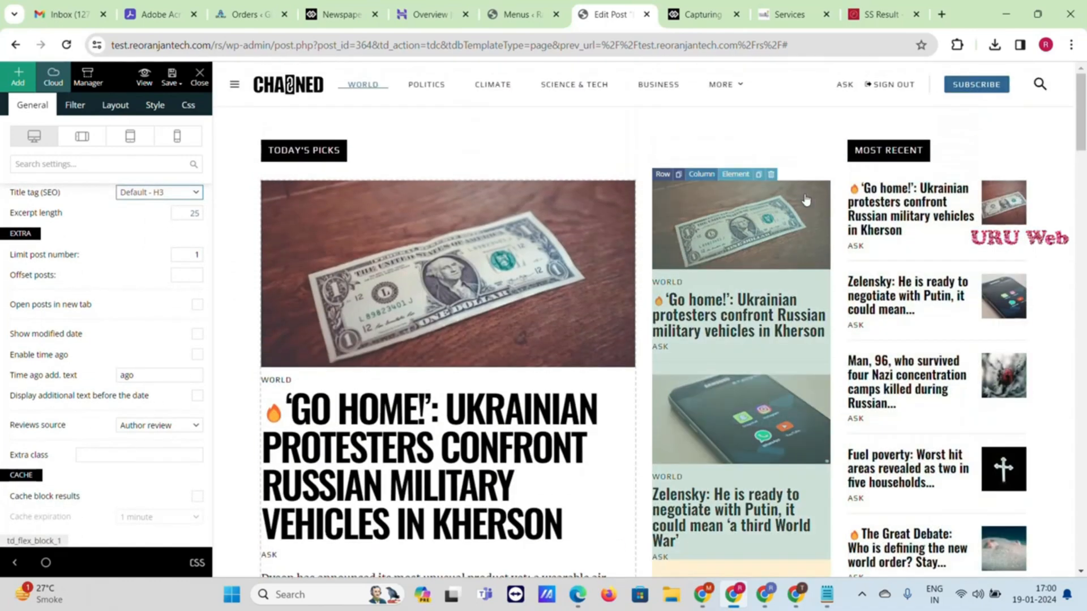
left_click(739, 177)
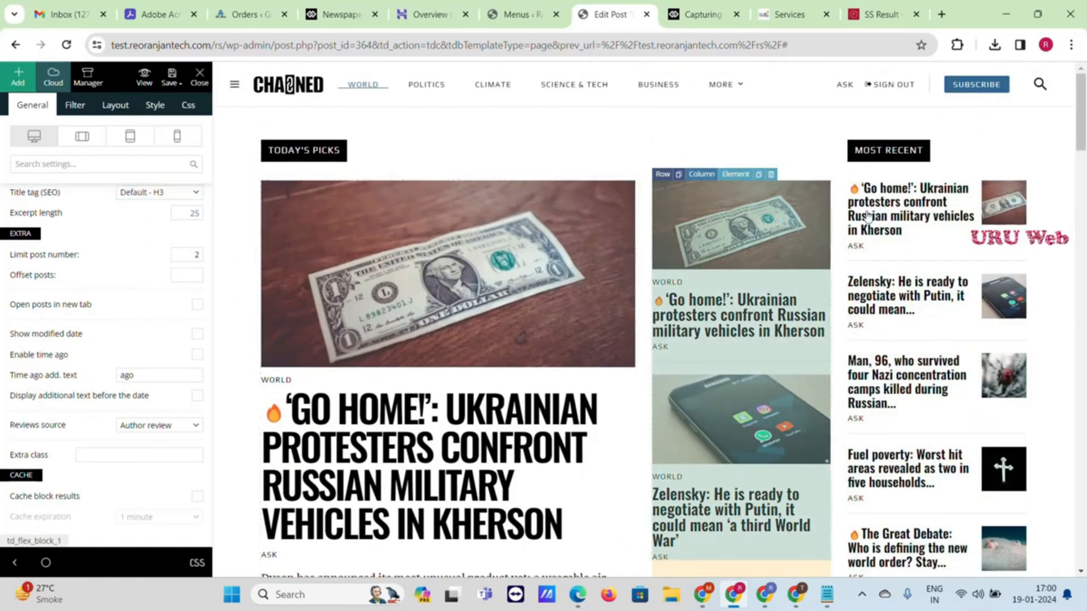
scroll(1008, 272, "down", 15)
scroll(1013, 283, "down", 15)
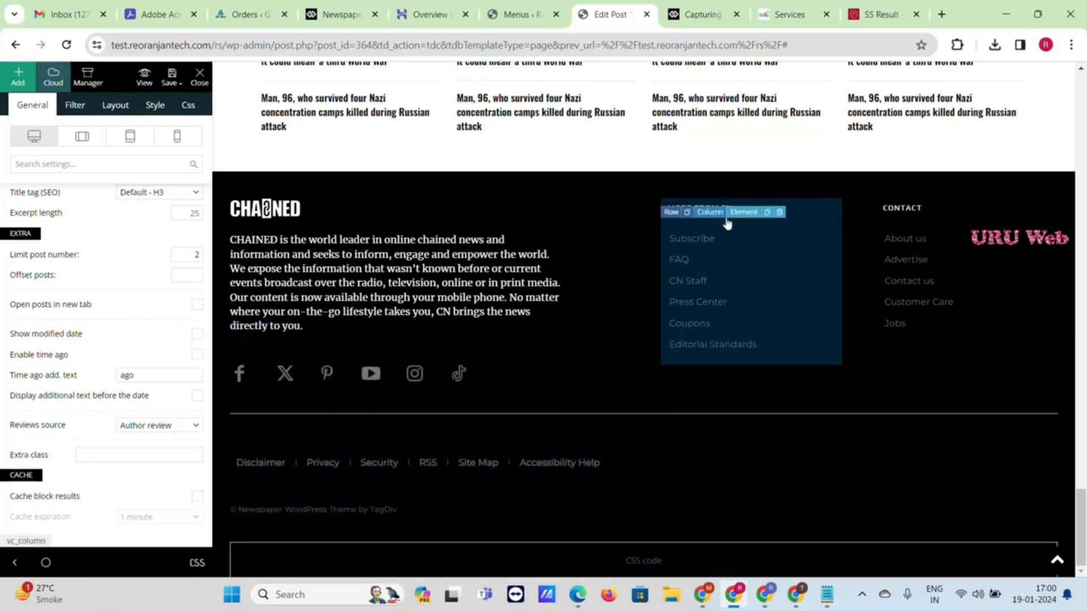
Select and inspect the footer's More from CN menu block
left_click(745, 212)
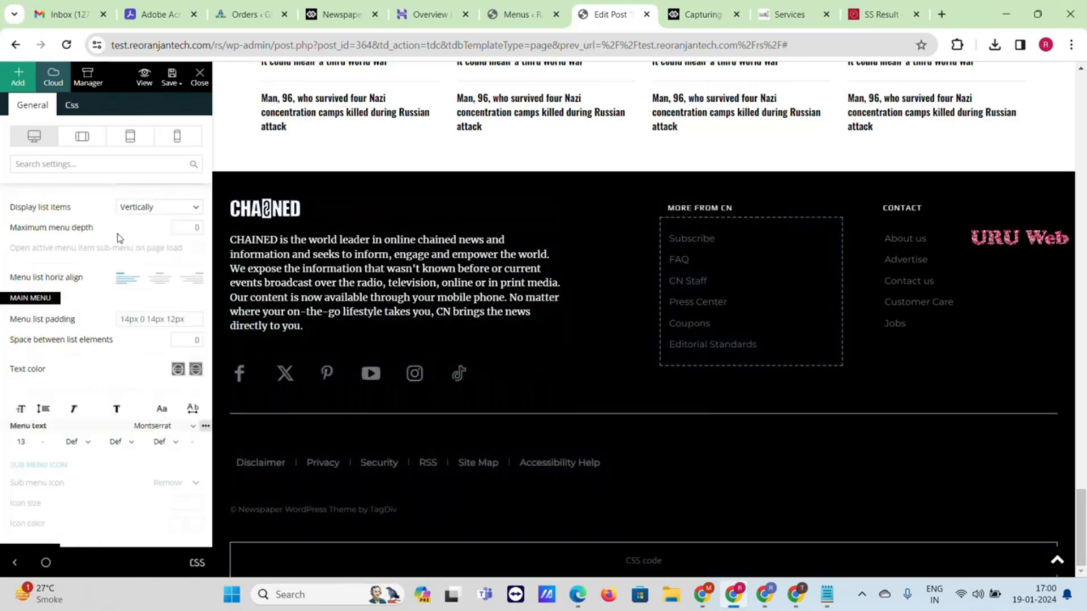
scroll(102, 334, "down", 2)
scroll(106, 363, "up", 6)
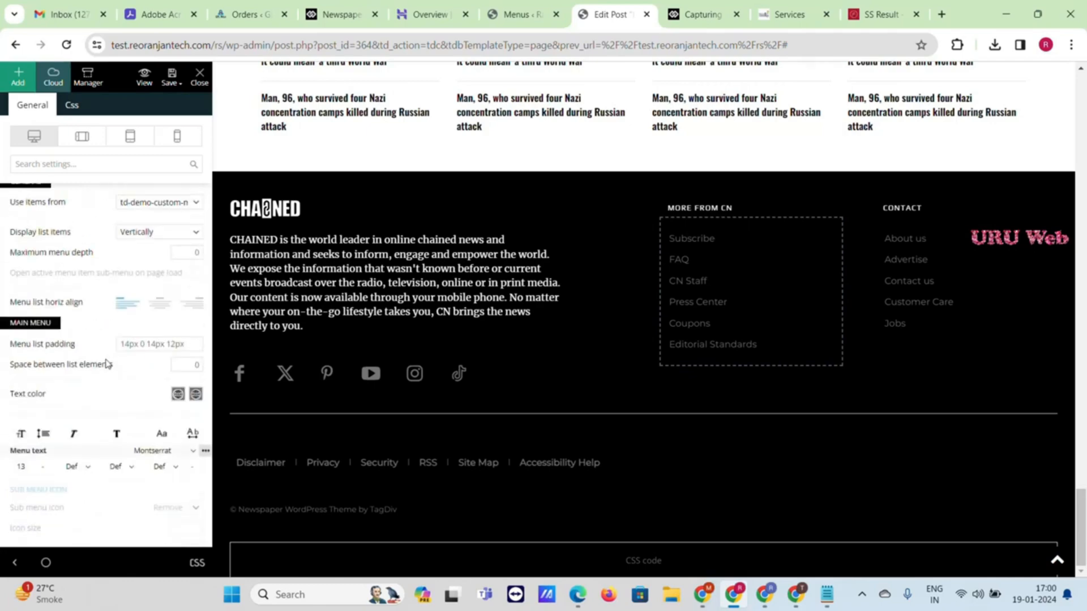
scroll(980, 362, "up", 5)
scroll(980, 437, "down", 5)
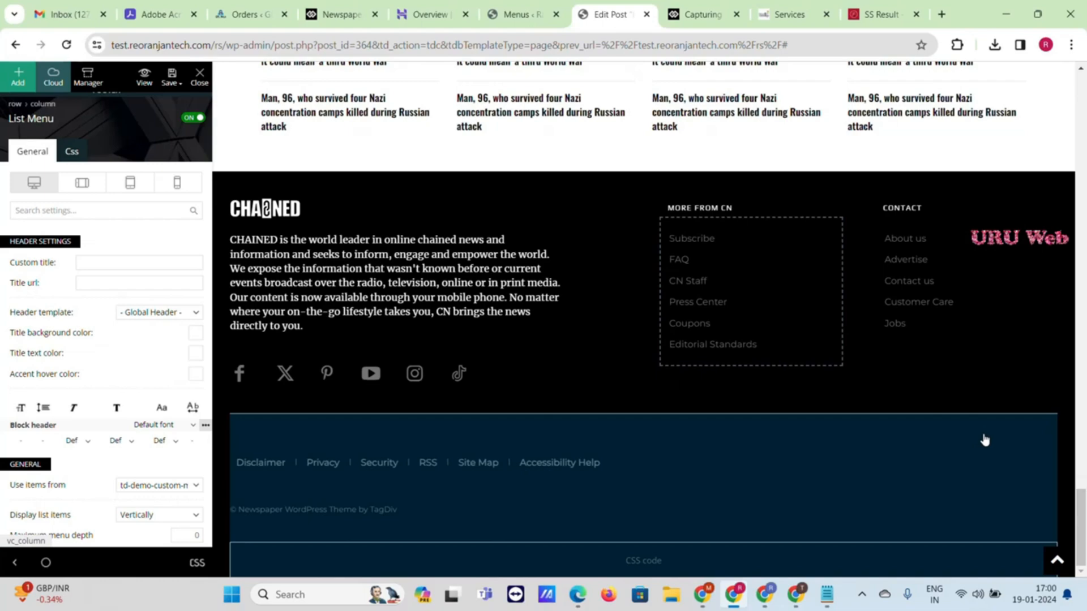
scroll(985, 440, "up", 15)
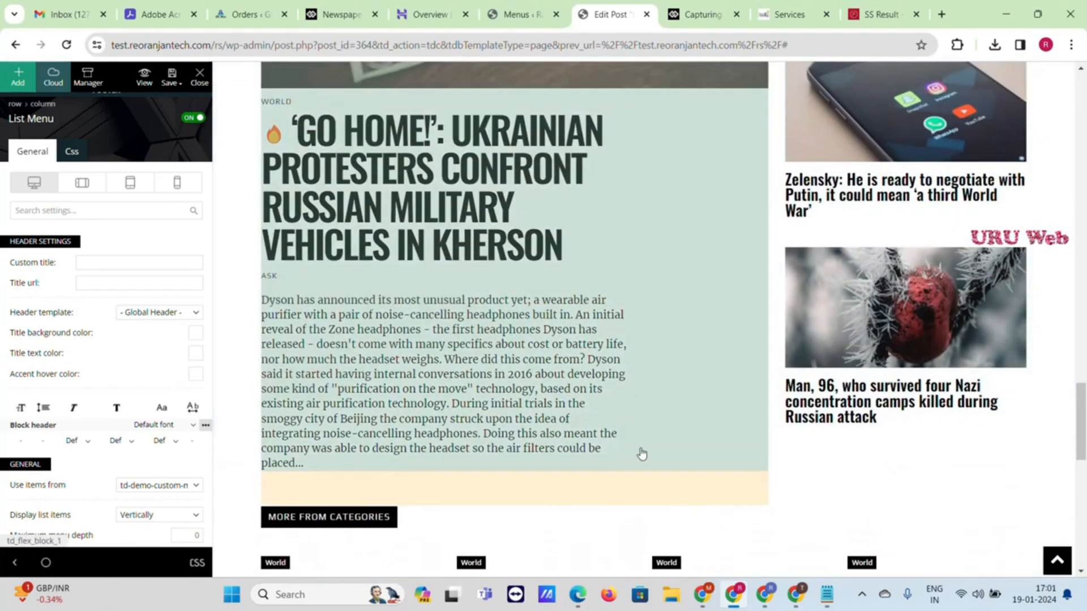
scroll(320, 295, "up", 5)
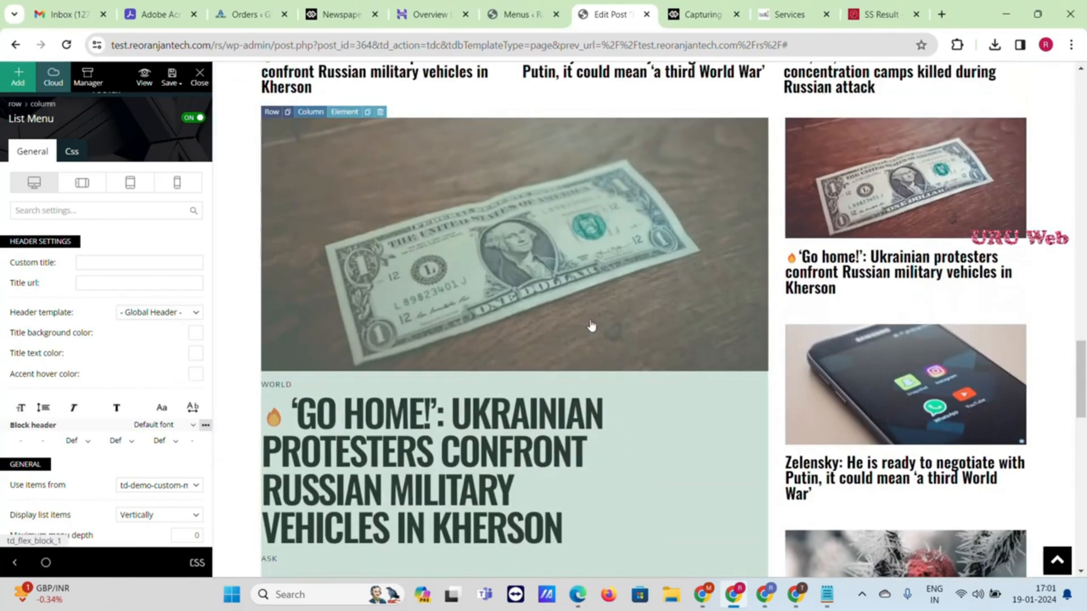
Select Flex Block 1, choose Save all, and close the editor
left_click(350, 126)
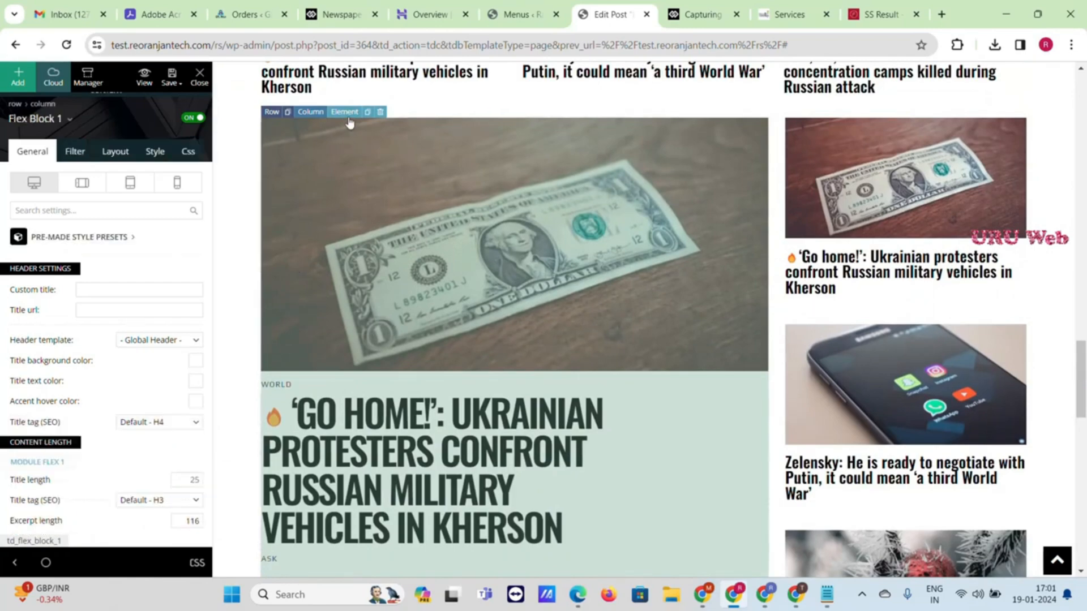
mouse_move(169, 87)
left_click(142, 101)
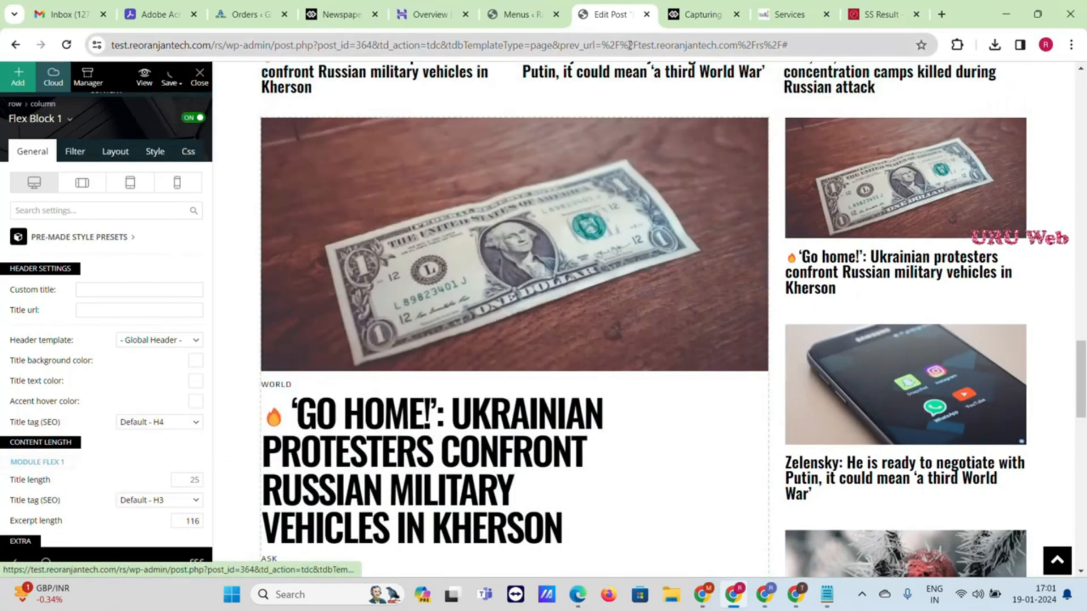
scroll(969, 232, "up", 6)
scroll(970, 232, "up", 5)
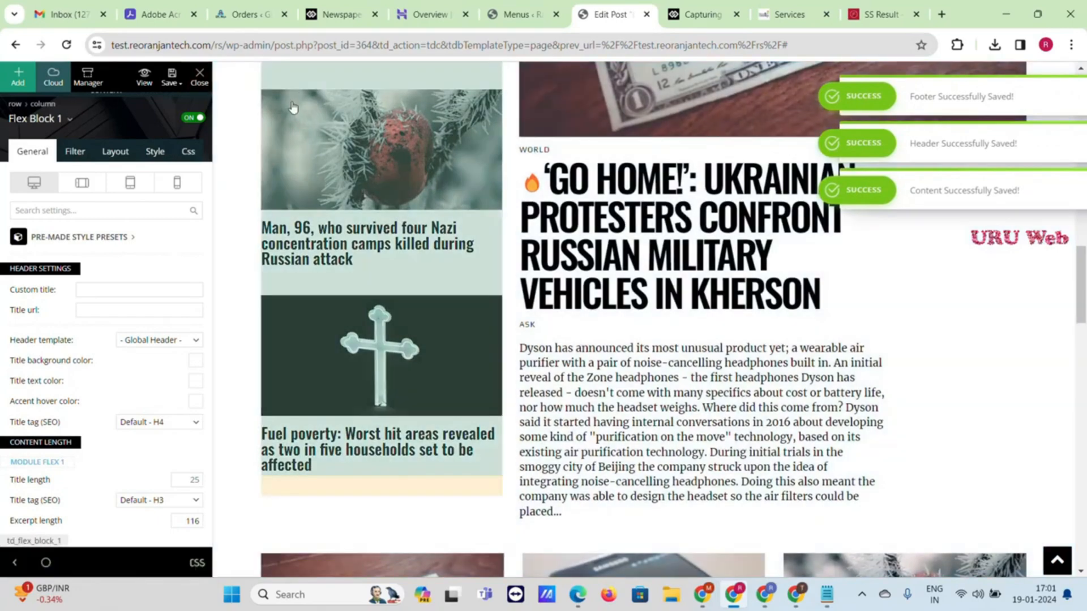
left_click(199, 77)
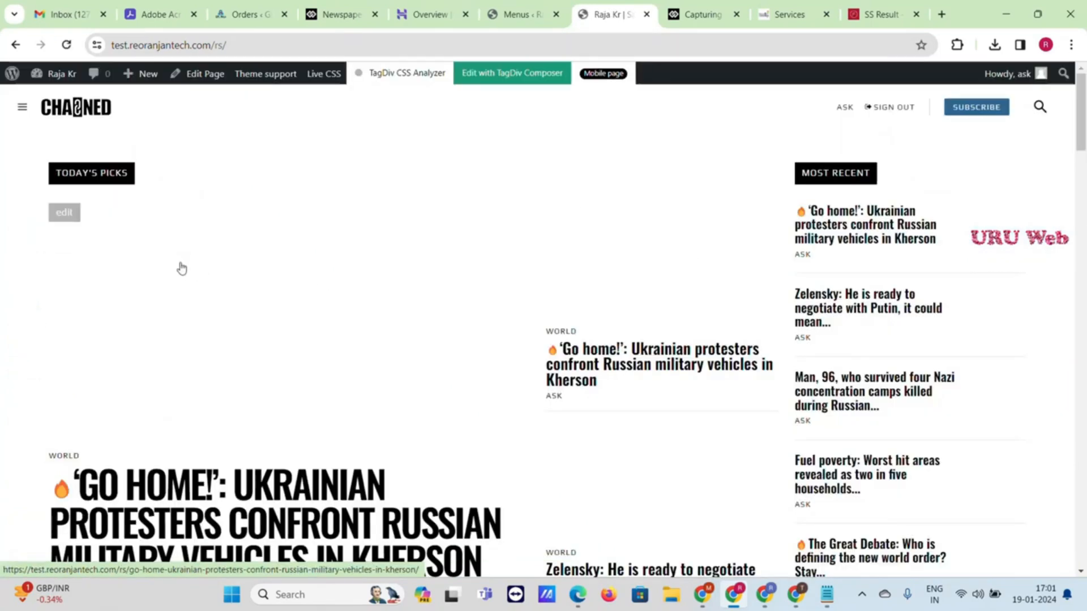
Open the 'Go home!' Kherson protesters article and load its Single Template in tagDiv Composer
scroll(182, 268, "down", 6)
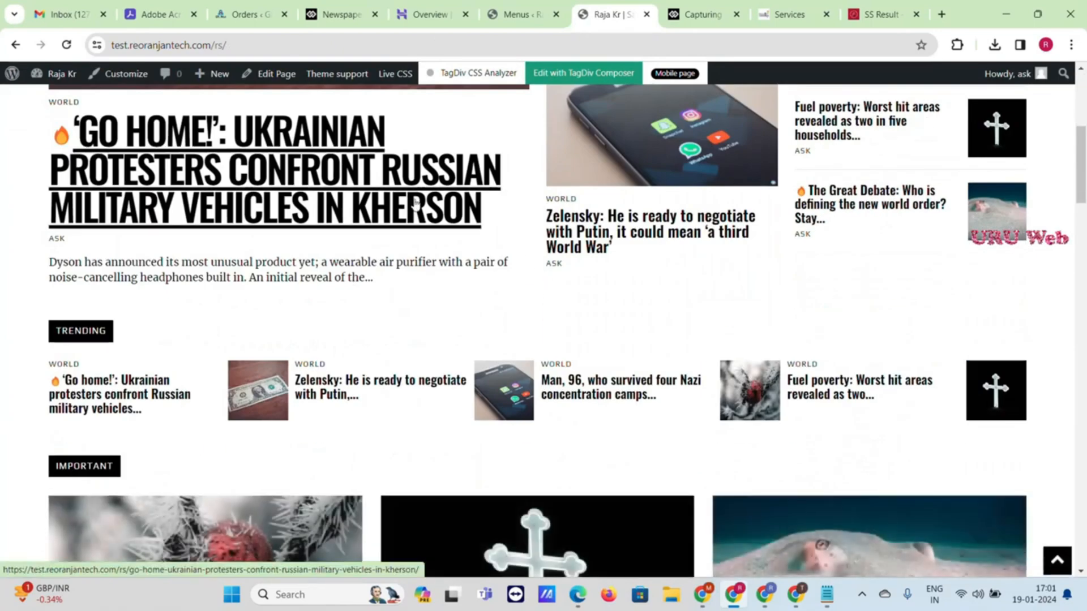
left_click(375, 196)
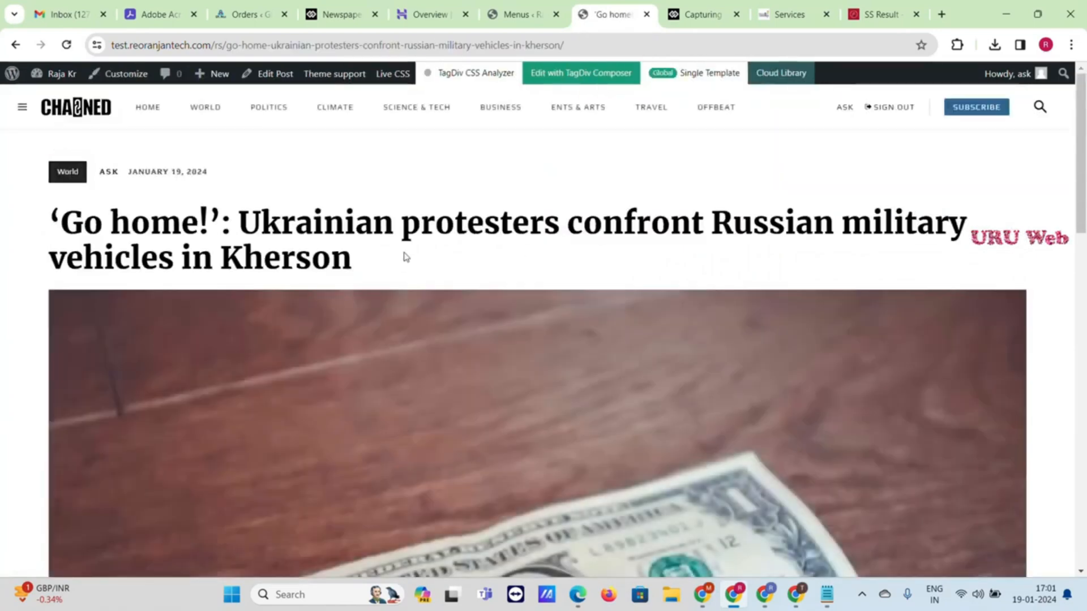
scroll(405, 256, "down", 15)
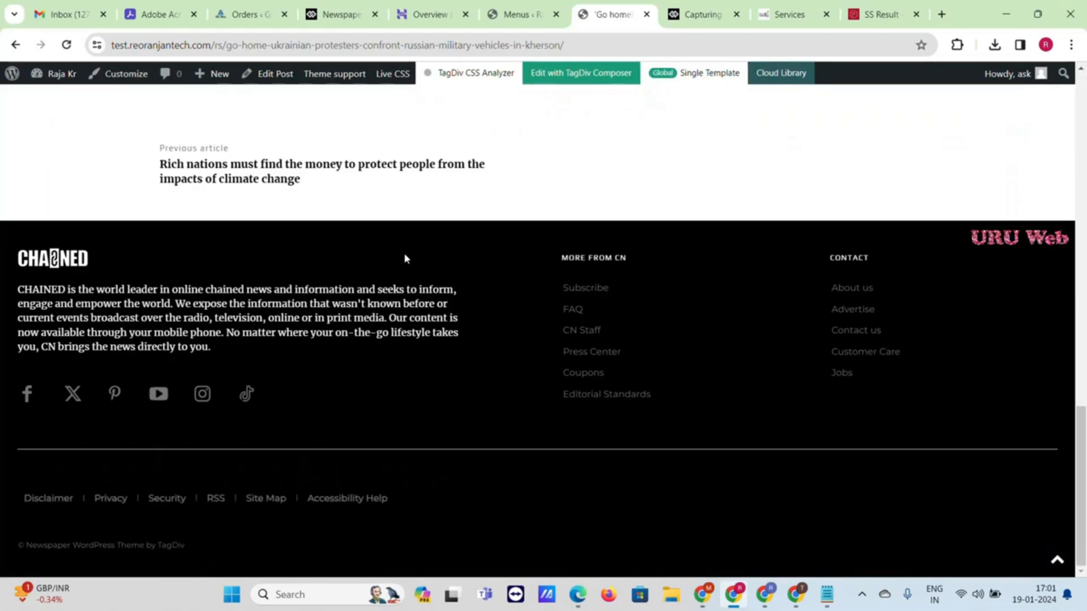
left_click(565, 82)
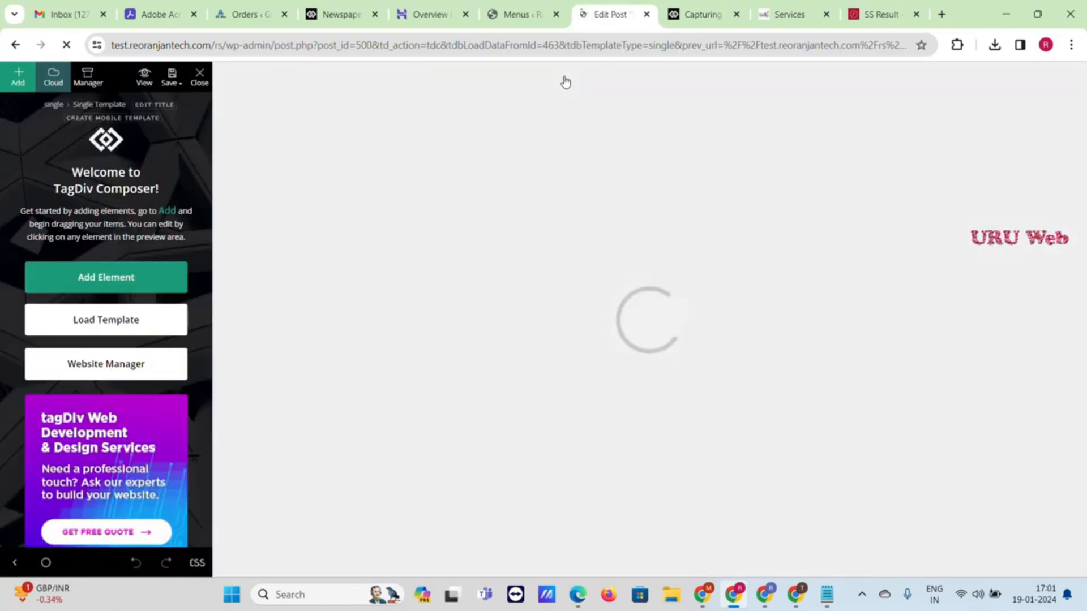
Review the Single Template preview, then exit tagDiv Composer, confirming YES, back to the 'Go home!' article
scroll(555, 165, "down", 20)
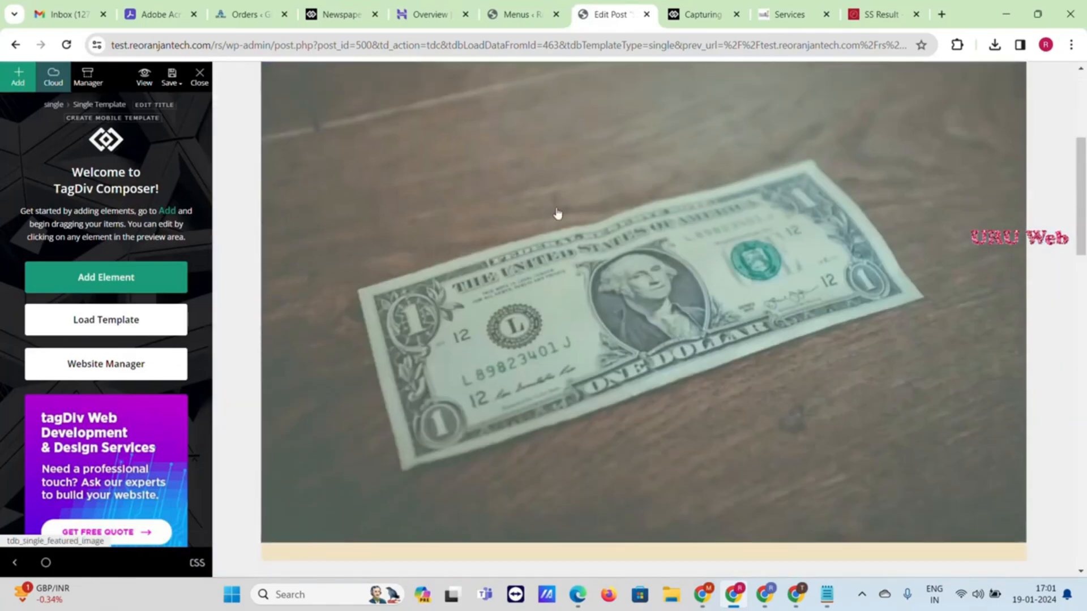
scroll(548, 277, "down", 4)
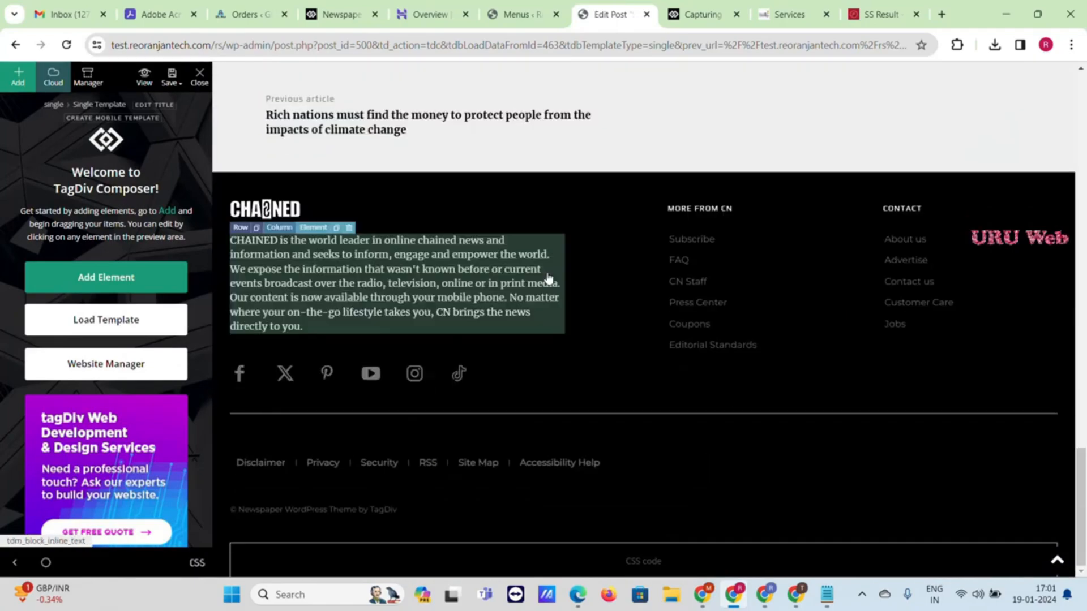
scroll(554, 281, "up", 15)
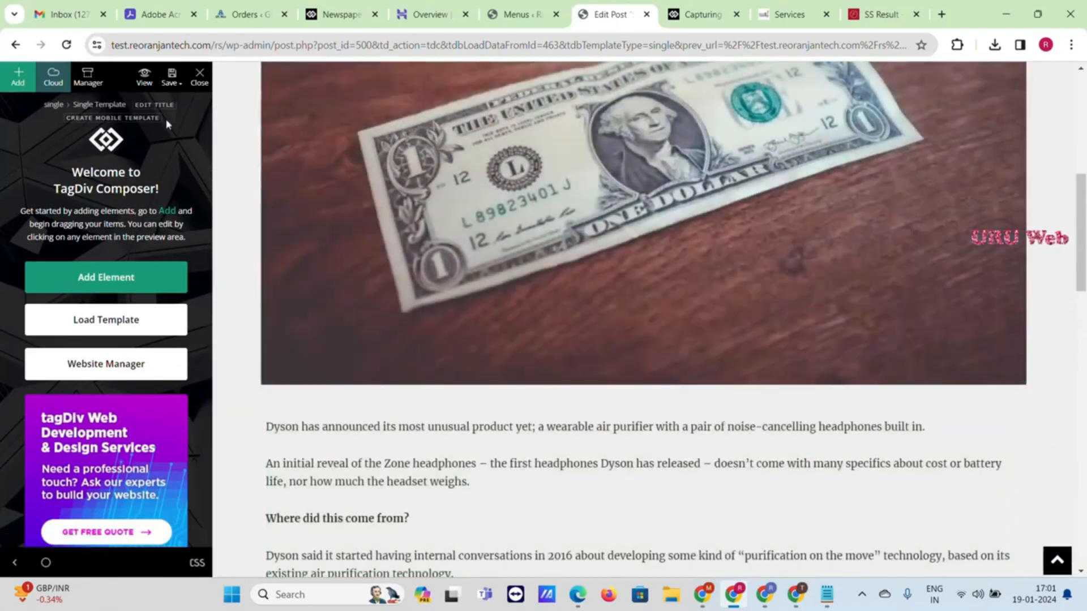
left_click(199, 76)
left_click(510, 371)
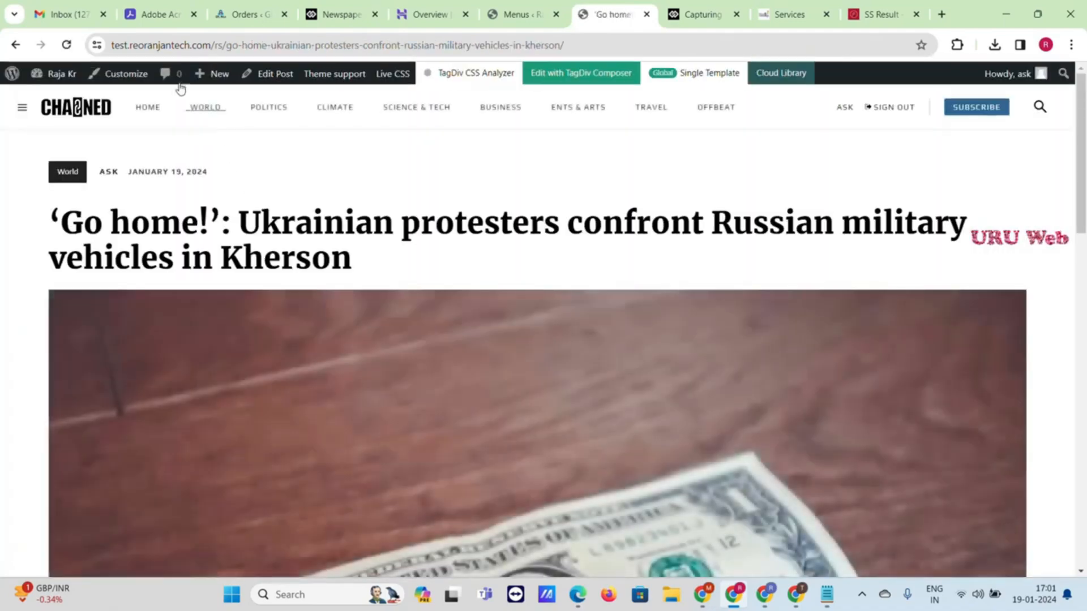
left_click(131, 77)
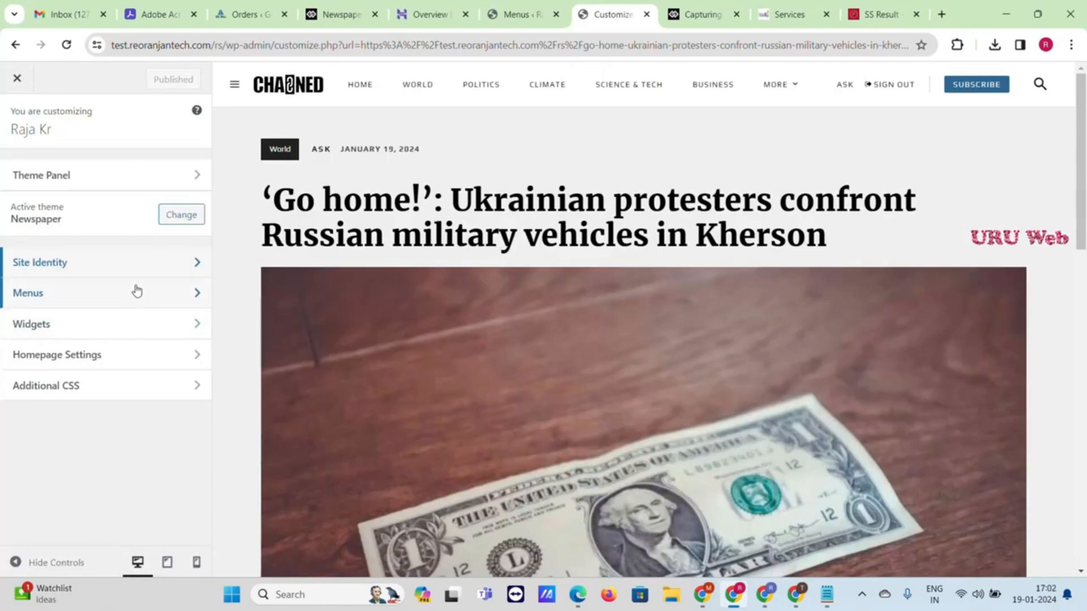
left_click(28, 84)
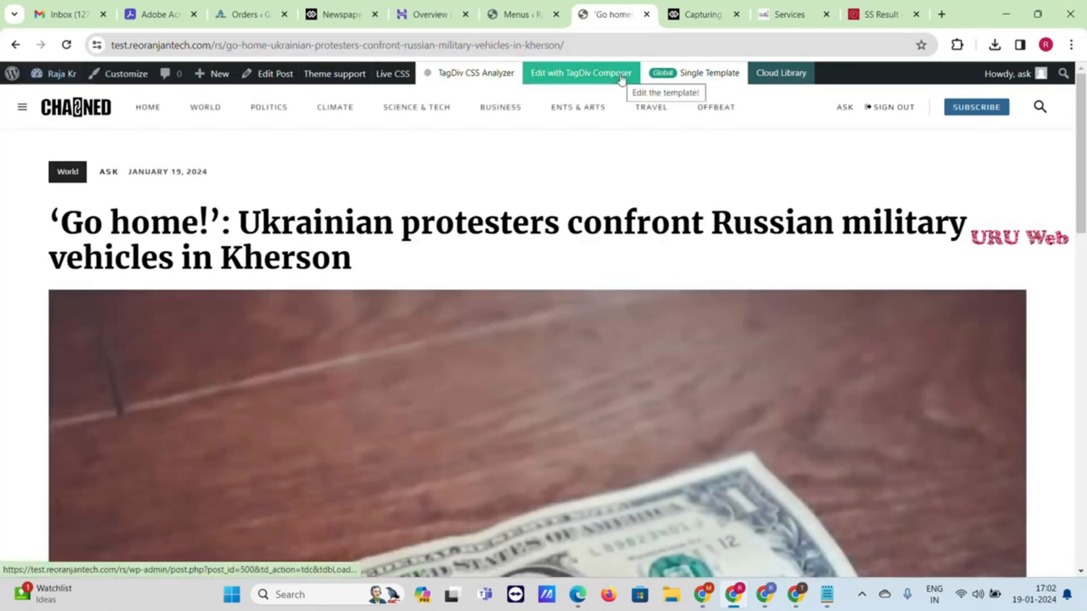
left_click_drag(1081, 210, 1085, 317)
scroll(1079, 320, "down", 10)
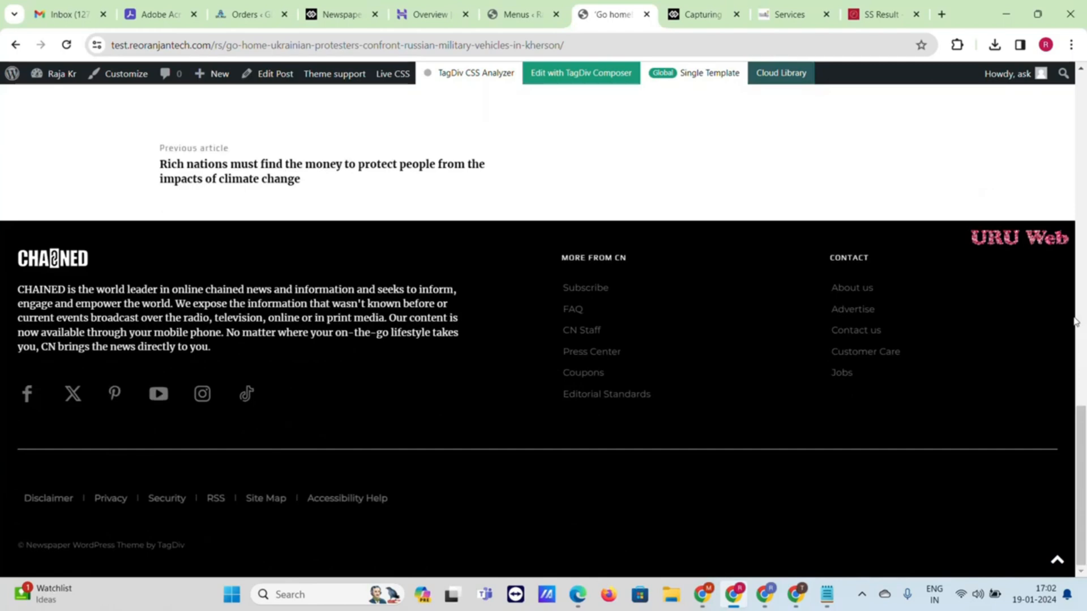
scroll(891, 376, "up", 5)
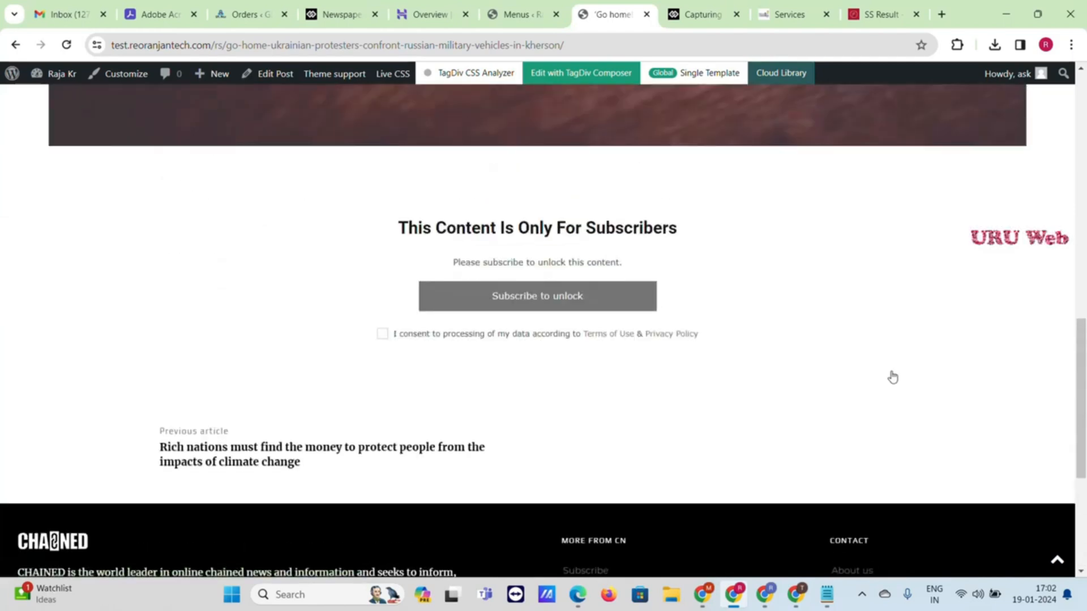